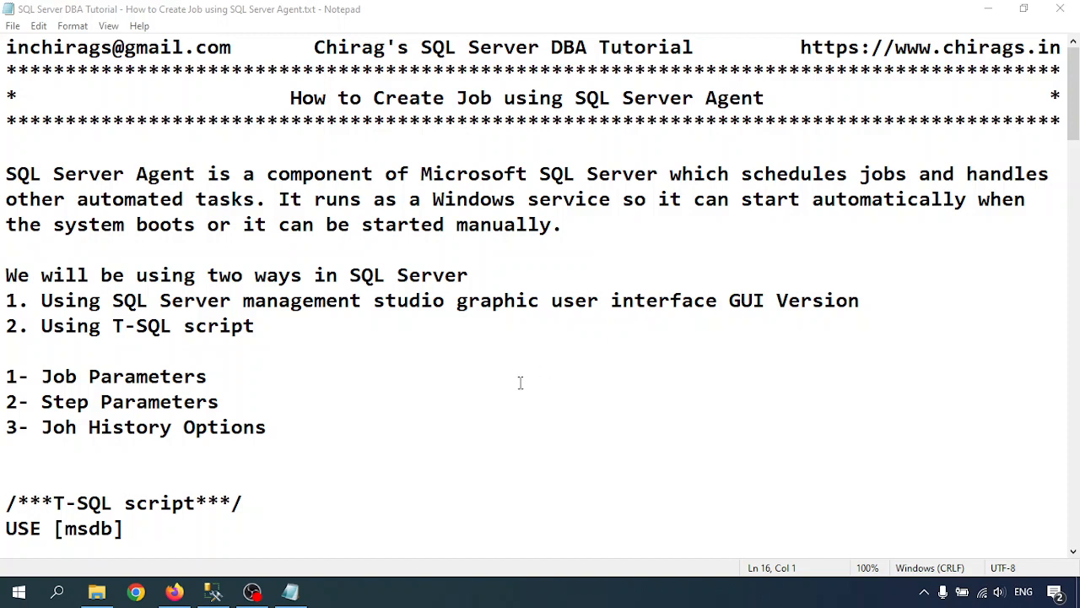
Correct the typo "Joh" to "Job" in the "3- Job History Options" line and save the text file
{"action": "left_click", "coordinate": [452, 399]}
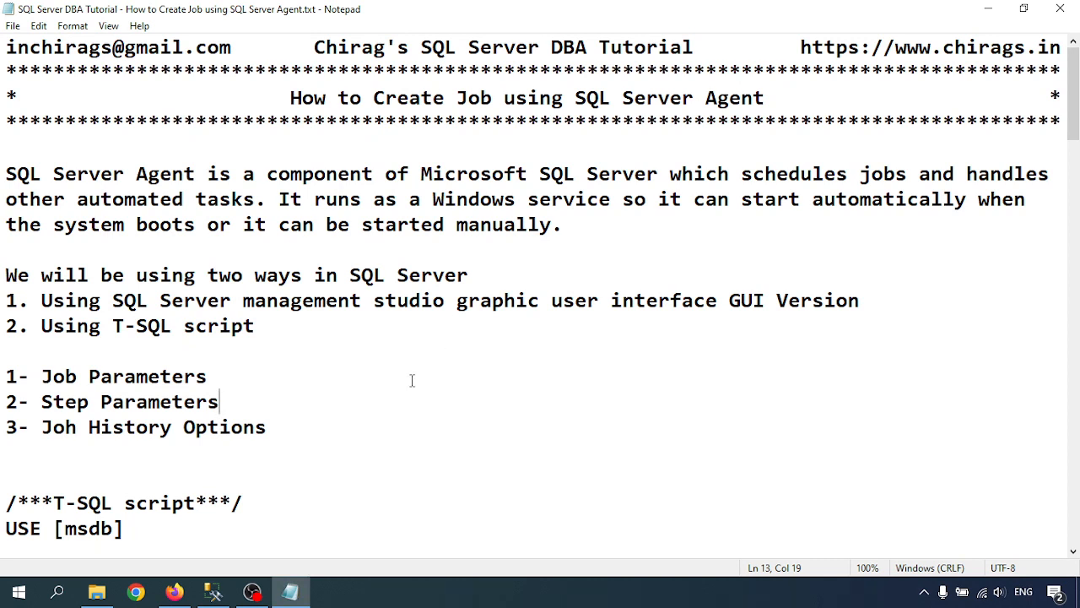
{"action": "left_click", "coordinate": [77, 428]}
{"action": "key", "text": "BackSpace"}
{"action": "type", "text": "b"}
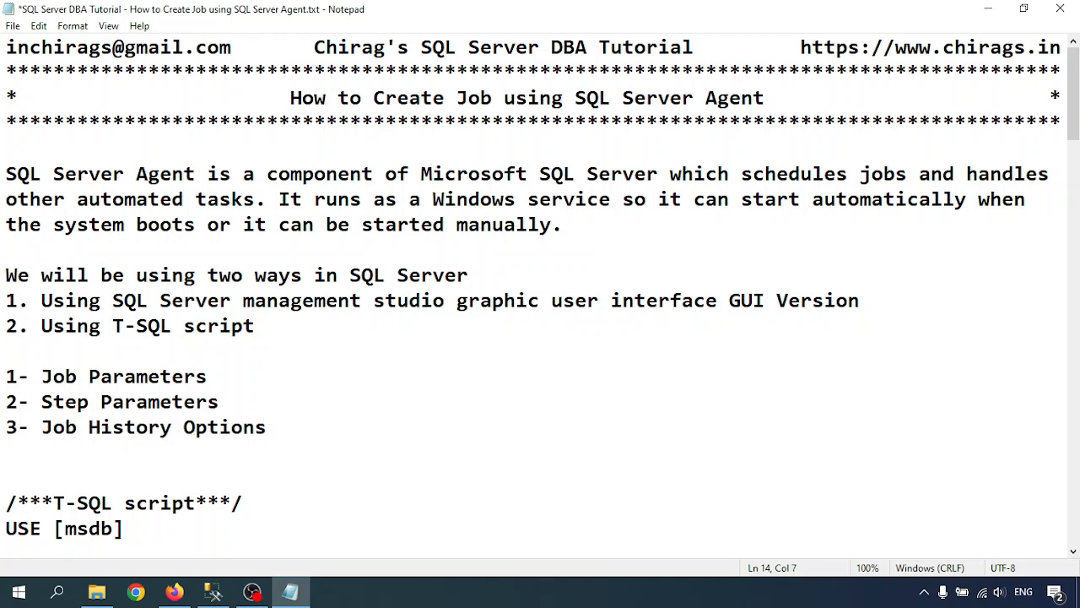
{"action": "key", "text": "ctrl+s"}
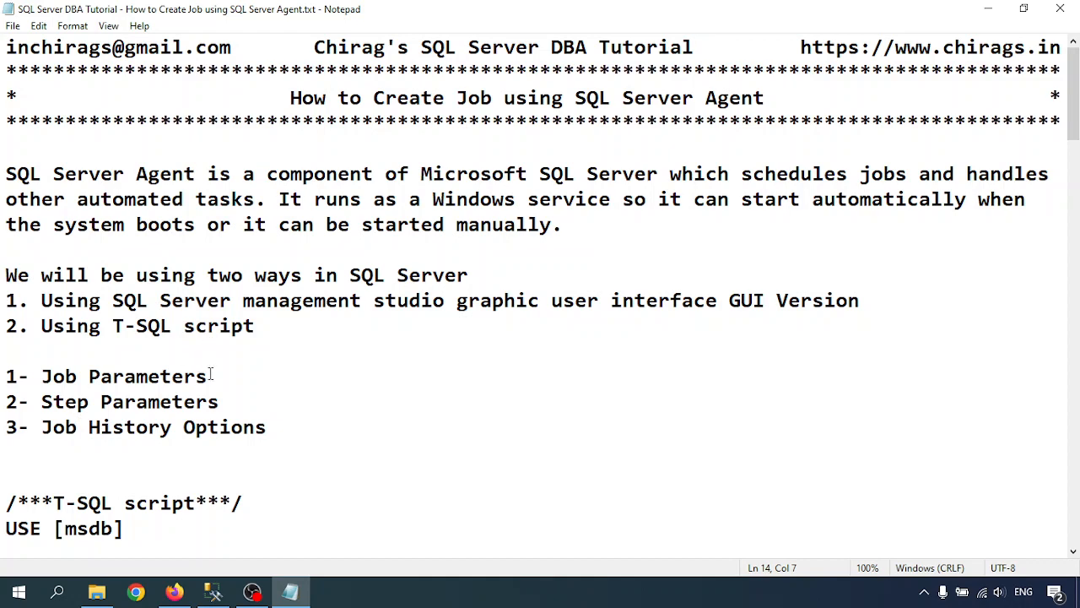
Switch to SQL Server Management Studio and select the SQL Server Agent node in the server tree
{"action": "left_click", "coordinate": [213, 591]}
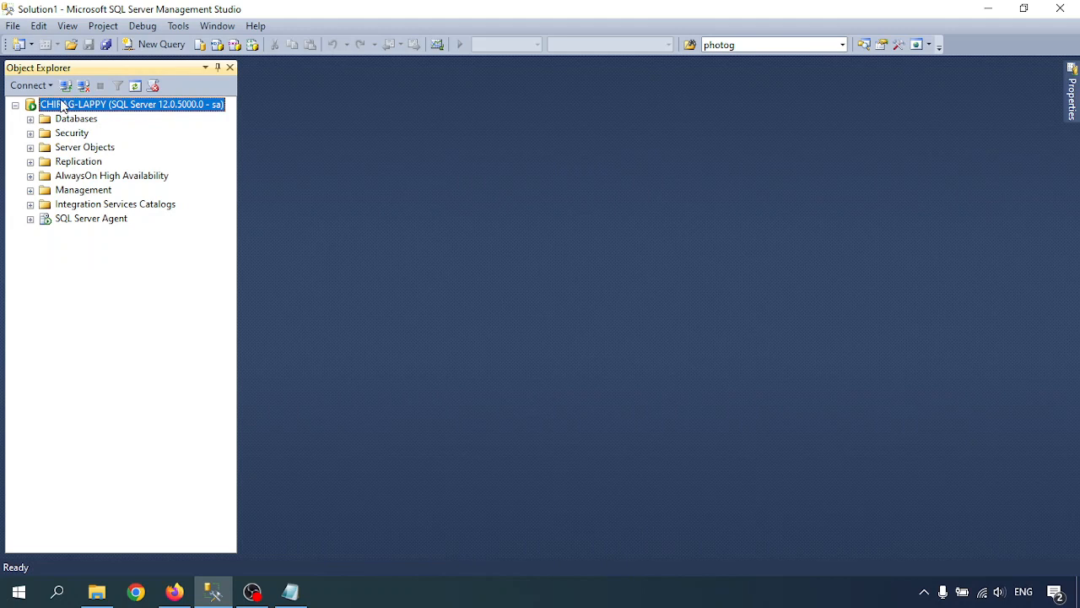
{"action": "left_click", "coordinate": [78, 221]}
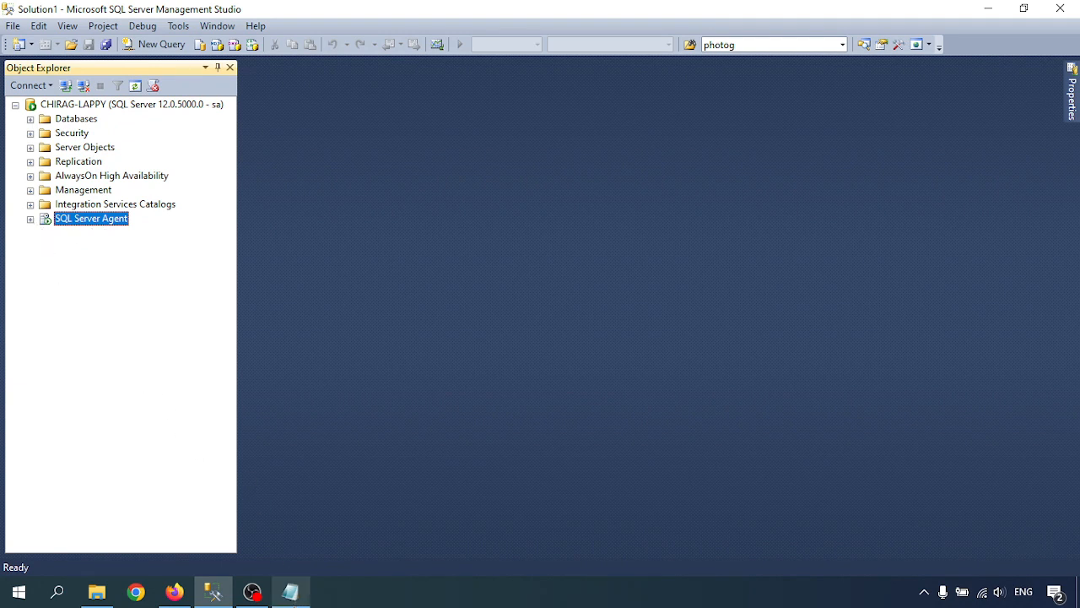
{"action": "left_click", "coordinate": [290, 592]}
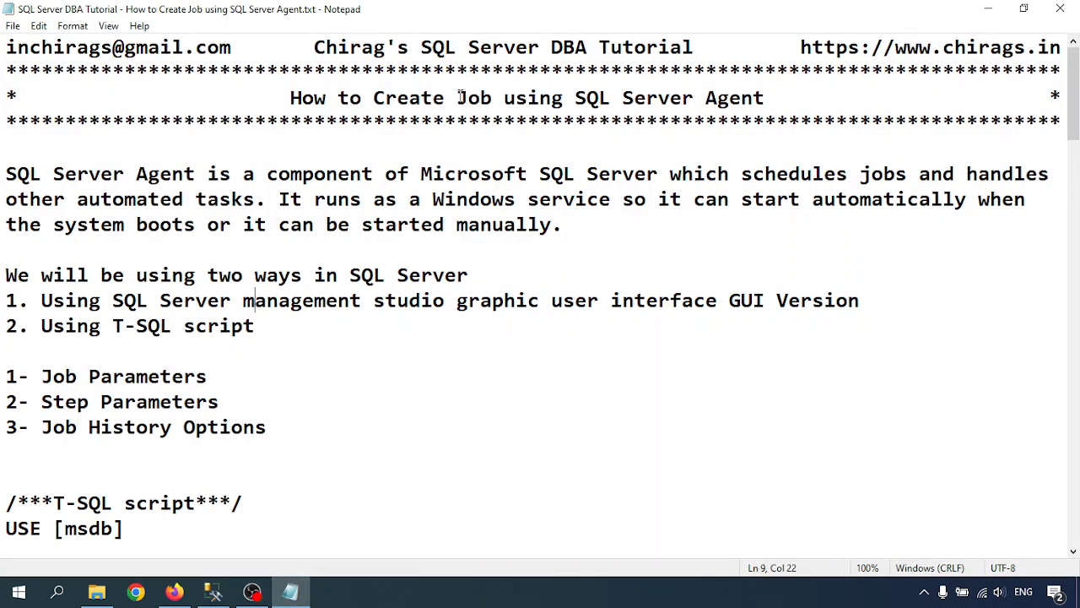
{"action": "left_click_drag", "start_coordinate": [458, 97], "coordinate": [480, 97]}
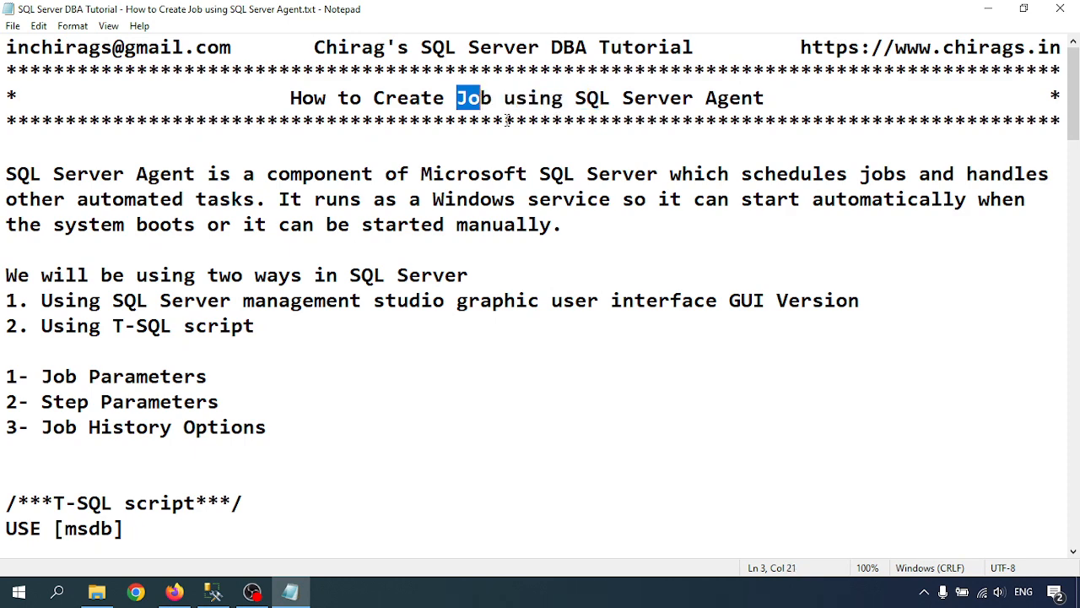
{"action": "left_click", "coordinate": [988, 9]}
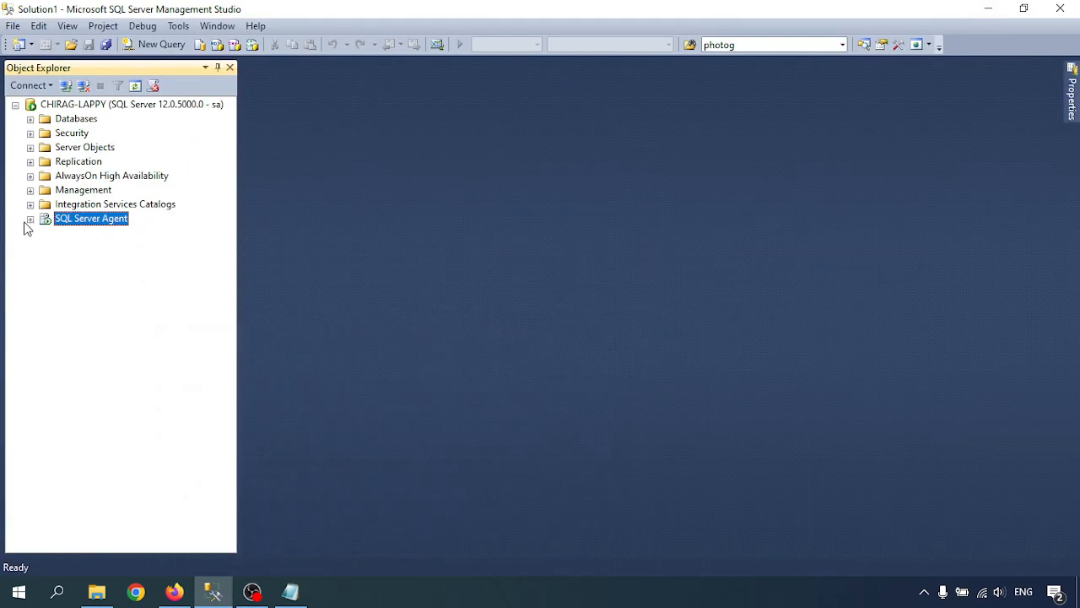
Expand SQL Server Agent and list the contents of its Jobs folder in Object Explorer Details
{"action": "left_click", "coordinate": [30, 219]}
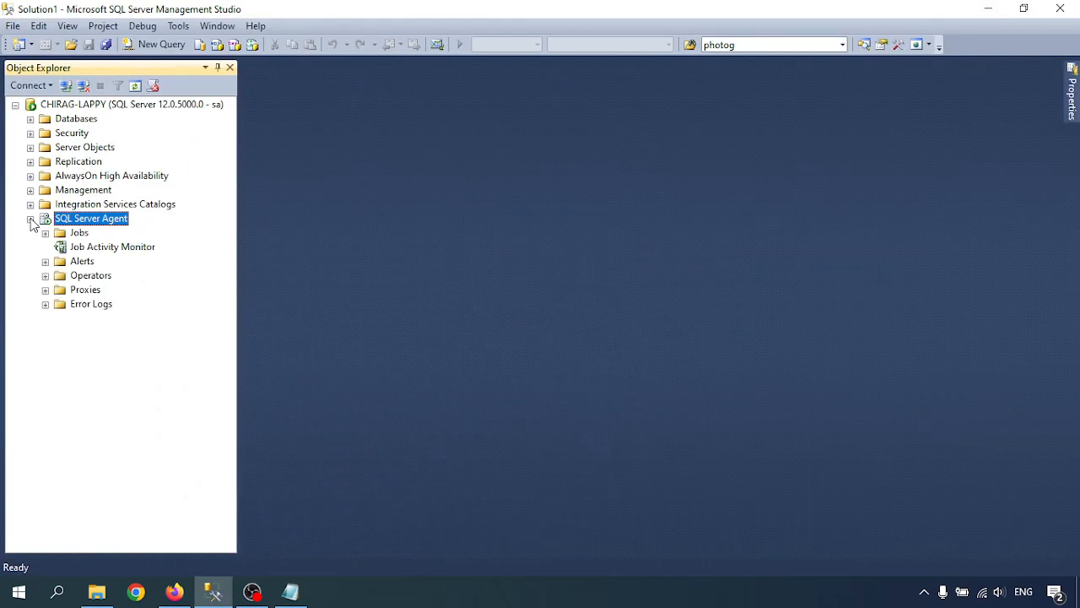
{"action": "left_click", "coordinate": [79, 235]}
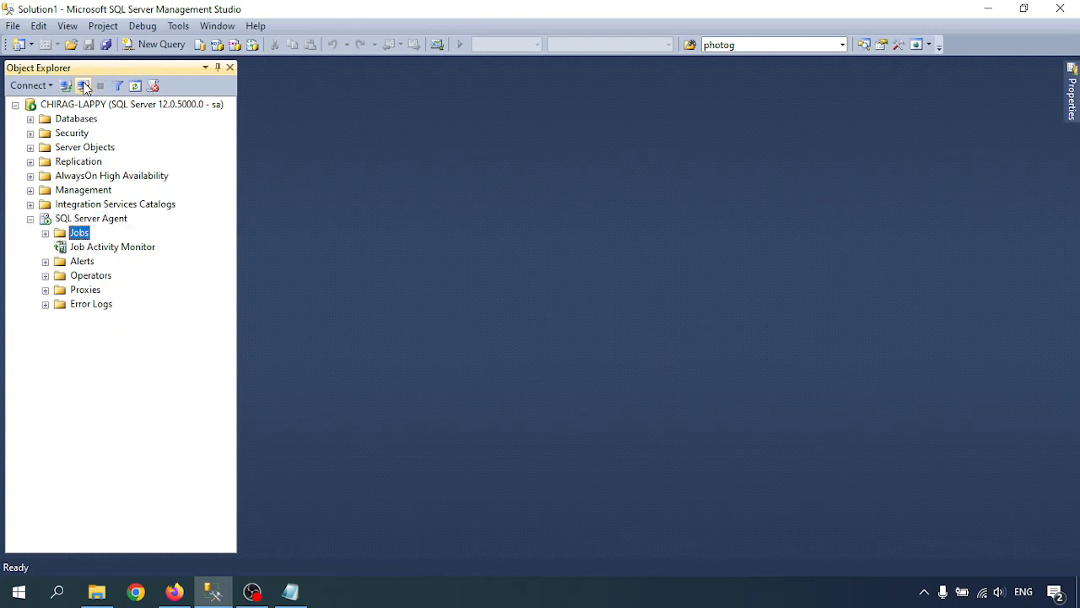
{"action": "left_click", "coordinate": [68, 26]}
{"action": "left_click", "coordinate": [110, 62]}
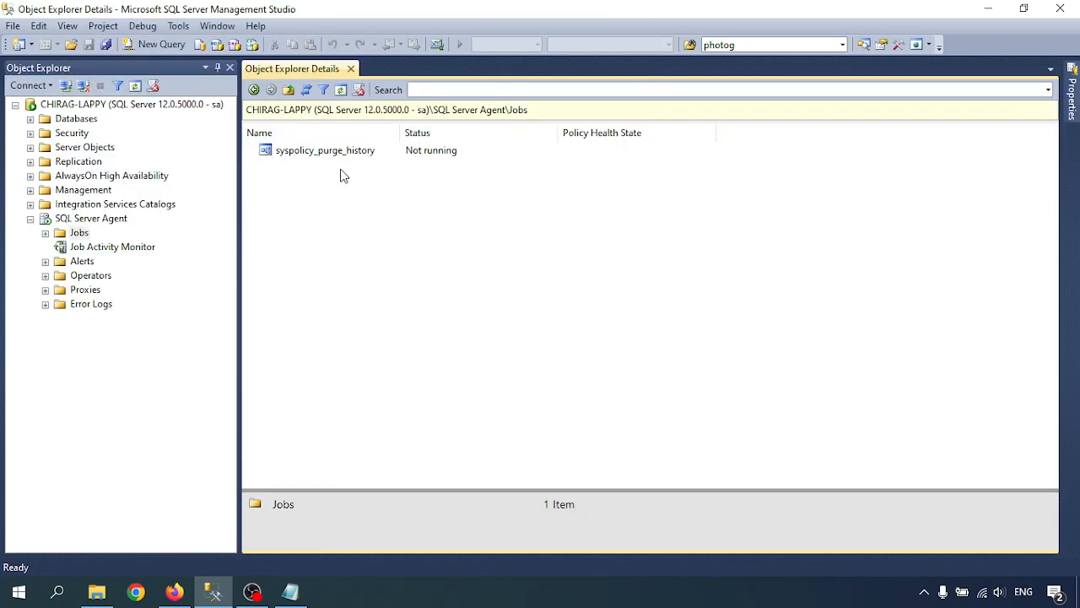
{"action": "left_click", "coordinate": [377, 150]}
{"action": "left_click", "coordinate": [376, 250]}
{"action": "left_click_drag", "start_coordinate": [344, 246], "coordinate": [365, 221]}
Start a new job in the SQL Server Agent Jobs folder and name it DBlistDemo
{"action": "left_click", "coordinate": [78, 233]}
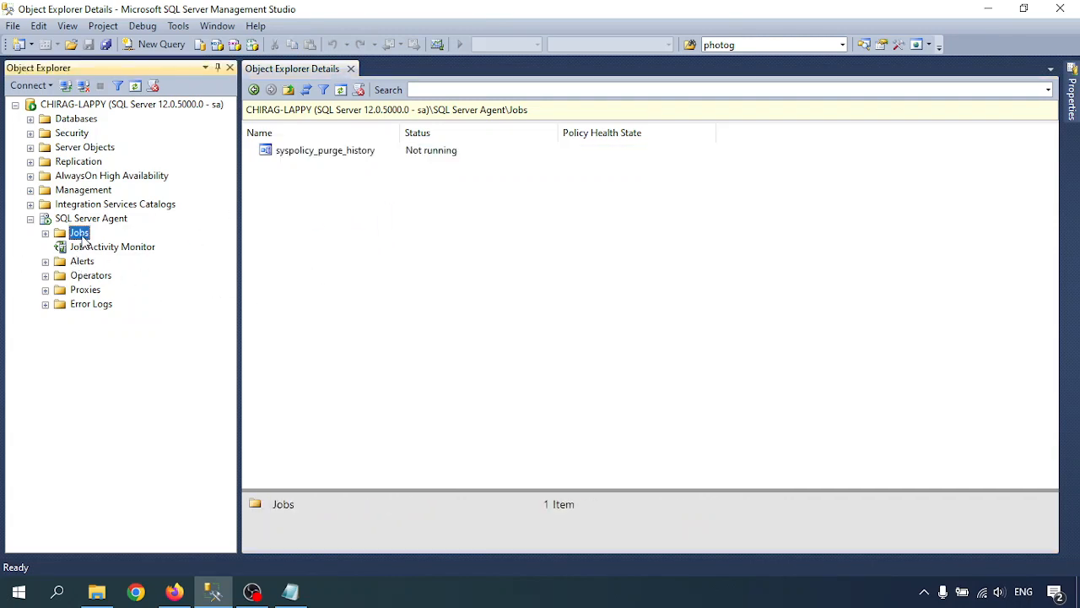
{"action": "right_click", "coordinate": [84, 237]}
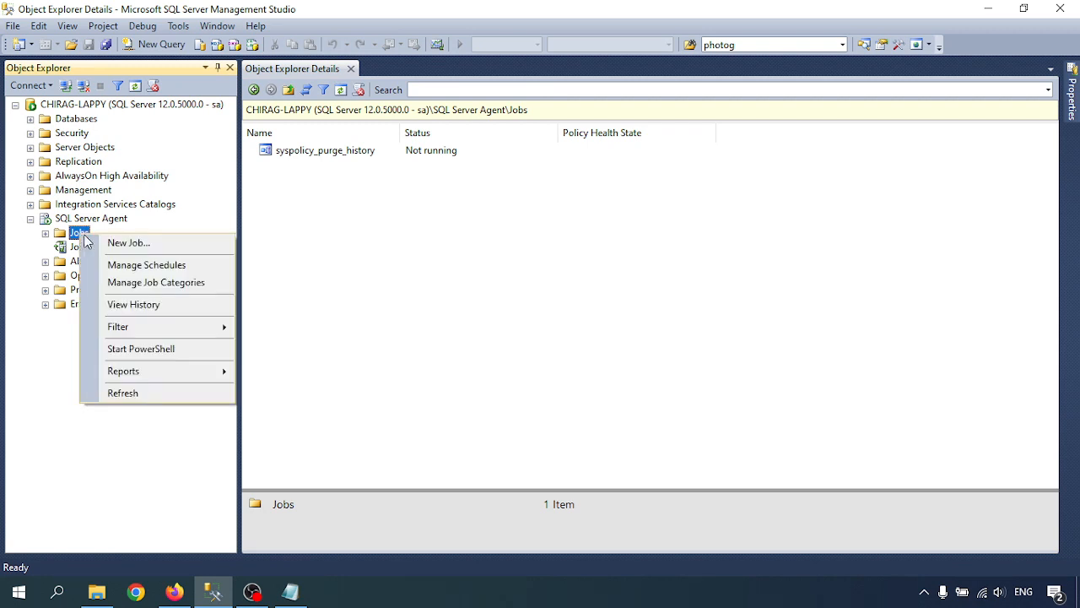
{"action": "left_click", "coordinate": [135, 247]}
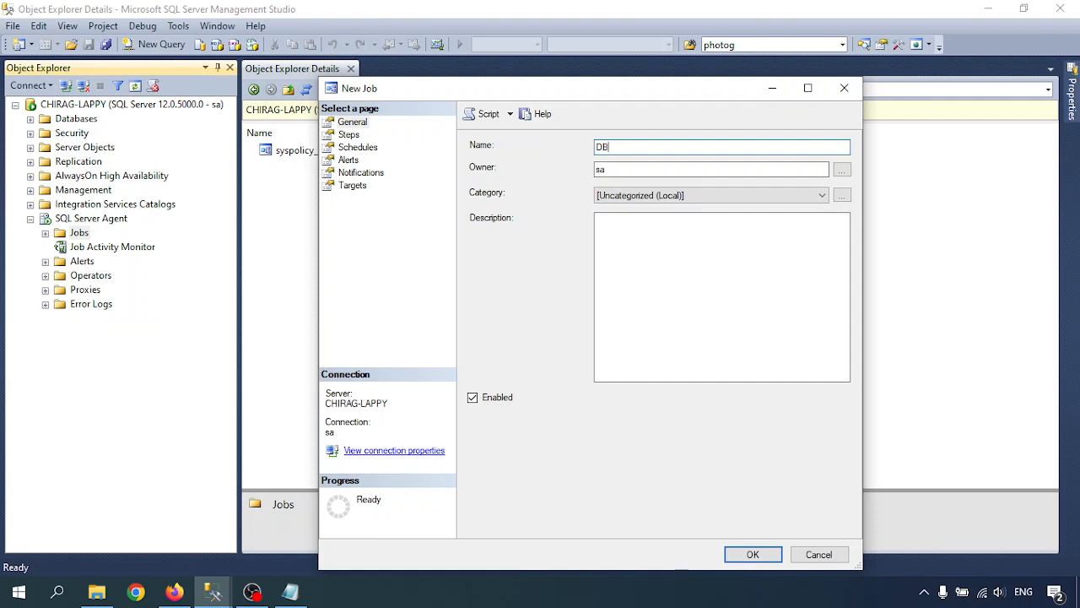
{"action": "type", "text": "listDemo"}
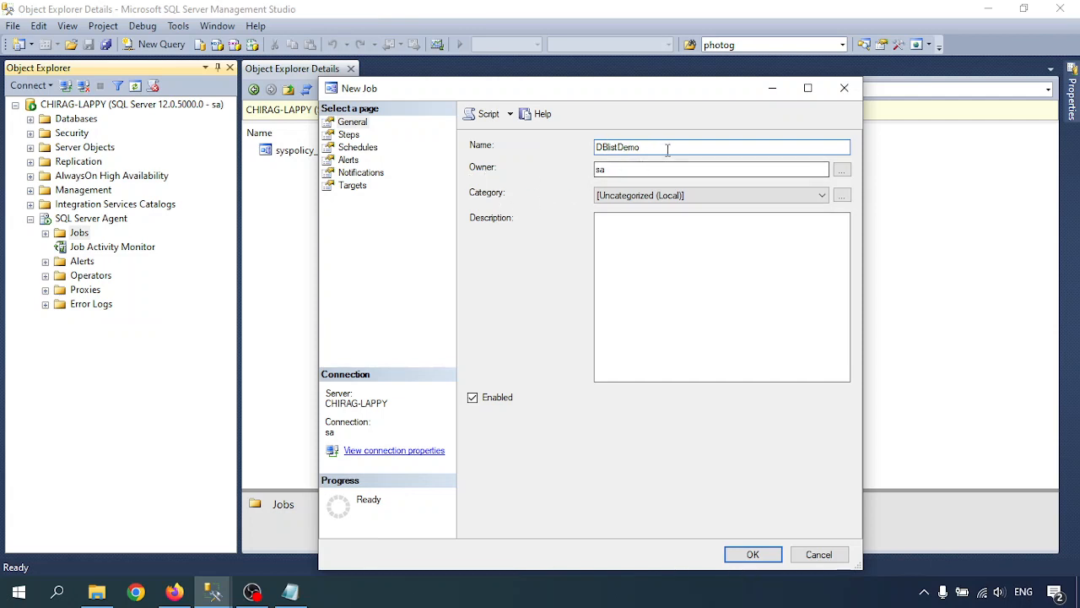
Examine the logins that can be chosen as the job's owner, then close the login selection without picking one
{"action": "left_click", "coordinate": [769, 171]}
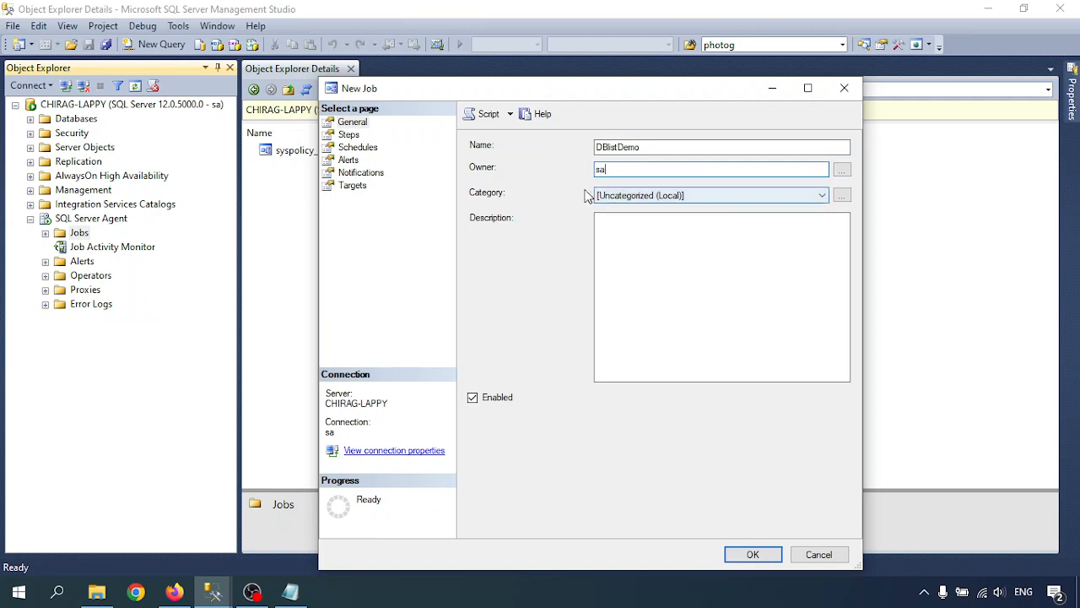
{"action": "left_click_drag", "start_coordinate": [622, 169], "coordinate": [590, 171]}
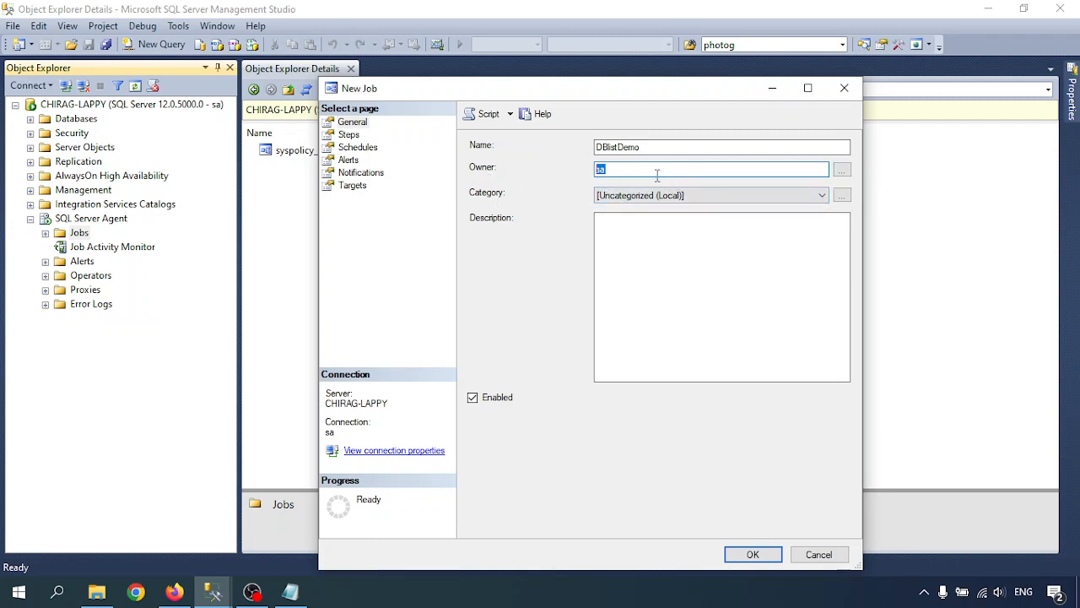
{"action": "left_click", "coordinate": [841, 173]}
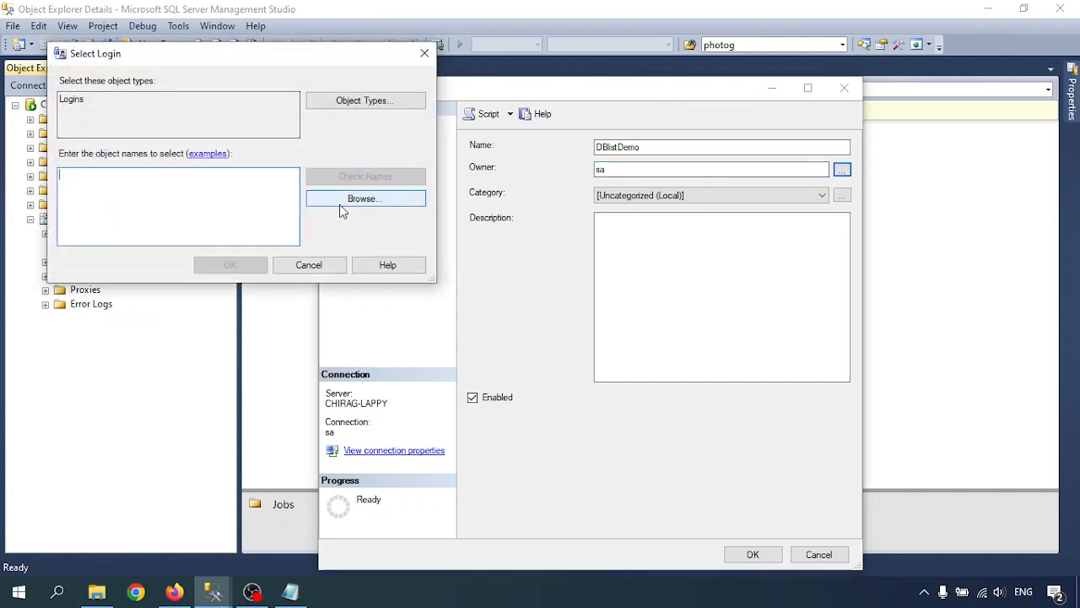
{"action": "scroll", "coordinate": [210, 218], "scroll_direction": "down", "scroll_amount": 2}
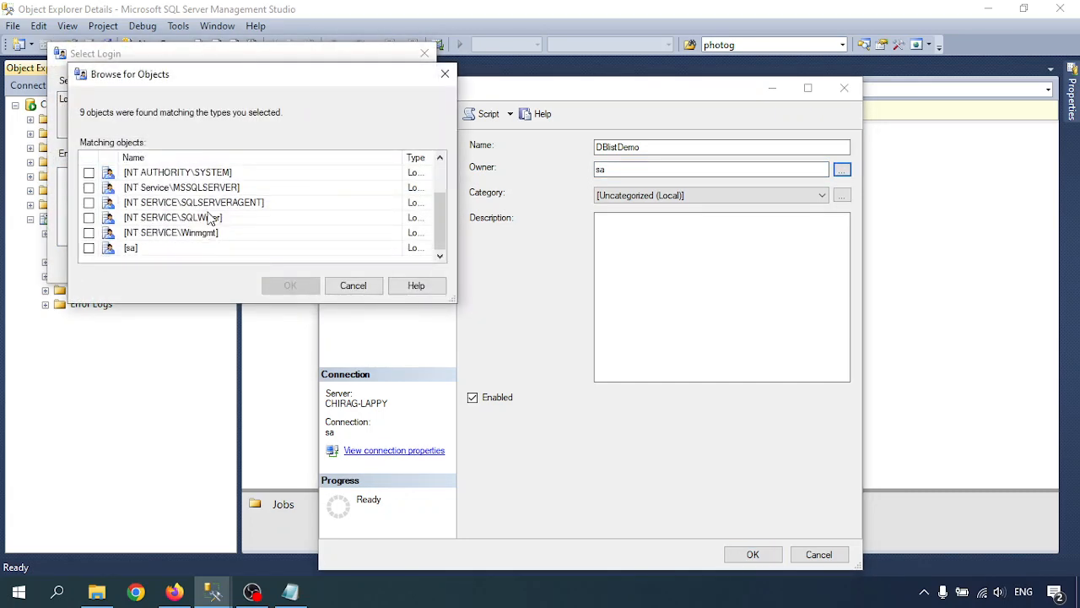
{"action": "scroll", "coordinate": [210, 219], "scroll_direction": "up", "scroll_amount": 2}
{"action": "scroll", "coordinate": [210, 219], "scroll_direction": "down", "scroll_amount": 2}
{"action": "scroll", "coordinate": [211, 219], "scroll_direction": "up", "scroll_amount": 2}
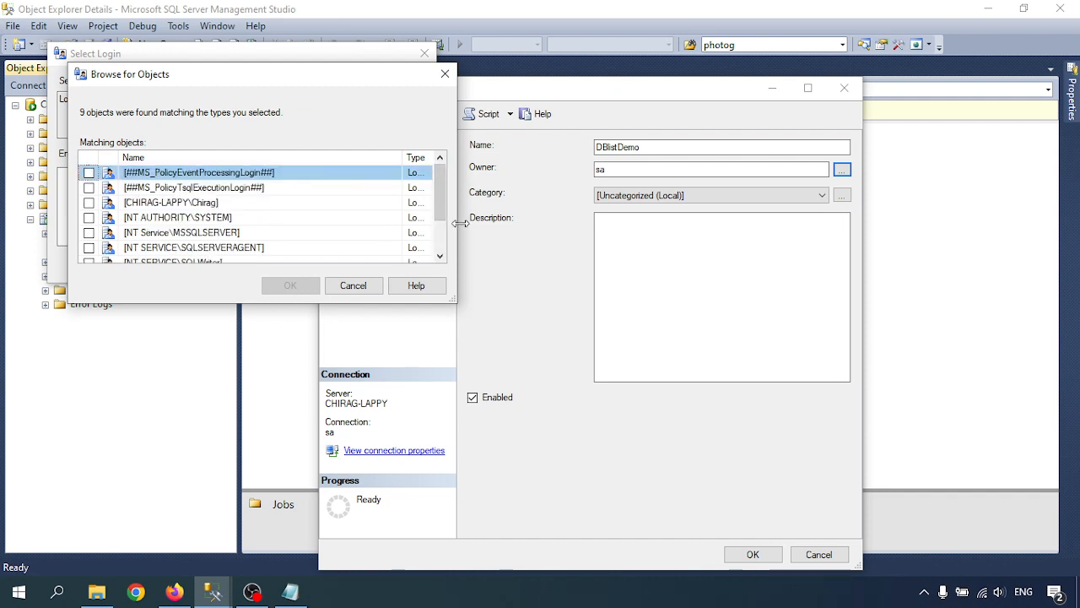
{"action": "left_click_drag", "start_coordinate": [458, 229], "coordinate": [713, 230]}
{"action": "double_click", "coordinate": [625, 159]}
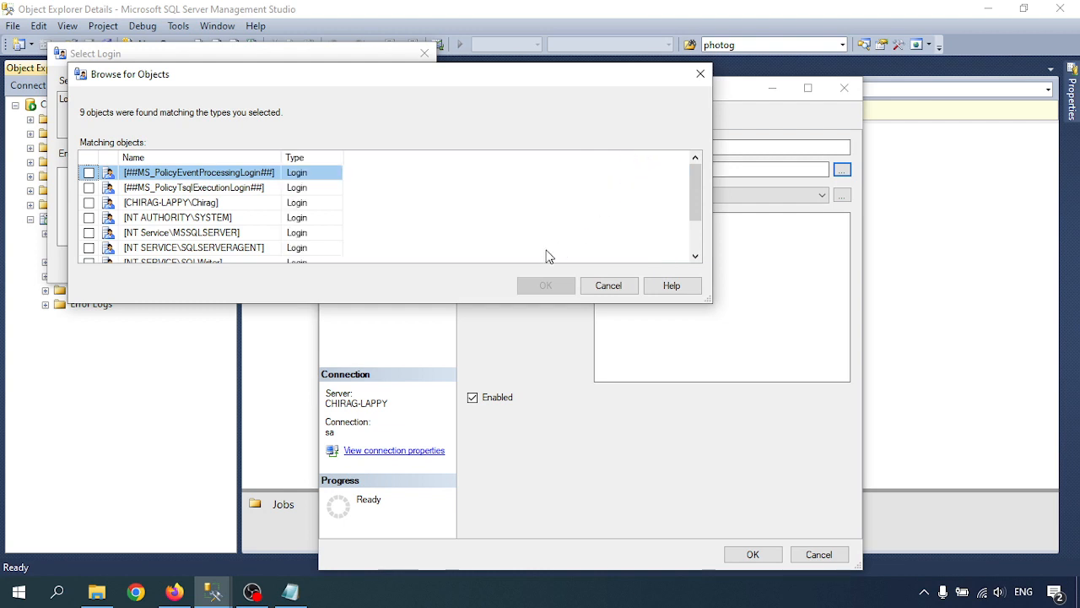
{"action": "scroll", "coordinate": [335, 224], "scroll_direction": "down", "scroll_amount": 1}
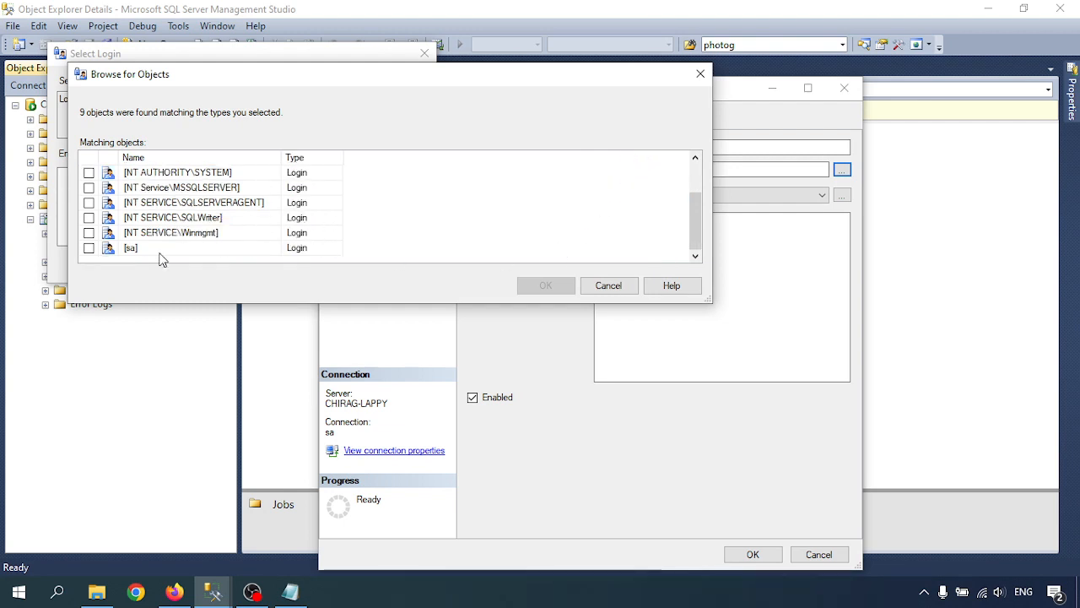
{"action": "scroll", "coordinate": [169, 246], "scroll_direction": "up", "scroll_amount": 1}
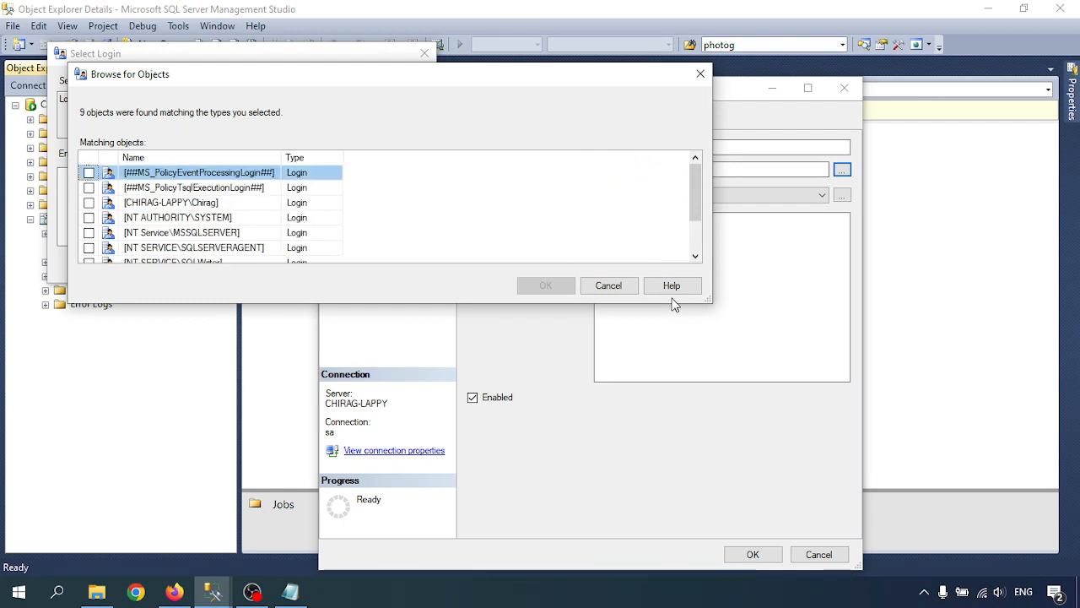
{"action": "left_click", "coordinate": [616, 289]}
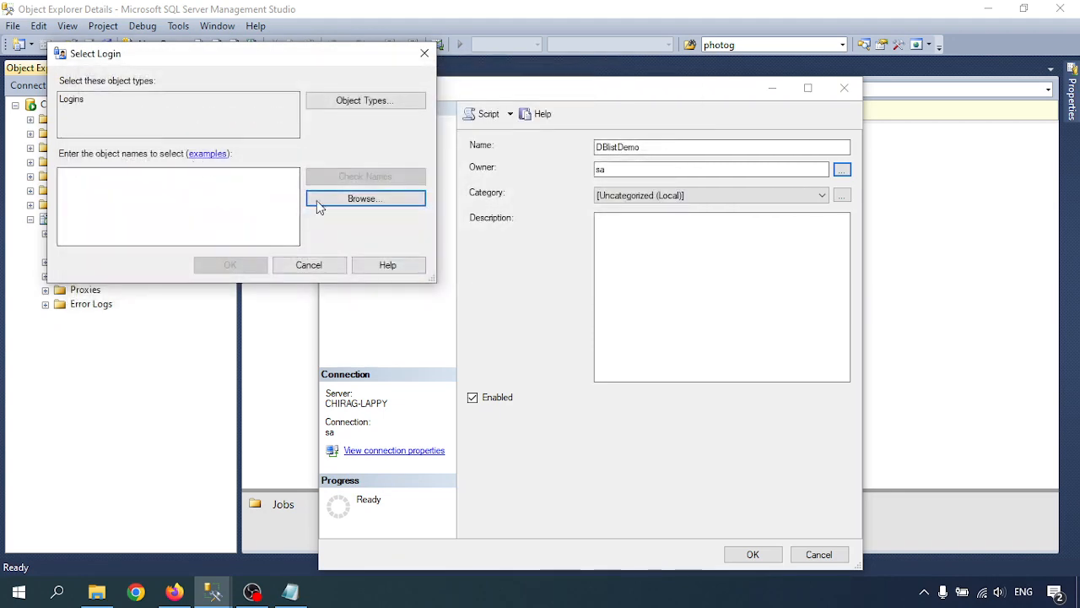
{"action": "left_click", "coordinate": [309, 266]}
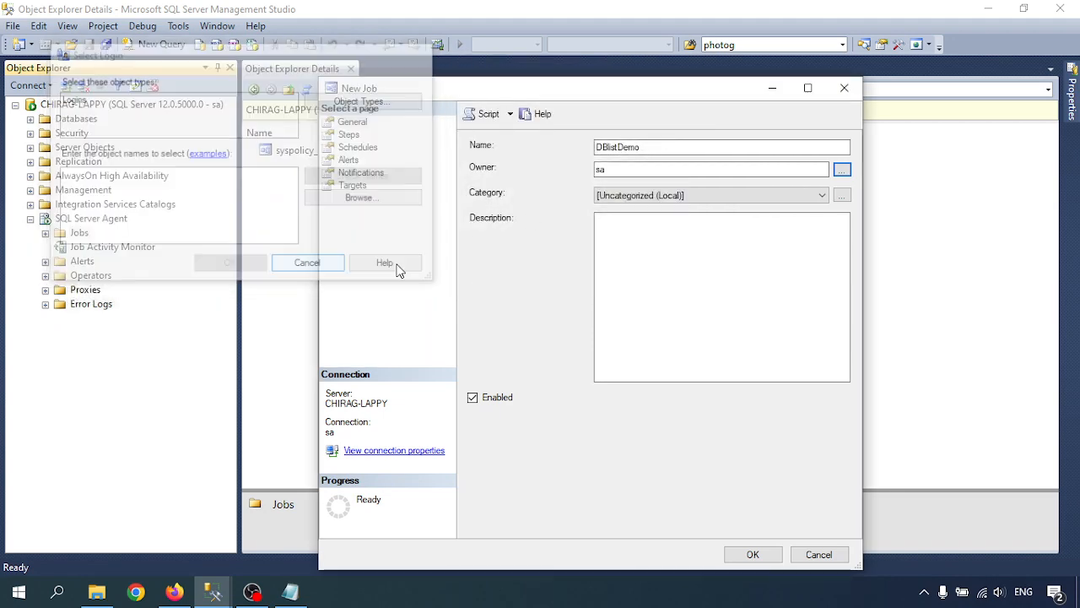
Review the categories available for the new job and the description field
{"action": "left_click", "coordinate": [656, 195]}
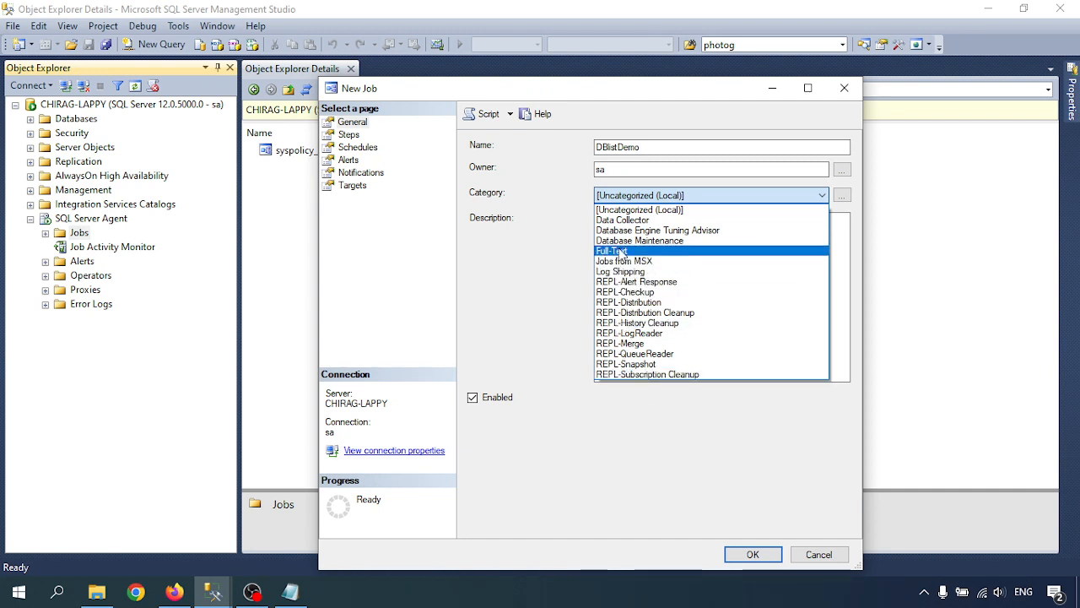
{"action": "left_click", "coordinate": [536, 199]}
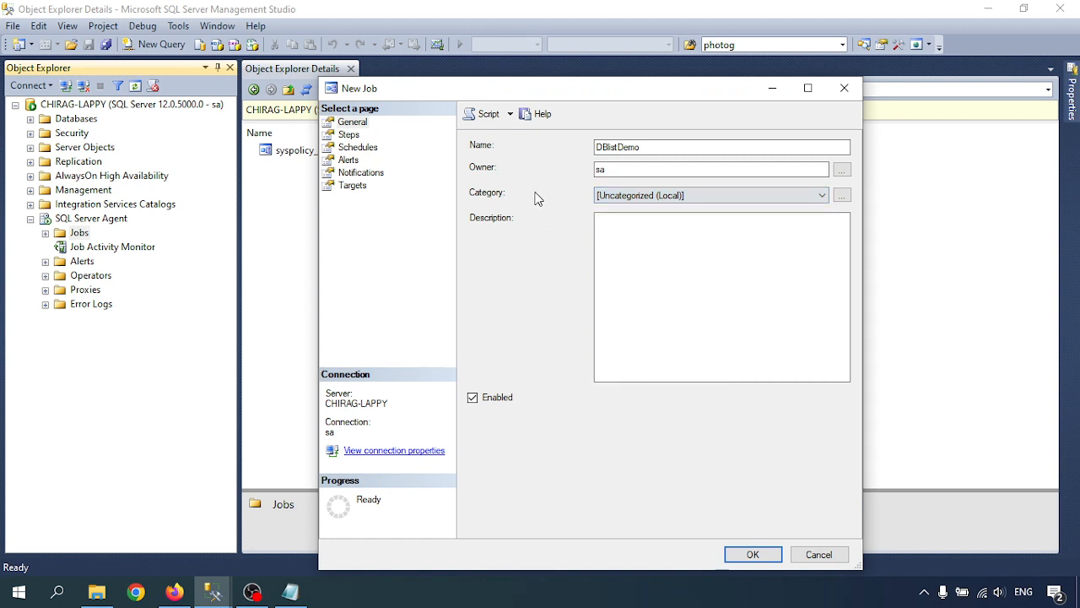
{"action": "left_click", "coordinate": [661, 232]}
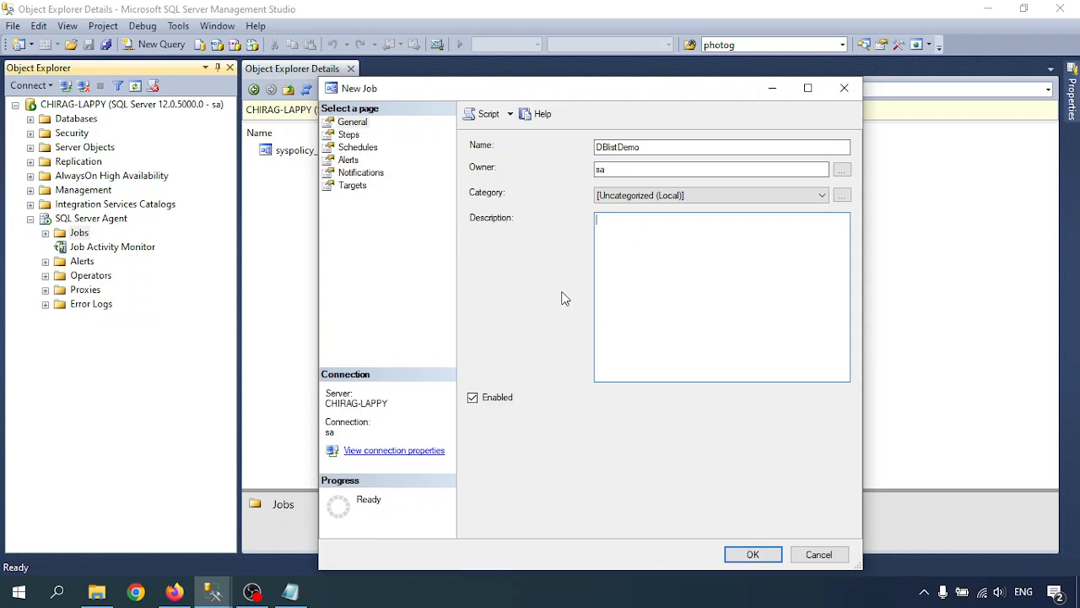
Start a new step in the job's step list and name it DBlist
{"action": "left_click", "coordinate": [346, 136]}
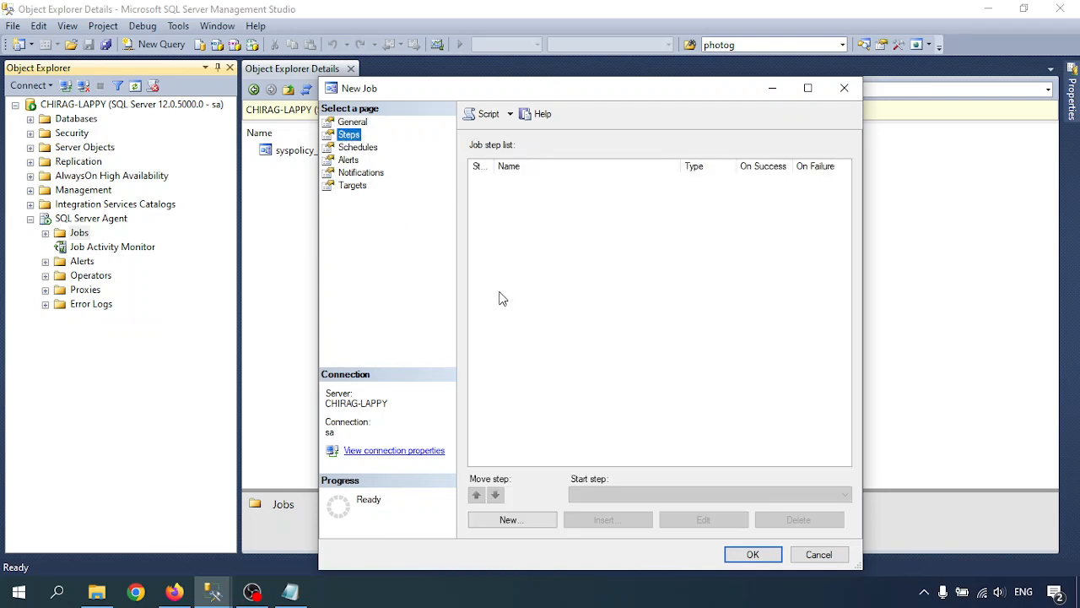
{"action": "left_click", "coordinate": [606, 304]}
{"action": "left_click", "coordinate": [512, 519]}
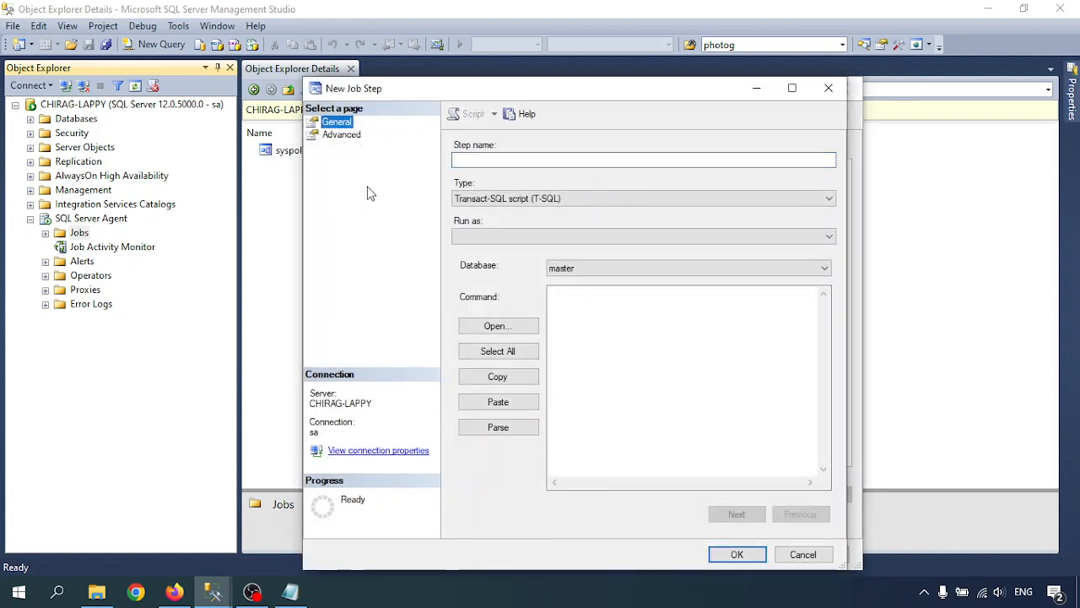
{"action": "left_click", "coordinate": [485, 158]}
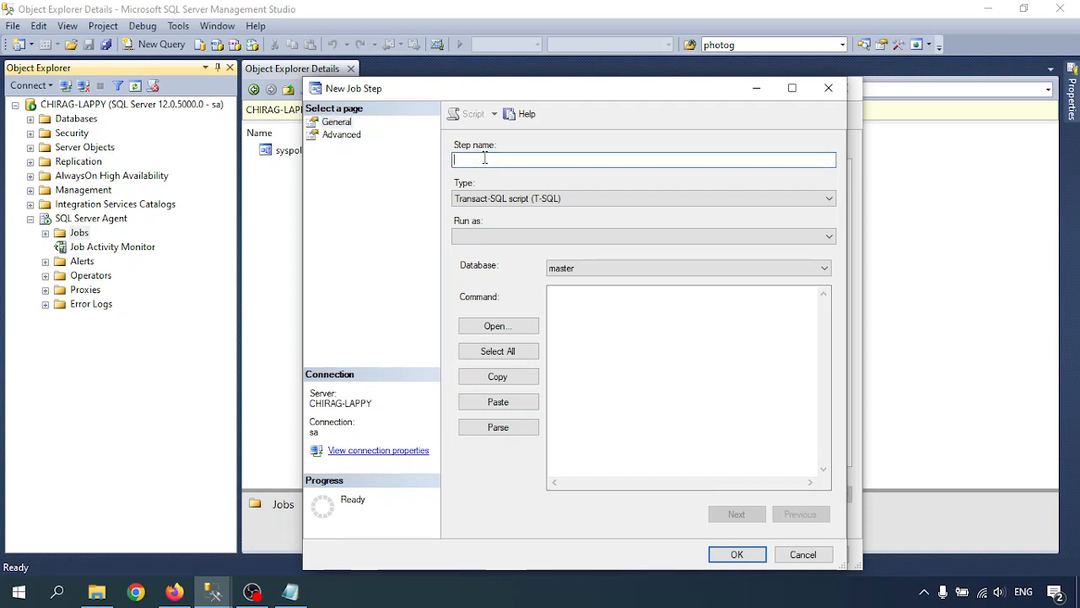
{"action": "type", "text": "dblist"}
{"action": "key", "text": "BackSpace"}
{"action": "key", "text": "BackSpace"}
{"action": "key", "text": "BackSpace"}
{"action": "key", "text": "BackSpace"}
{"action": "key", "text": "BackSpace"}
{"action": "type", "text": "DBlist"}
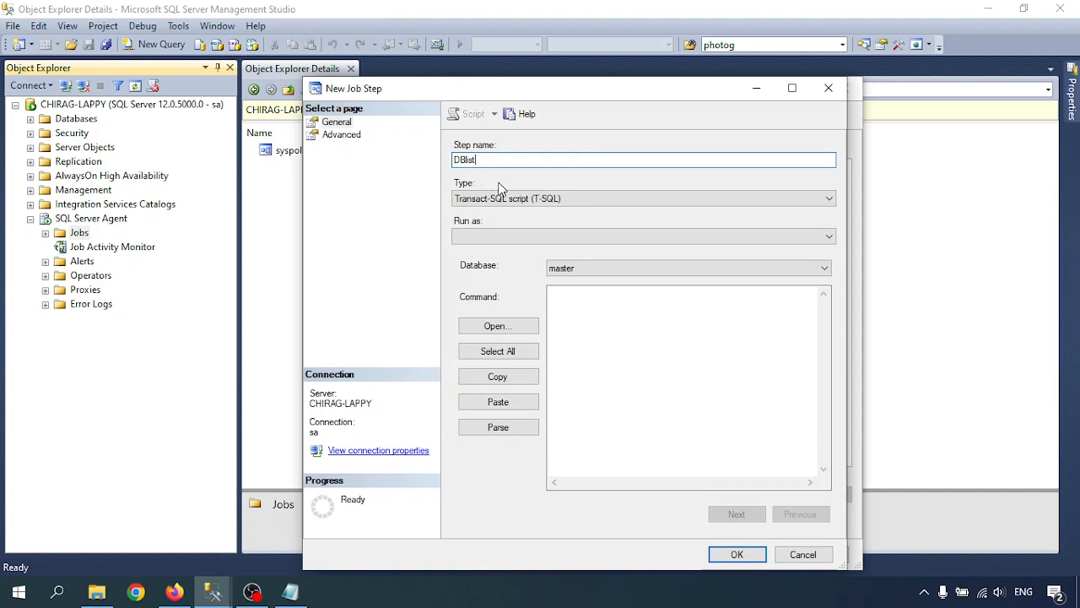
Review the command area and the types available for the new job step
{"action": "left_click", "coordinate": [613, 329]}
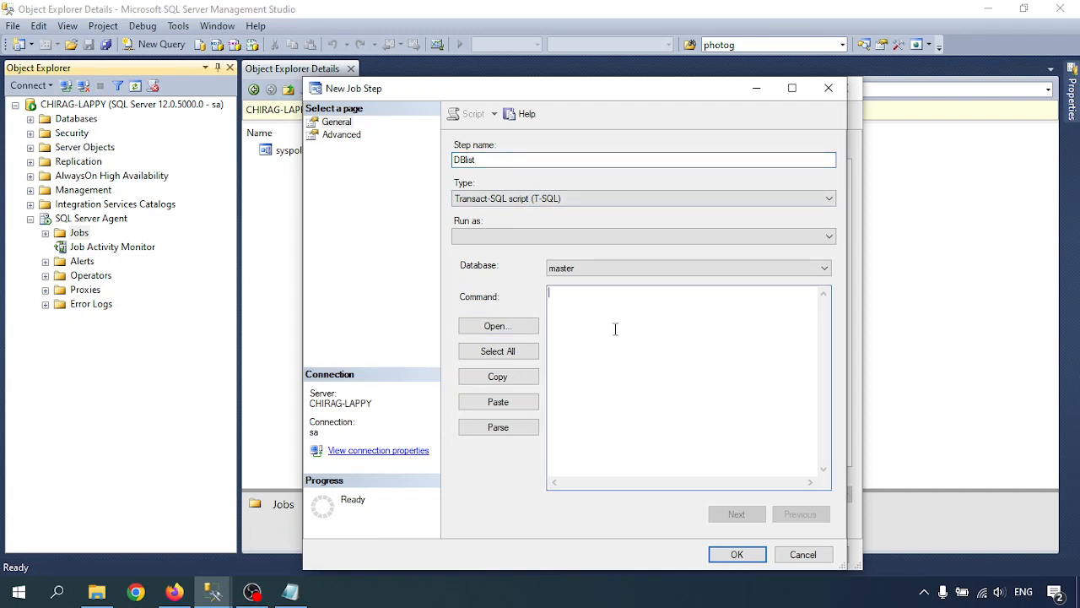
{"action": "left_click", "coordinate": [485, 199]}
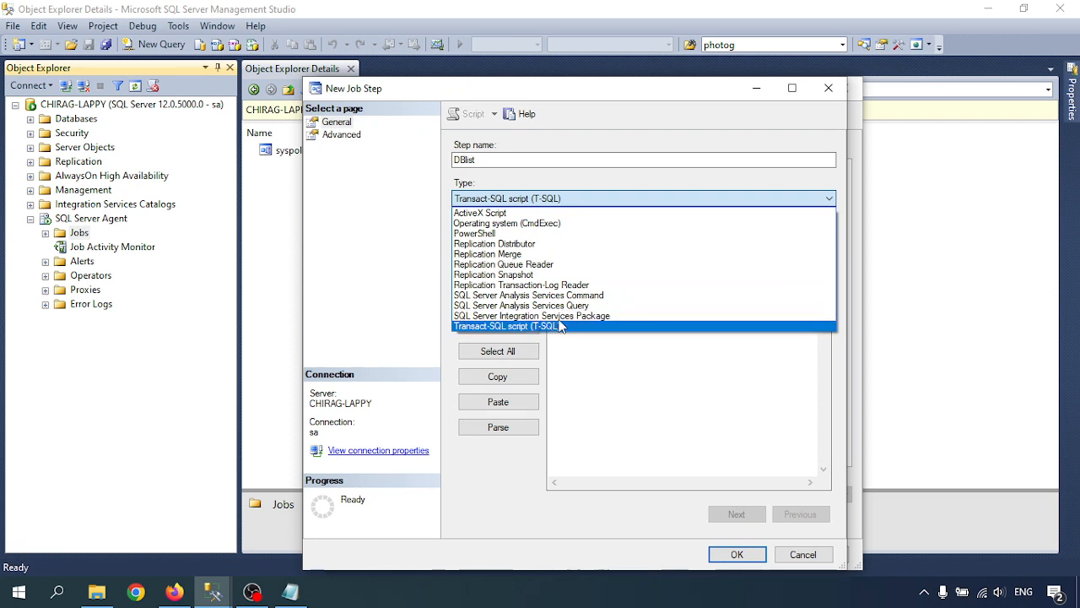
{"action": "left_click", "coordinate": [552, 199]}
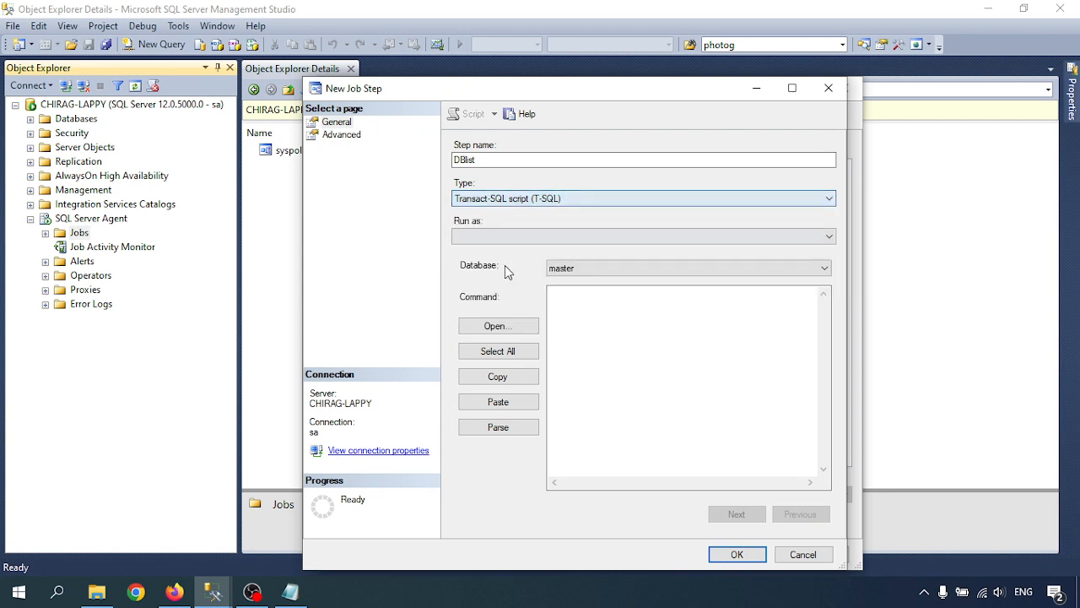
Examine the run-as options and the databases available for the job step, leaving master selected
{"action": "left_click", "coordinate": [498, 237]}
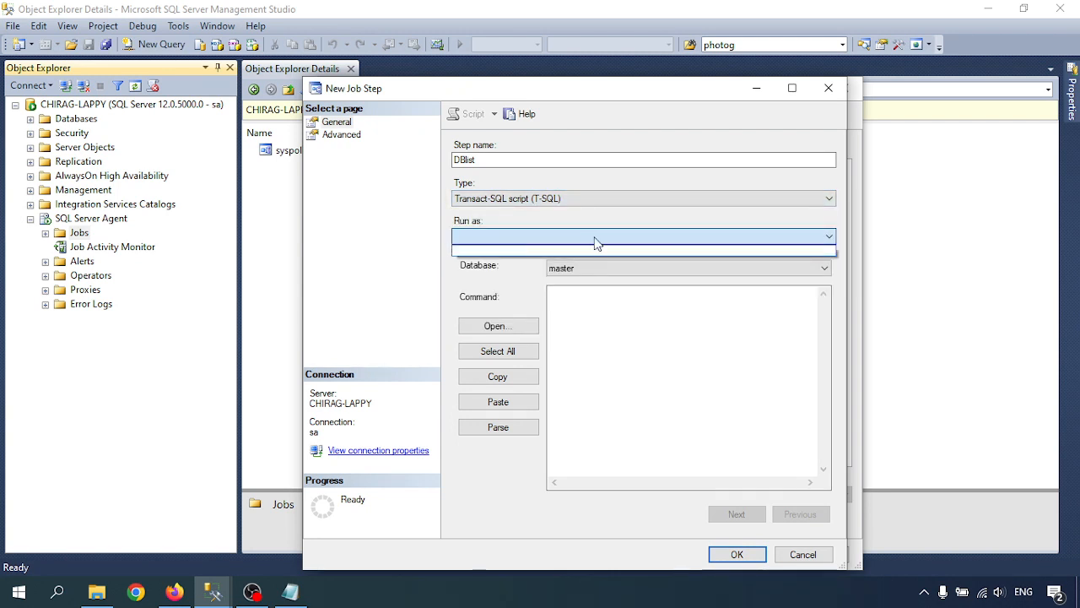
{"action": "left_click", "coordinate": [827, 237]}
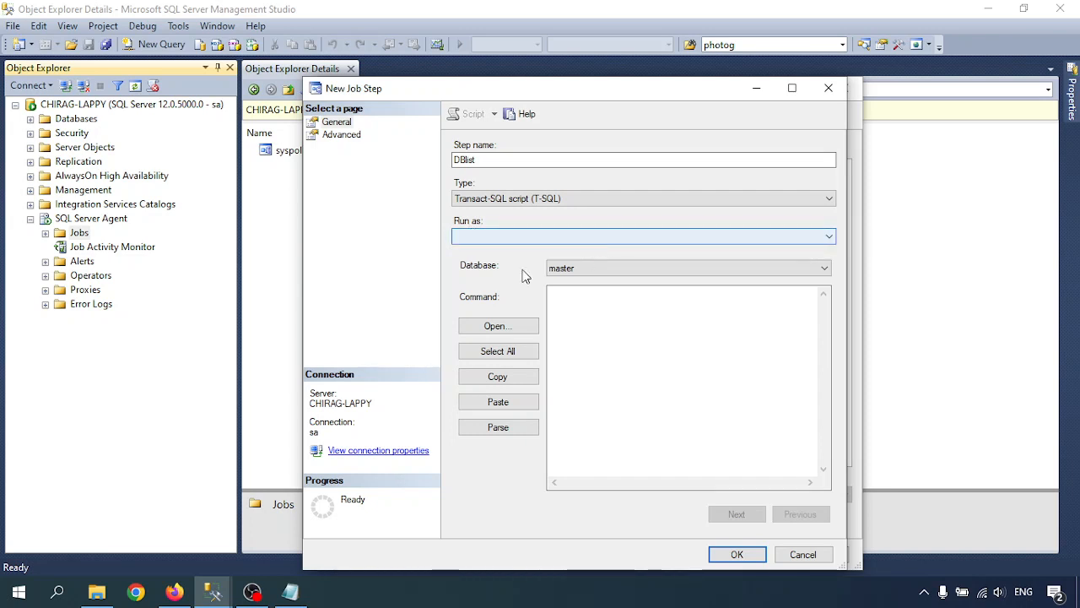
{"action": "left_click", "coordinate": [580, 267]}
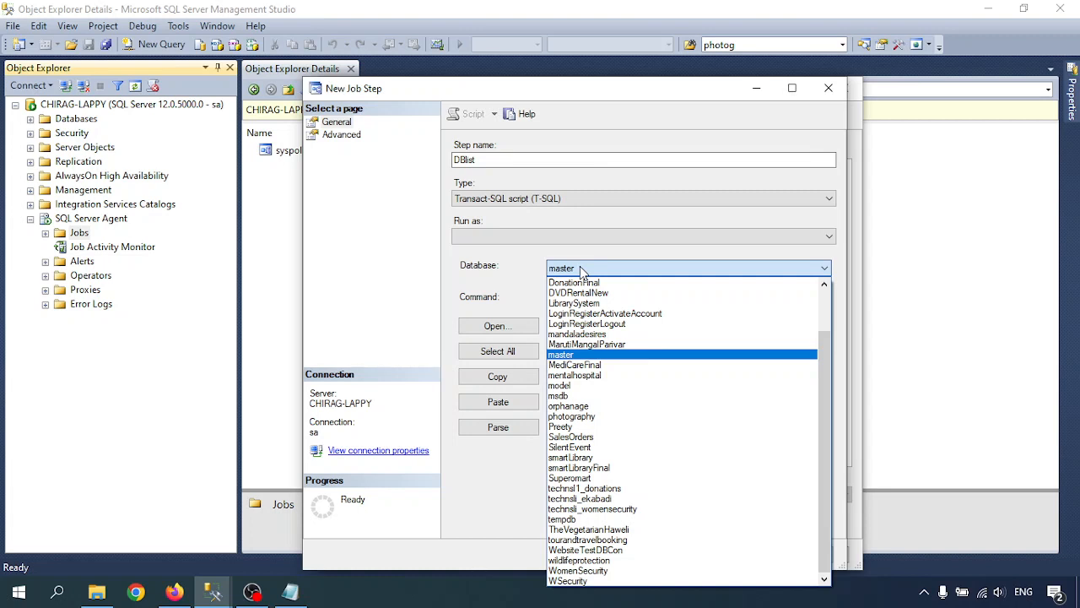
{"action": "left_click", "coordinate": [580, 266]}
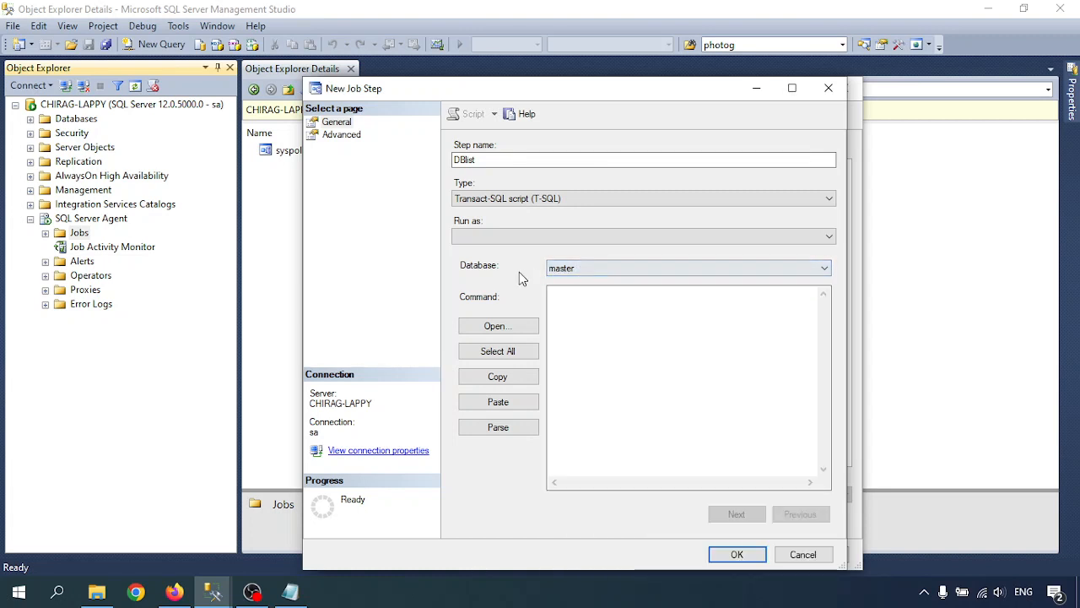
{"action": "left_click", "coordinate": [583, 269]}
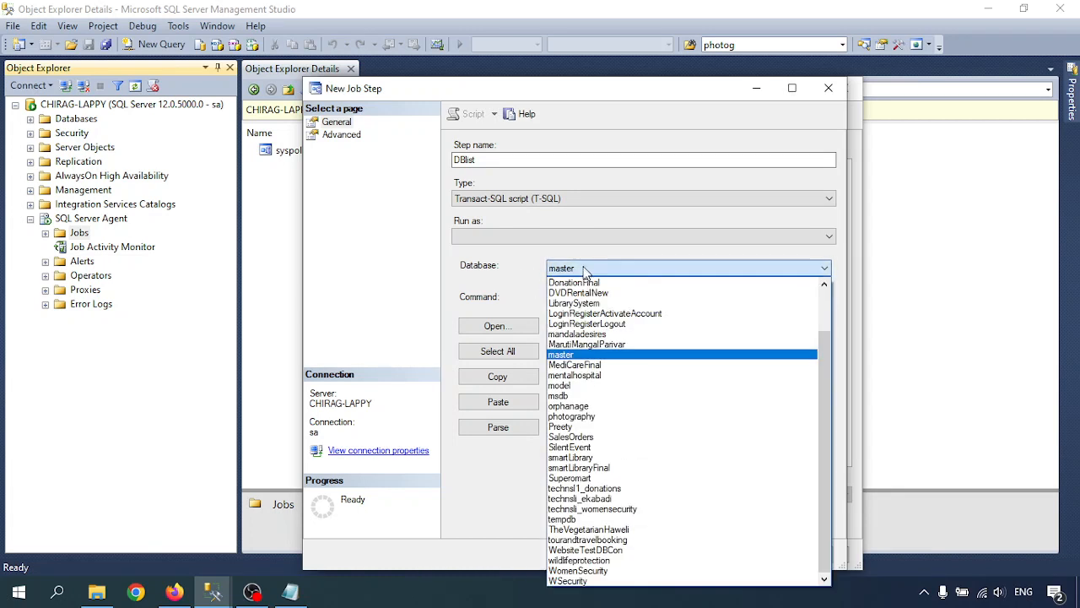
{"action": "left_click", "coordinate": [512, 271]}
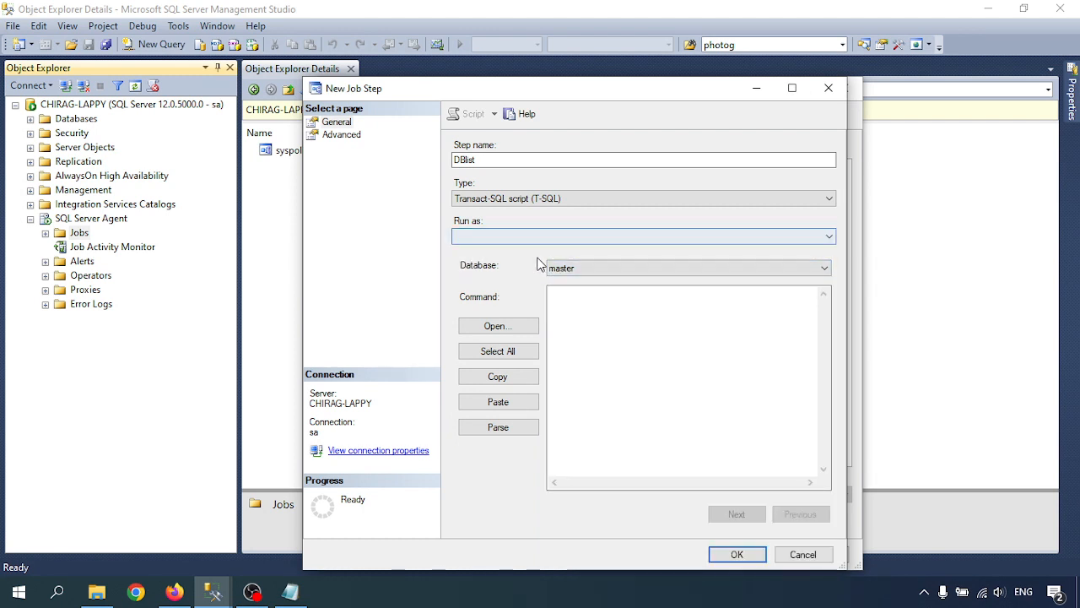
Enter the command "select name from sys.databases;" for the job step and parse it to check its syntax
{"action": "left_click", "coordinate": [608, 316]}
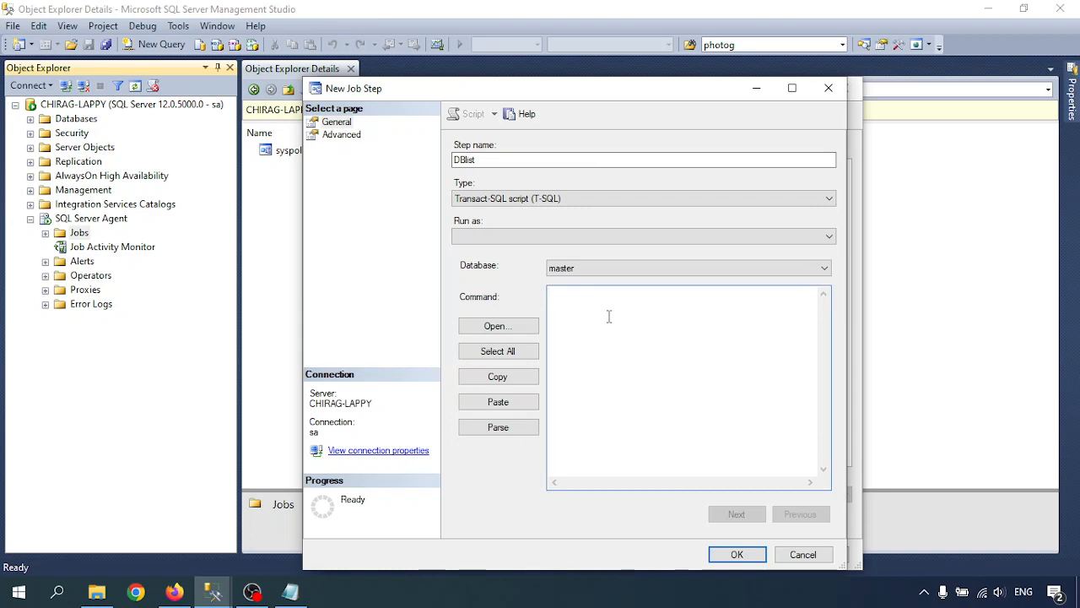
{"action": "type", "text": "select name from sysdataba"}
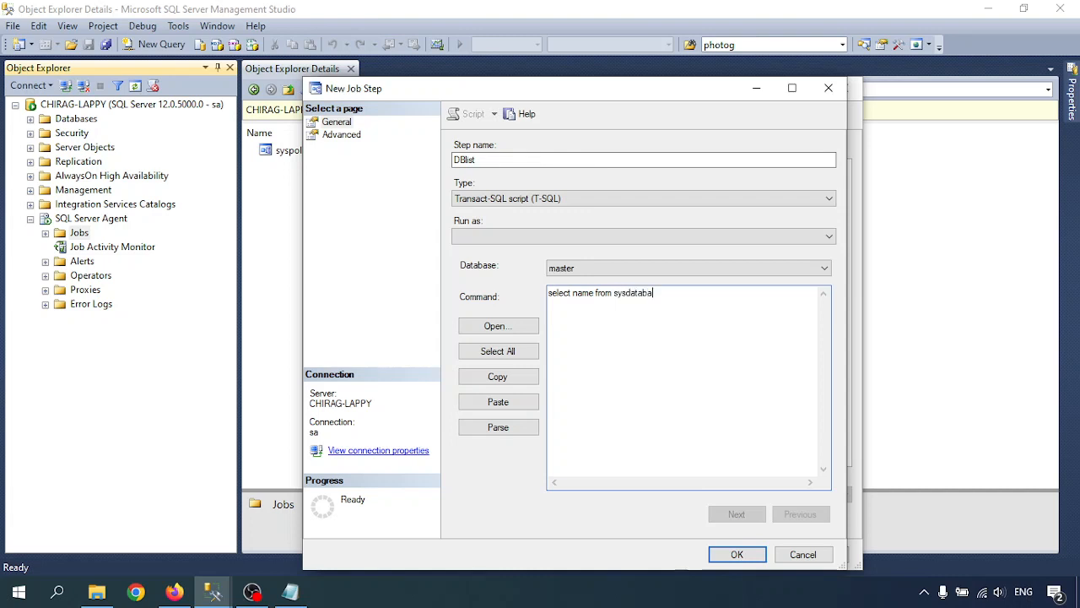
{"action": "type", "text": "ses;"}
{"action": "left_click", "coordinate": [627, 293]}
{"action": "type", "text": "."}
{"action": "left_click", "coordinate": [507, 431]}
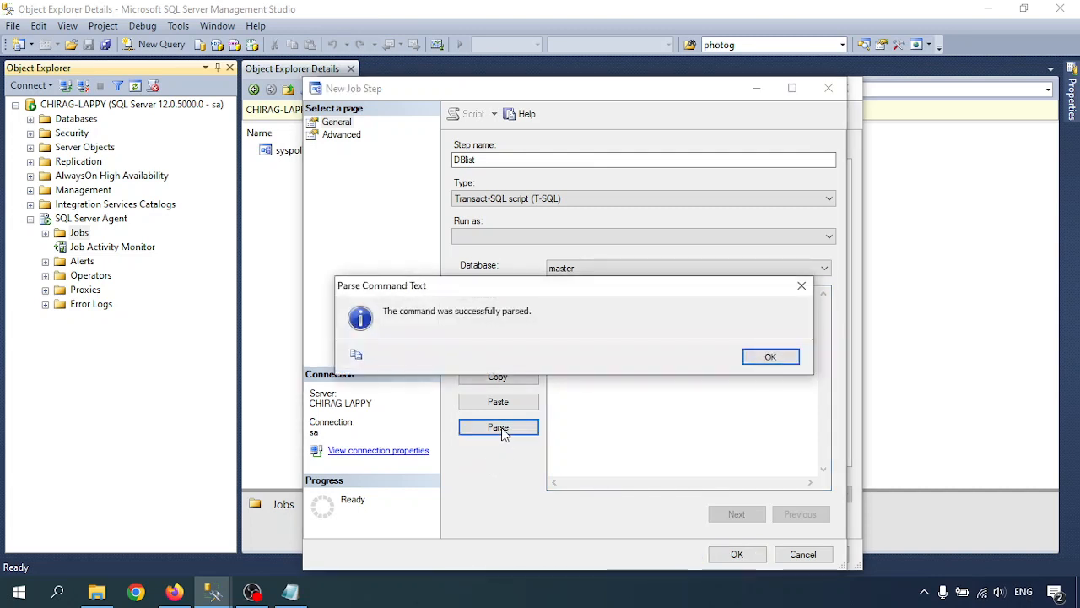
{"action": "left_click", "coordinate": [768, 358]}
{"action": "left_click", "coordinate": [632, 304]}
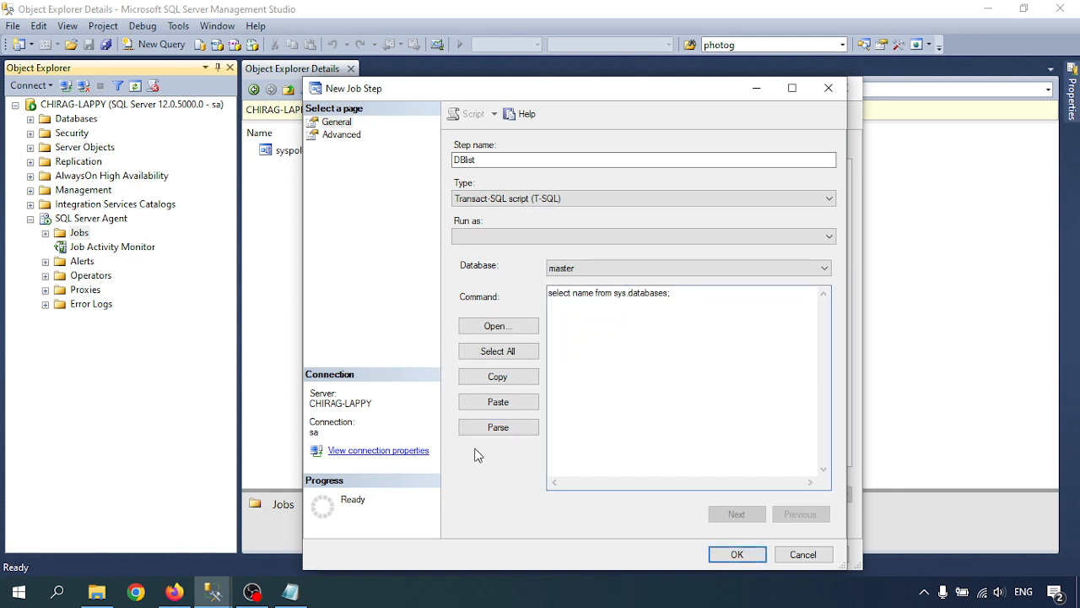
In the job step's advanced settings, choose "Go to the next step" on success and "Quit the job reporting failure" on failure
{"action": "left_click", "coordinate": [341, 135]}
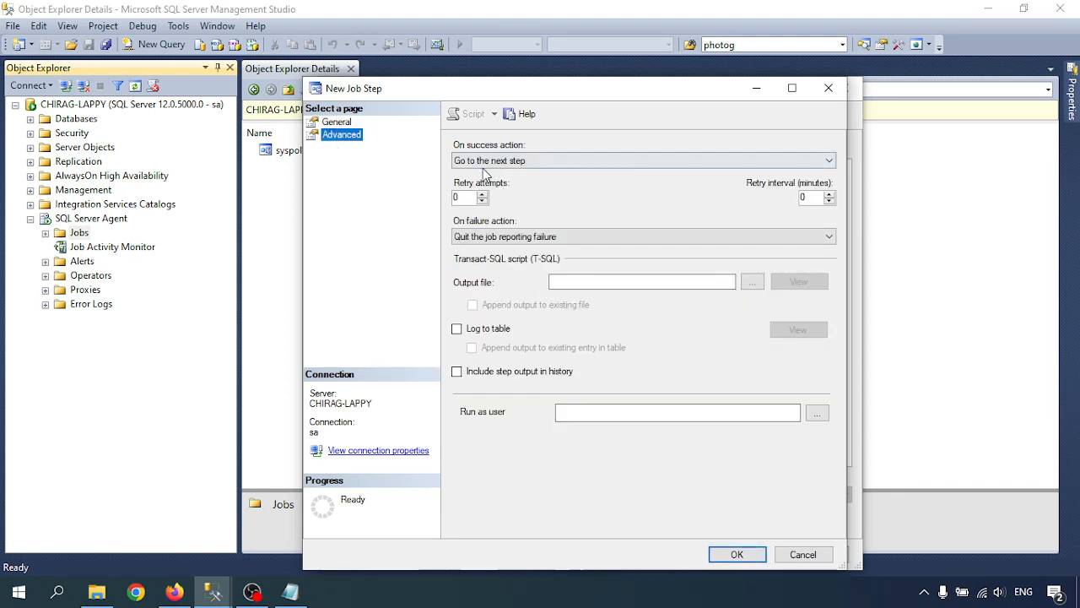
{"action": "left_click", "coordinate": [540, 162]}
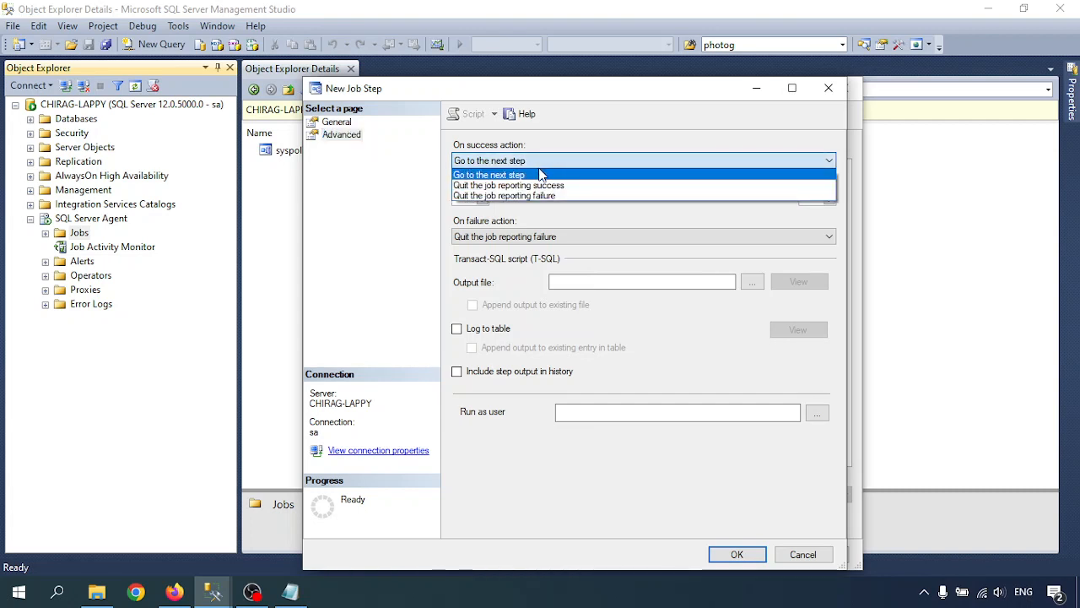
{"action": "left_click", "coordinate": [542, 161]}
{"action": "left_click", "coordinate": [541, 160]}
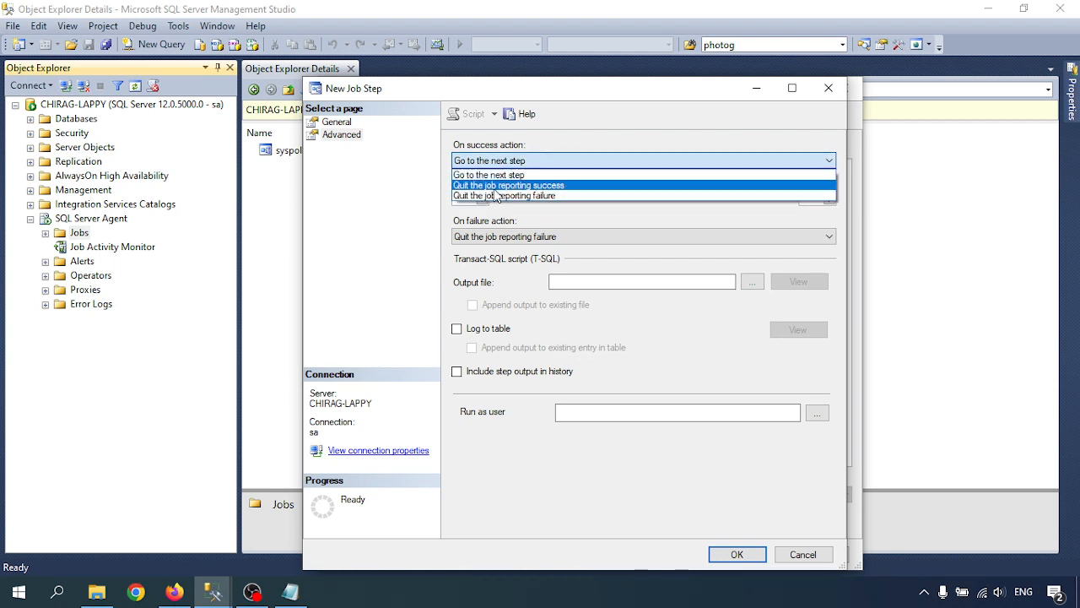
{"action": "left_click", "coordinate": [552, 175]}
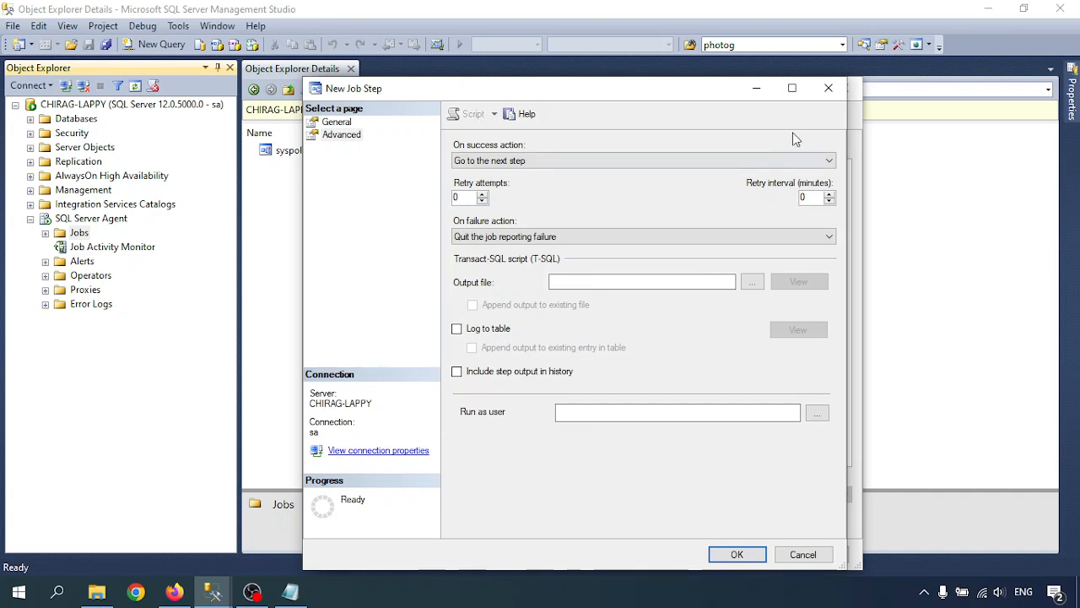
{"action": "double_click", "coordinate": [802, 198]}
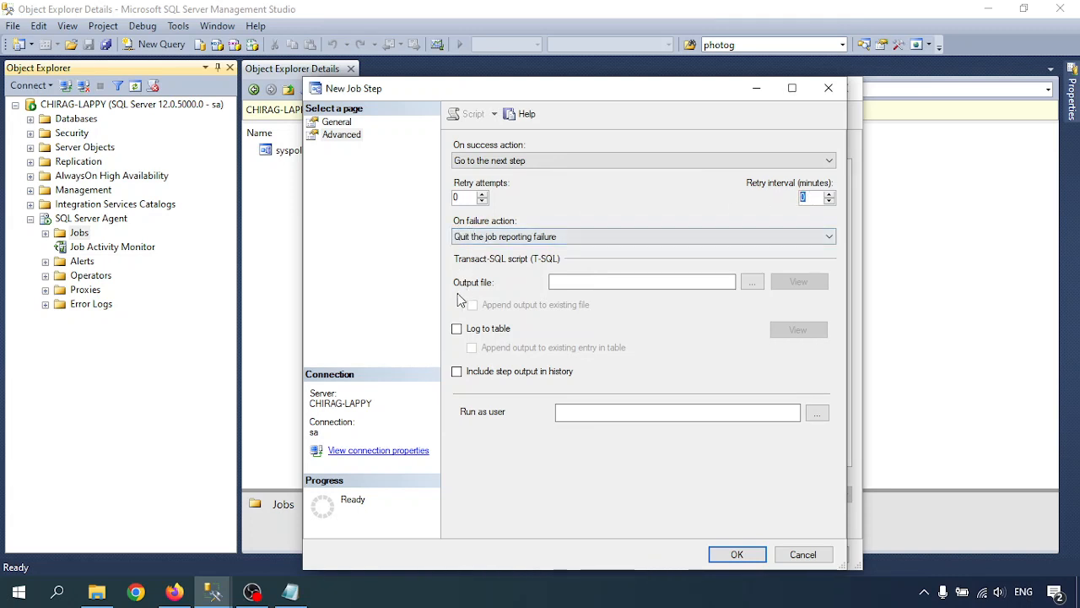
{"action": "left_click", "coordinate": [541, 237]}
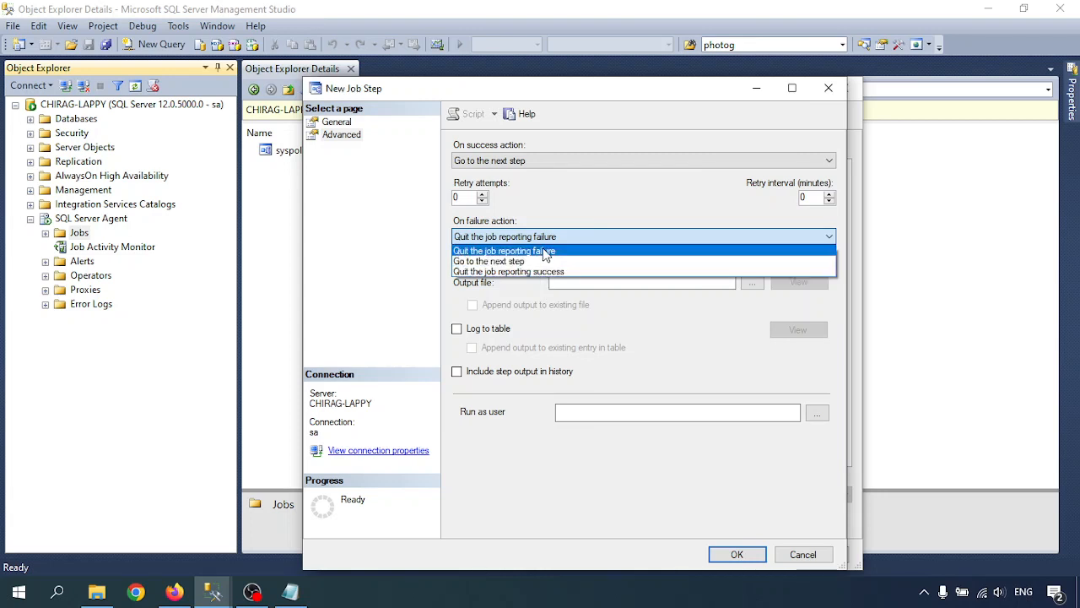
{"action": "left_click", "coordinate": [545, 252]}
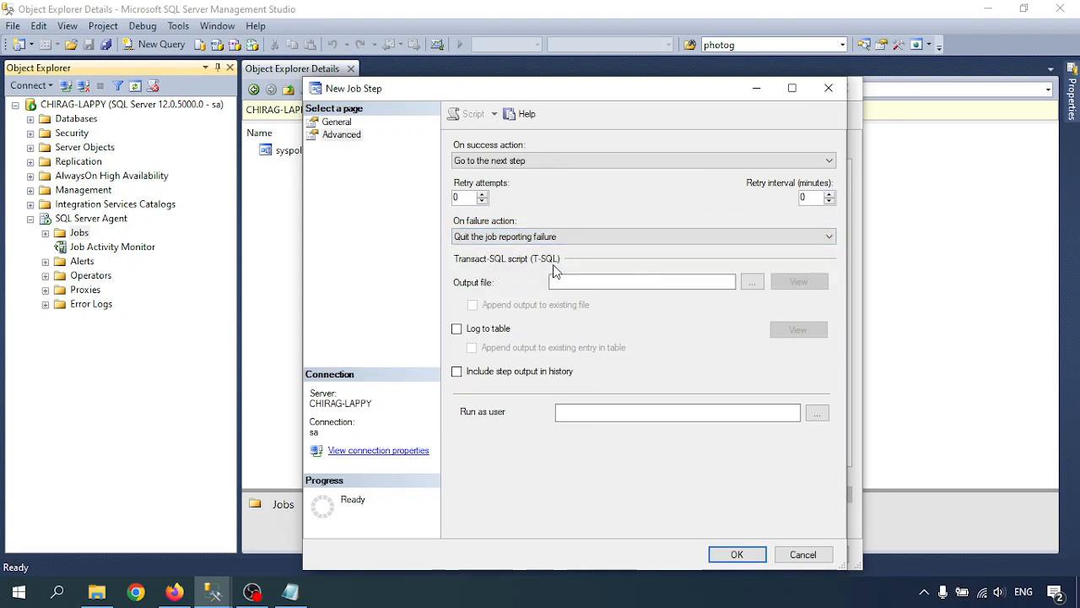
Set the job step's output file to DBListOutput.txt in the C:\Data folder
{"action": "left_click", "coordinate": [751, 287]}
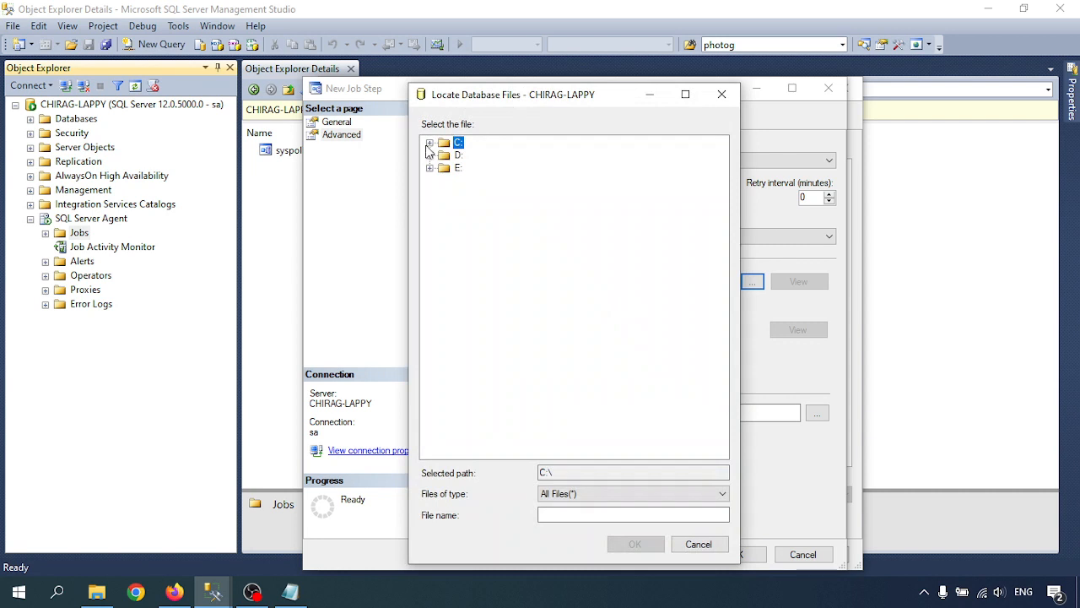
{"action": "left_click", "coordinate": [429, 143]}
{"action": "left_click", "coordinate": [478, 206]}
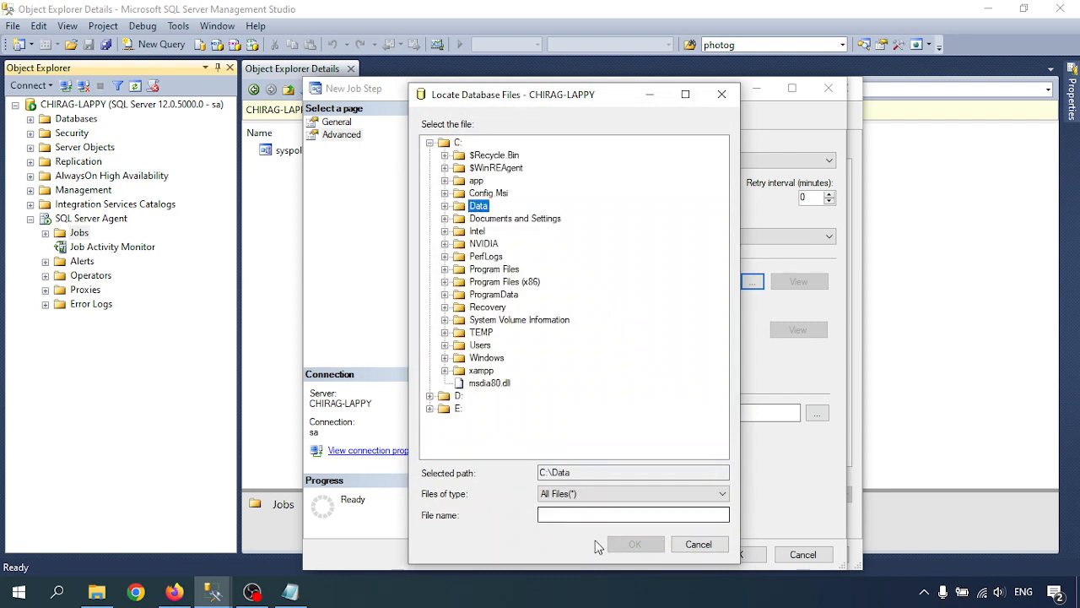
{"action": "left_click", "coordinate": [585, 514]}
{"action": "type", "text": "D"}
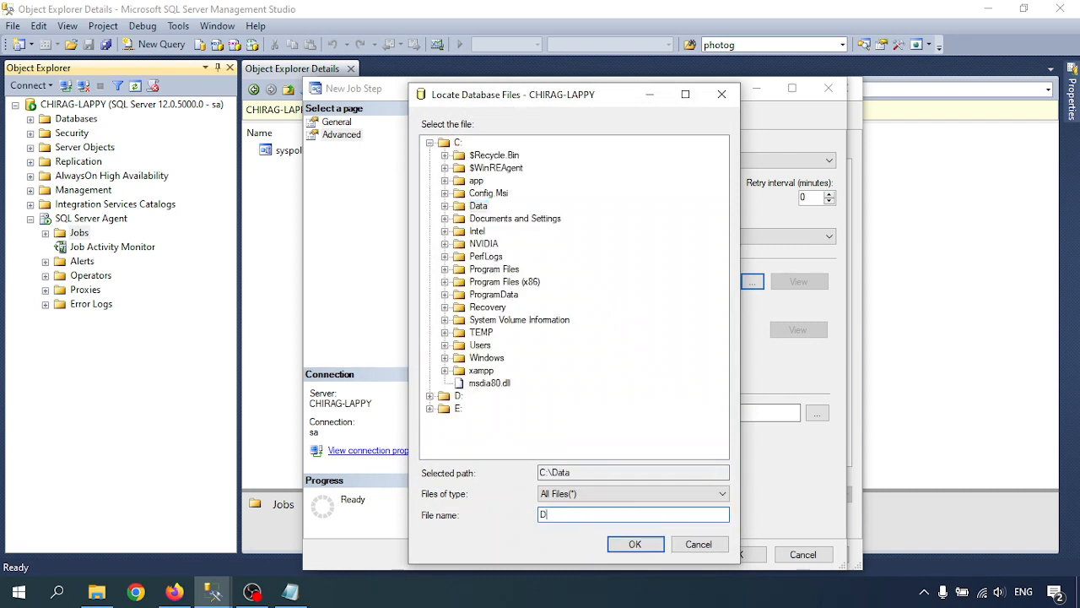
{"action": "type", "text": "BListOutput.txt"}
{"action": "key", "text": "Return"}
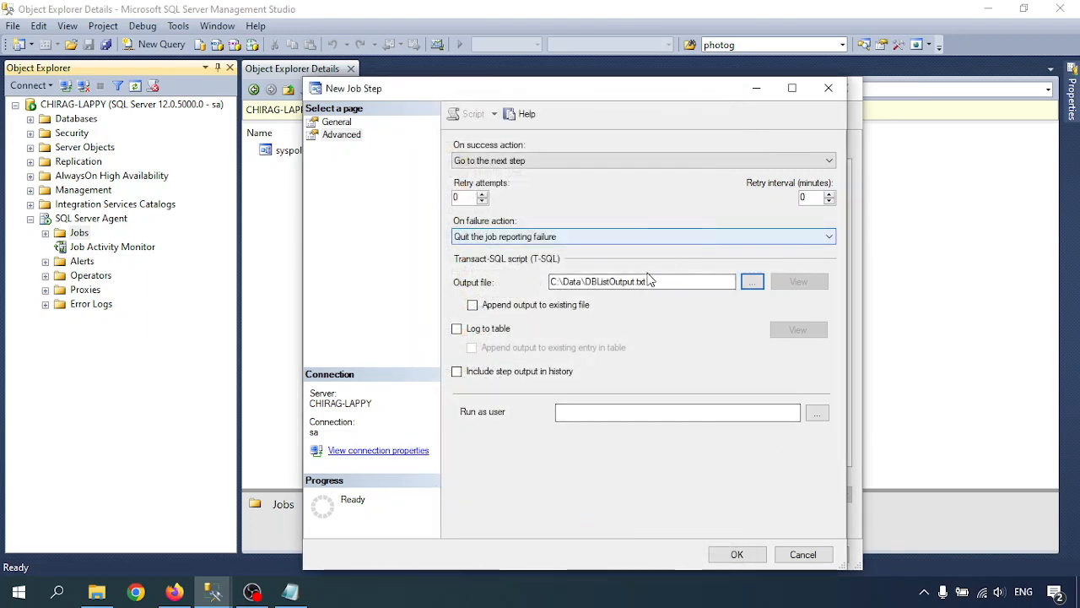
Review the output file path, the run-as user field and the step's general settings, and save the DBlist step to the job
{"action": "left_click_drag", "start_coordinate": [586, 282], "coordinate": [677, 282]}
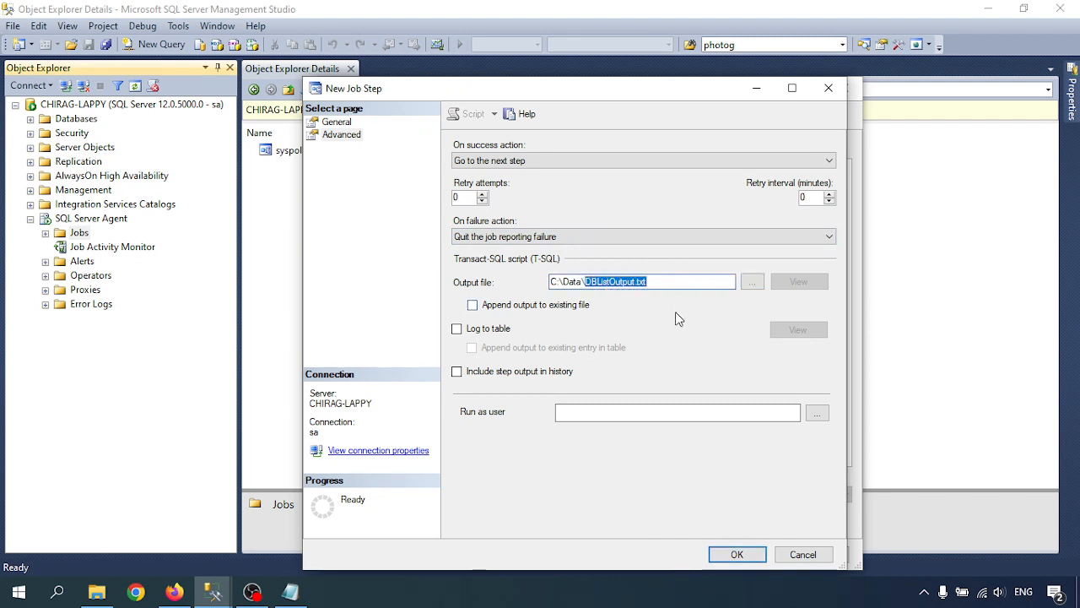
{"action": "left_click", "coordinate": [699, 283]}
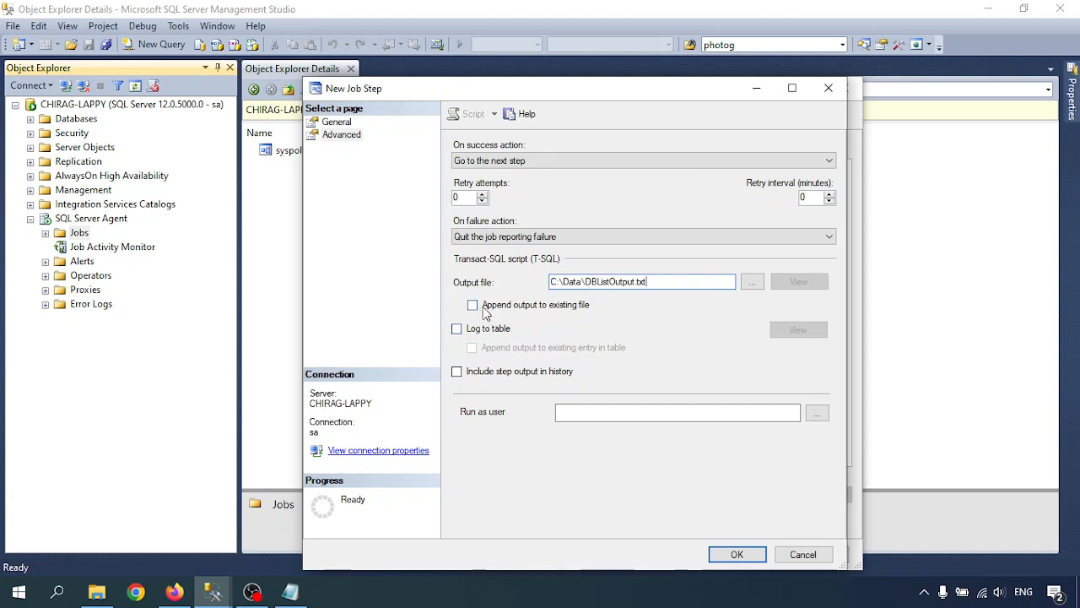
{"action": "left_click_drag", "start_coordinate": [687, 279], "coordinate": [533, 286]}
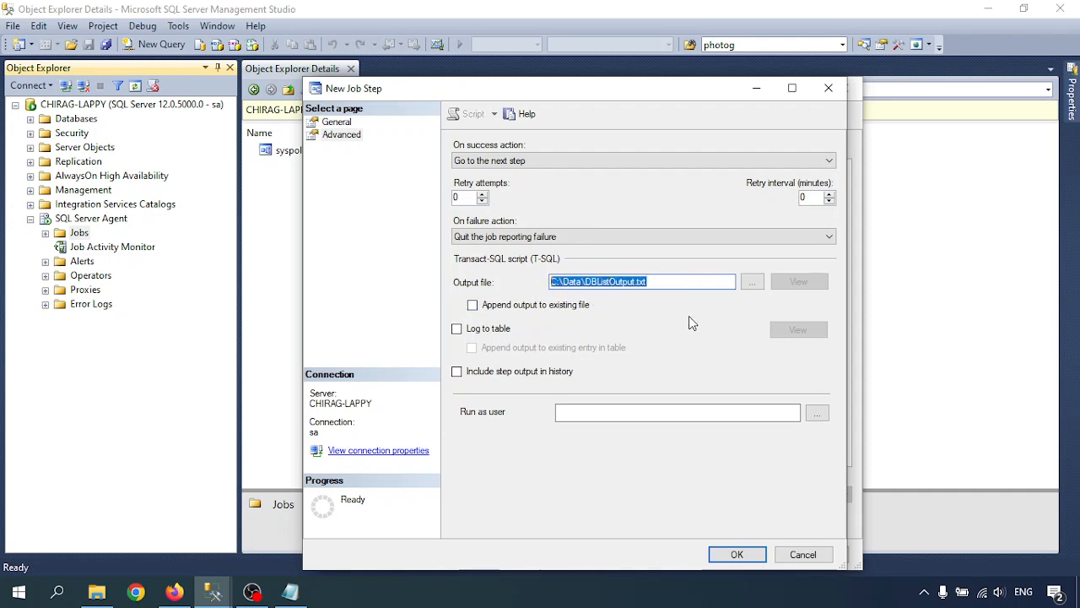
{"action": "left_click", "coordinate": [670, 279]}
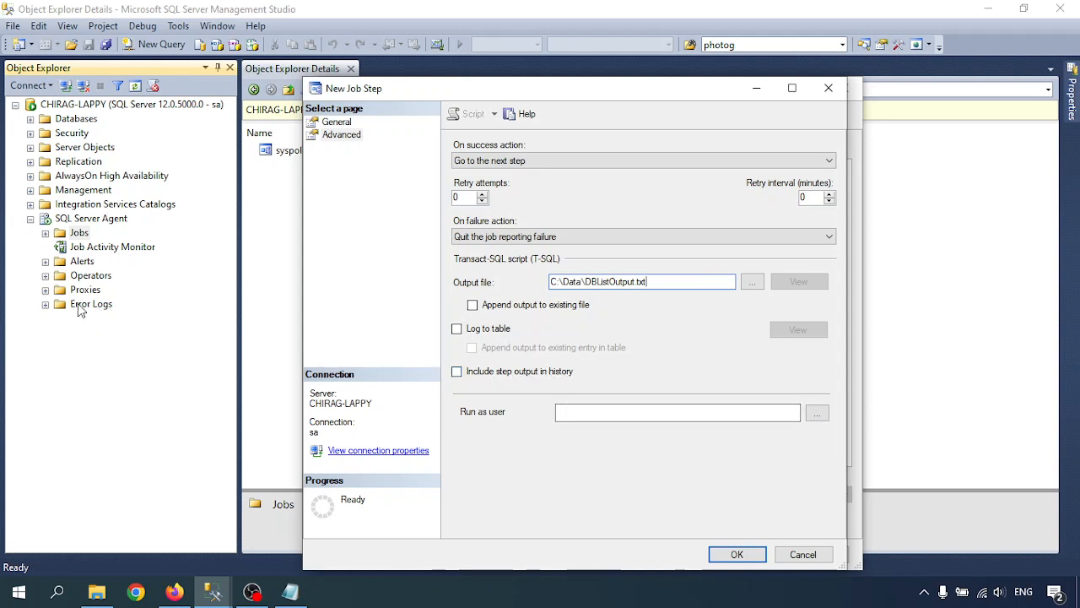
{"action": "left_click", "coordinate": [684, 413]}
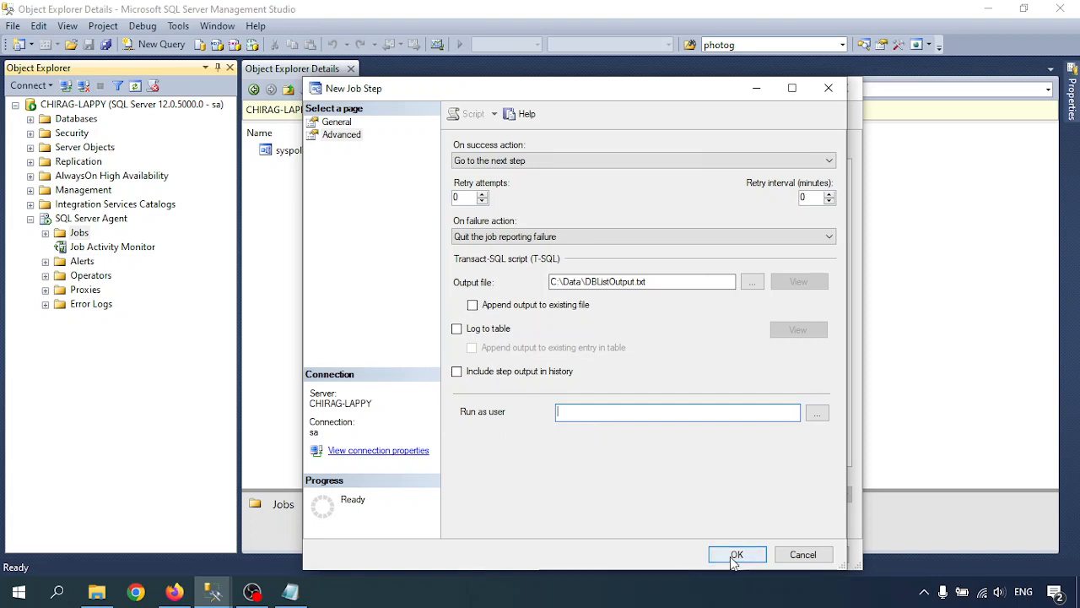
{"action": "left_click", "coordinate": [341, 124]}
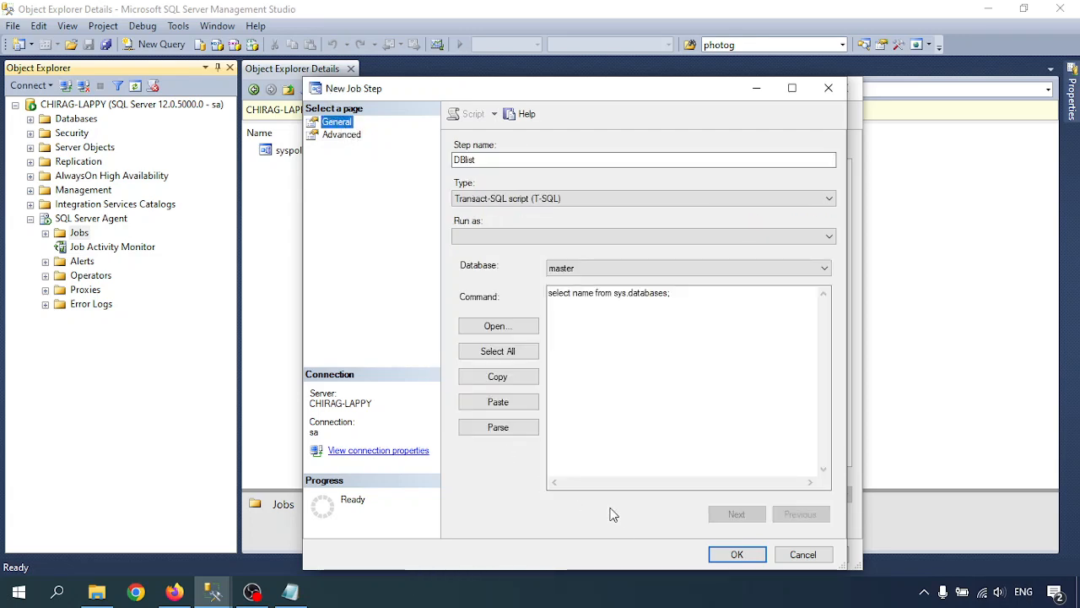
{"action": "left_click", "coordinate": [734, 555]}
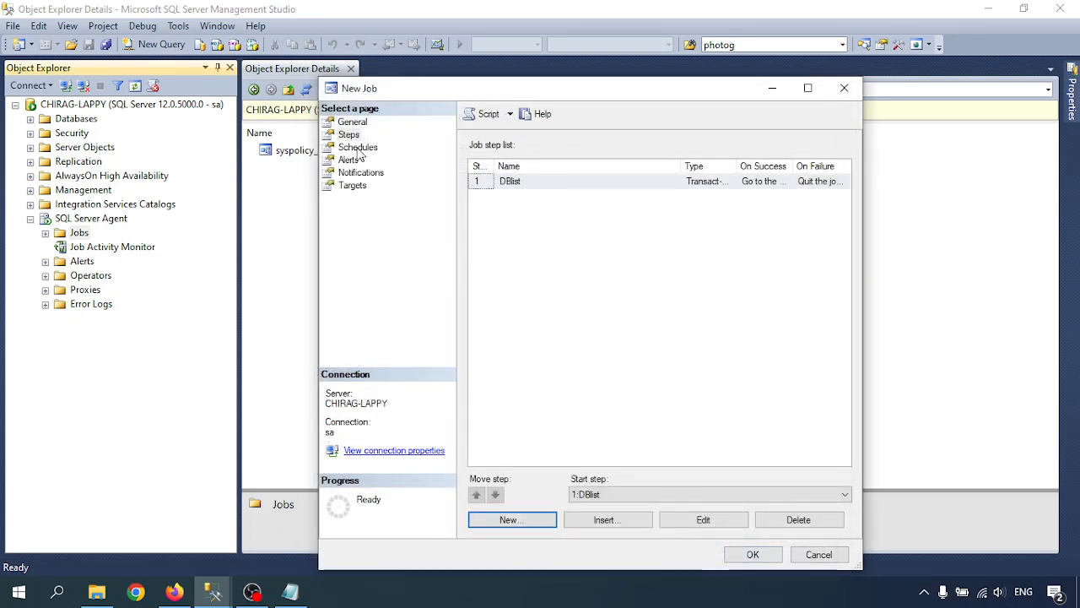
Start a new schedule for the job, name it dailyNight and set its schedule type to One time
{"action": "left_click", "coordinate": [358, 147]}
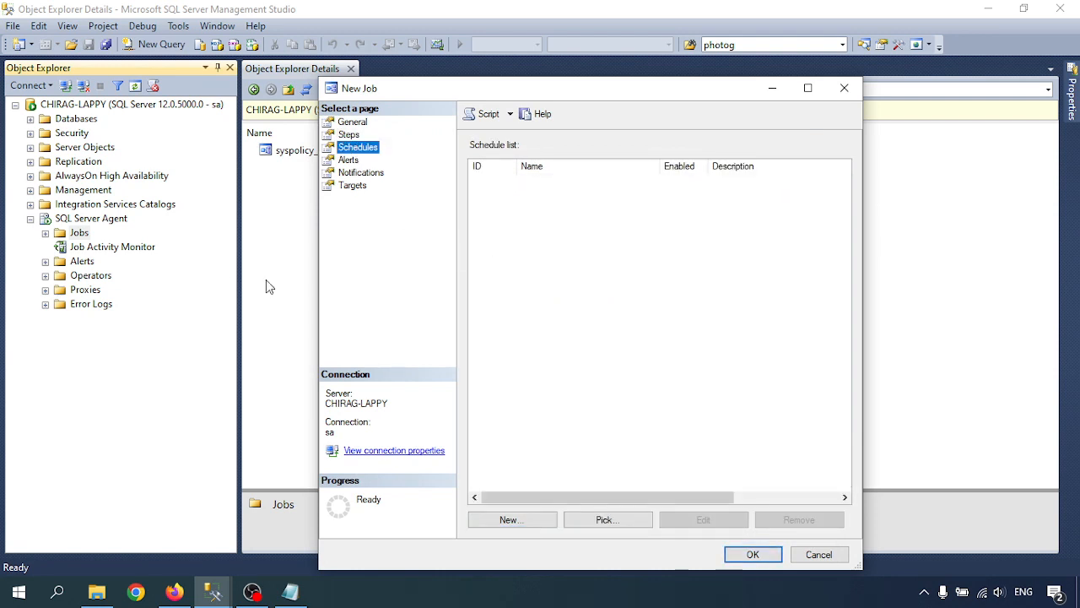
{"action": "left_click", "coordinate": [512, 519]}
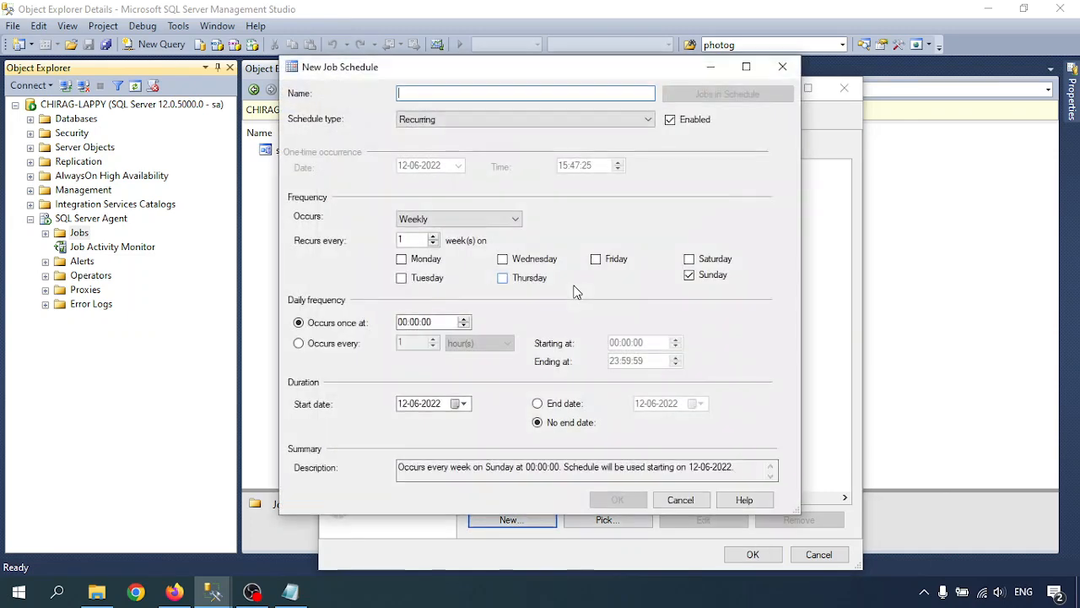
{"action": "left_click_drag", "start_coordinate": [405, 72], "coordinate": [422, 93]}
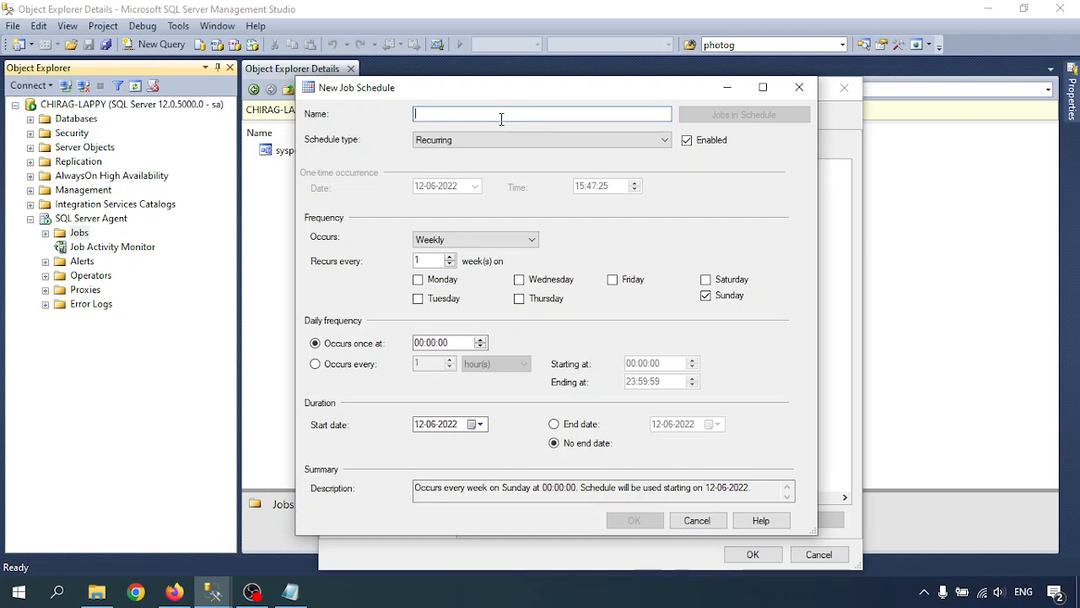
{"action": "type", "text": "dai"}
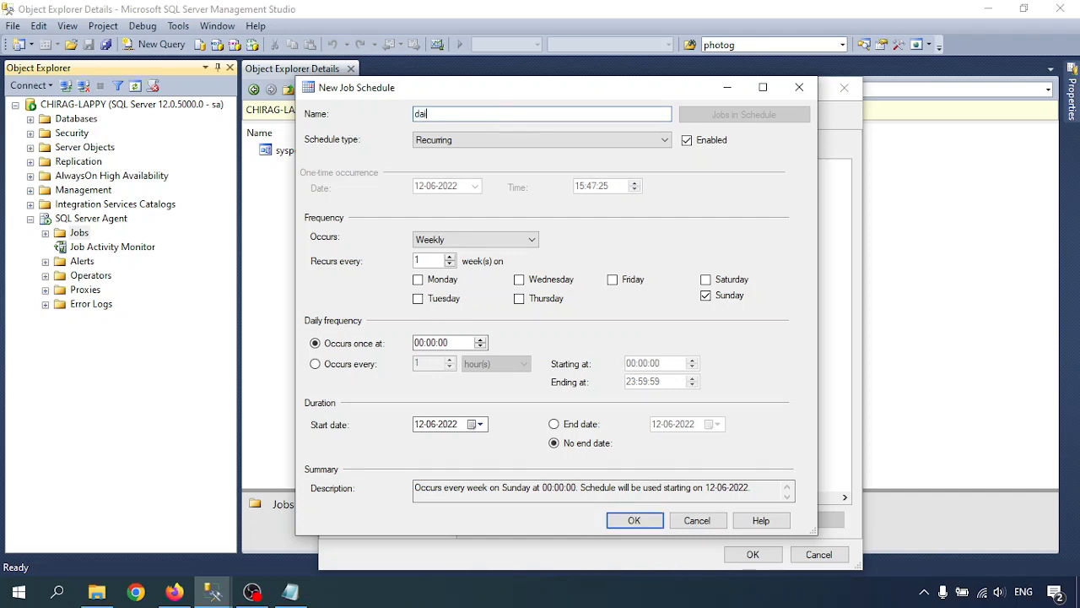
{"action": "type", "text": "lyNight"}
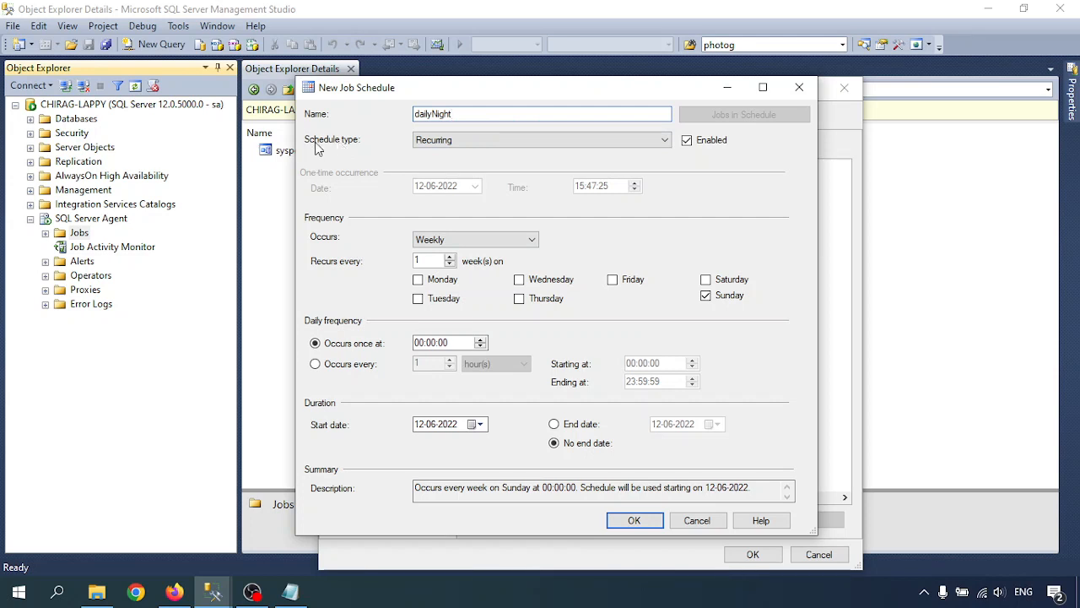
{"action": "left_click", "coordinate": [428, 143]}
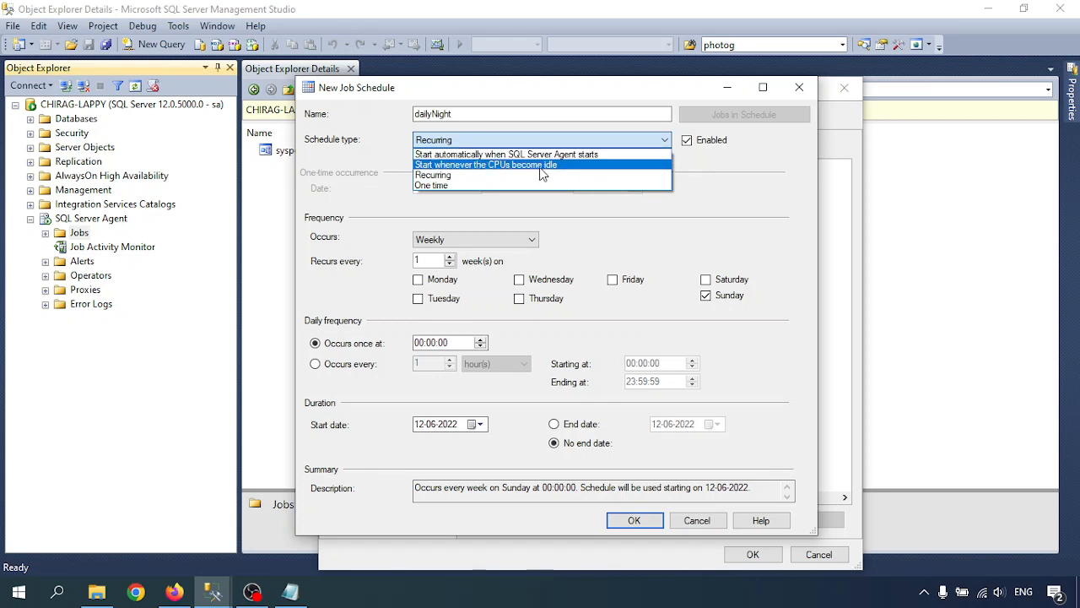
{"action": "left_click", "coordinate": [452, 185]}
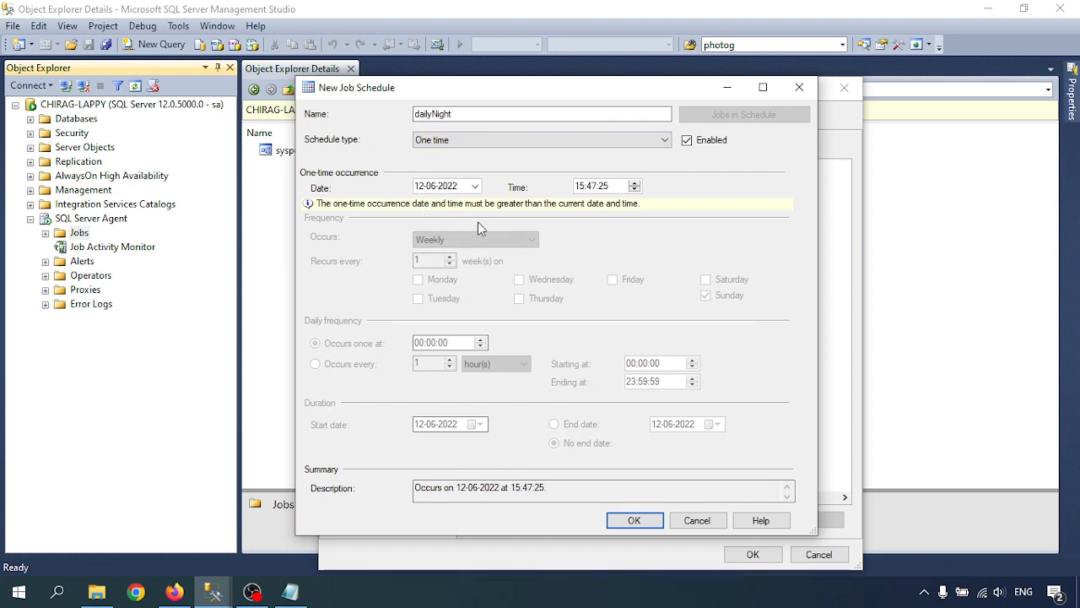
Set the dailyNight schedule's type to Recurring, review its occurrence options, and discard the schedule
{"action": "left_click", "coordinate": [441, 140]}
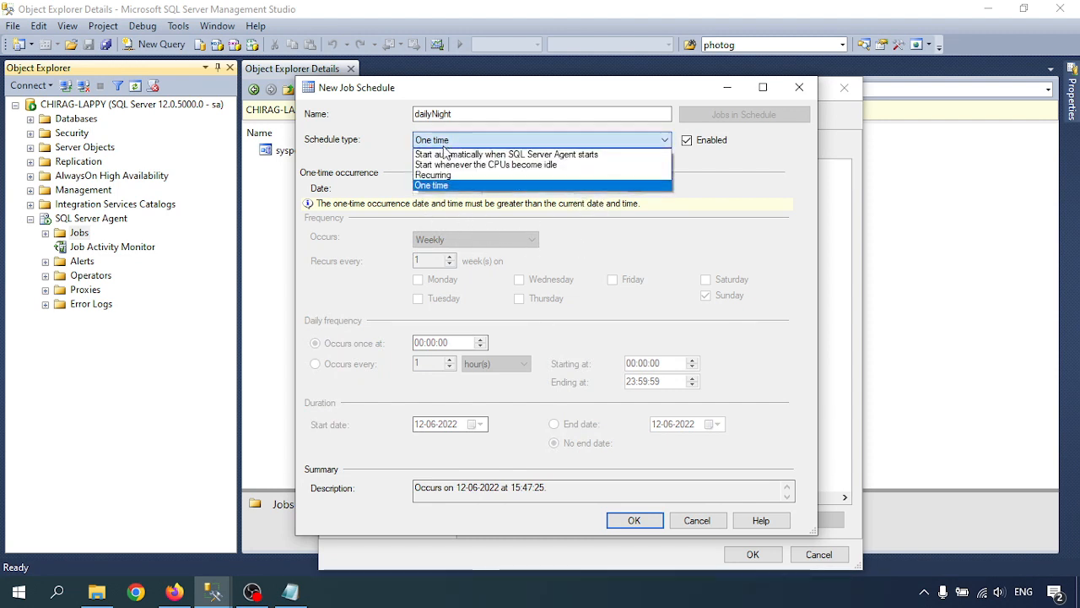
{"action": "left_click", "coordinate": [448, 175]}
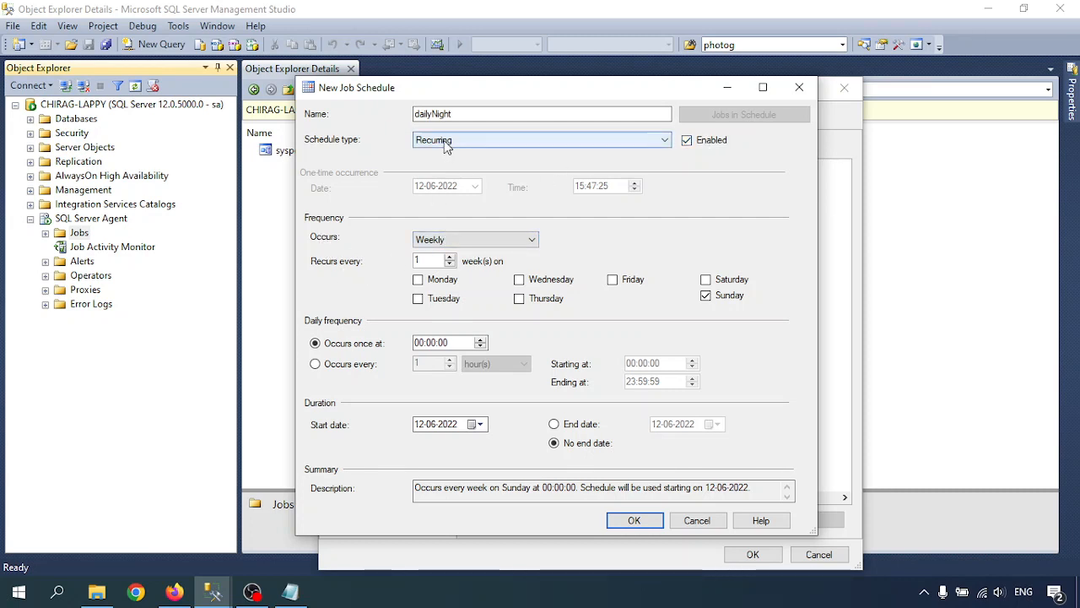
{"action": "left_click", "coordinate": [443, 240]}
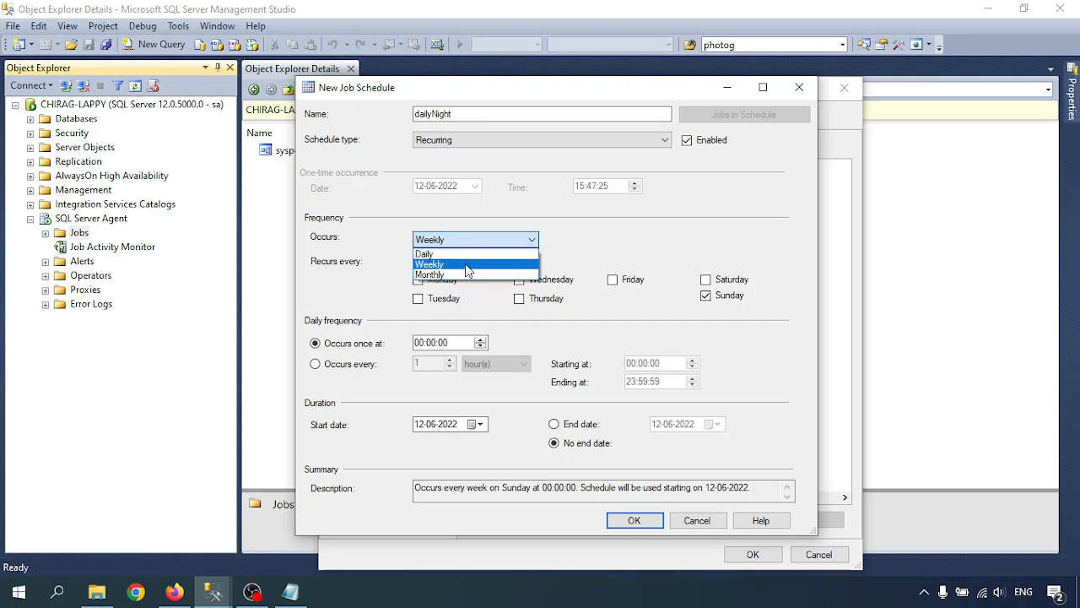
{"action": "left_click", "coordinate": [608, 233]}
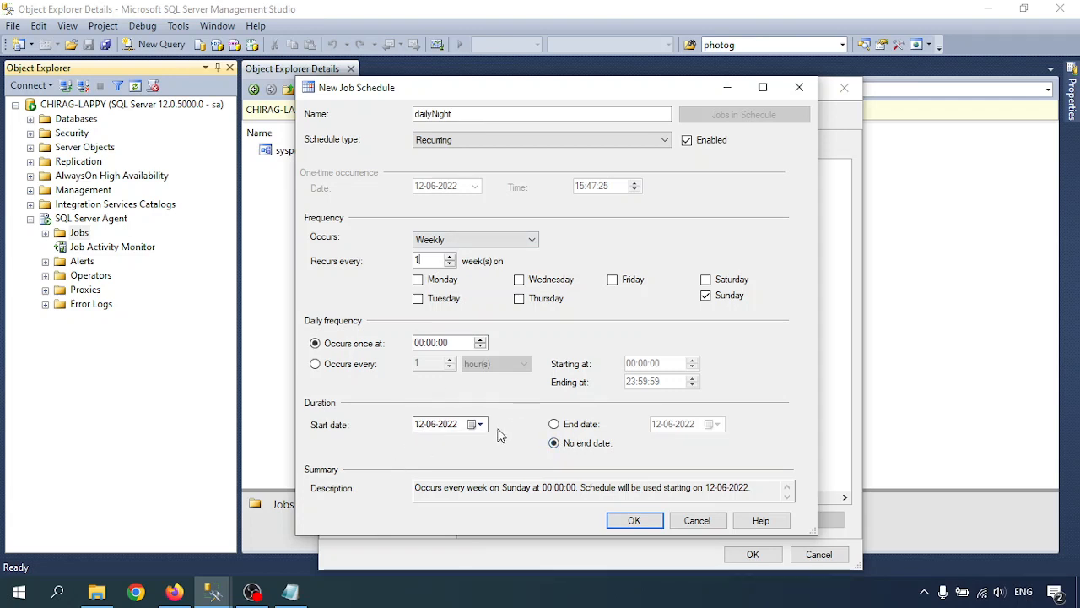
{"action": "left_click", "coordinate": [699, 520]}
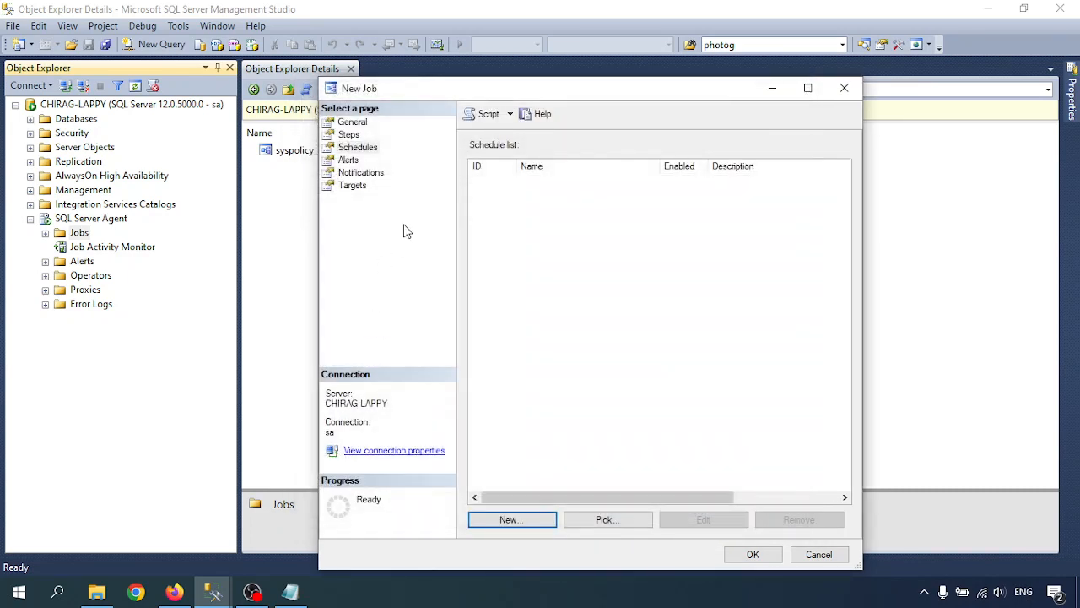
Start a new alert for the job and name it dblist
{"action": "left_click", "coordinate": [350, 160]}
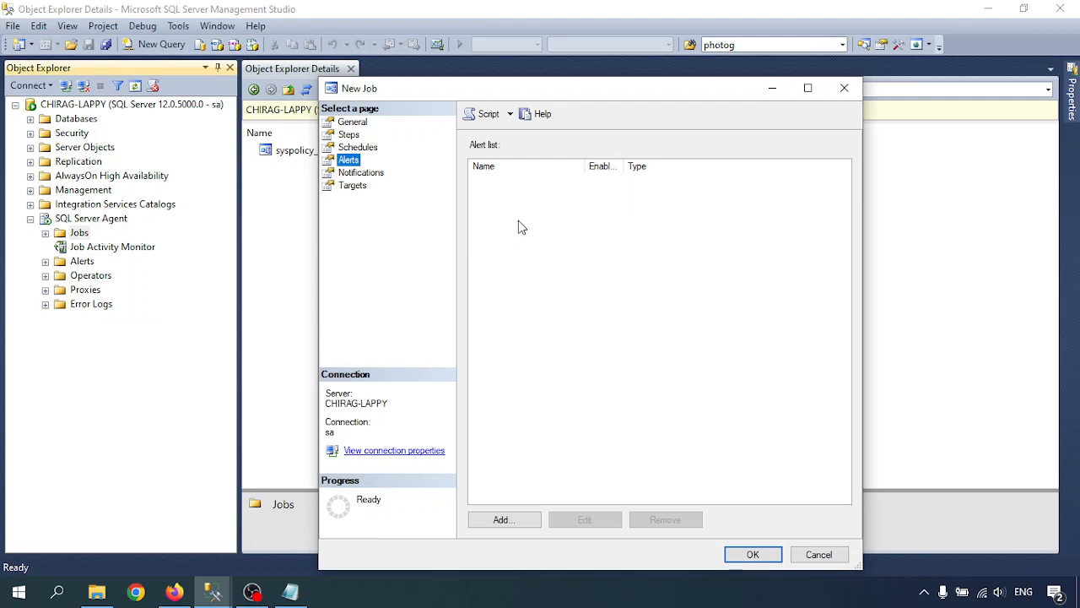
{"action": "left_click", "coordinate": [507, 521]}
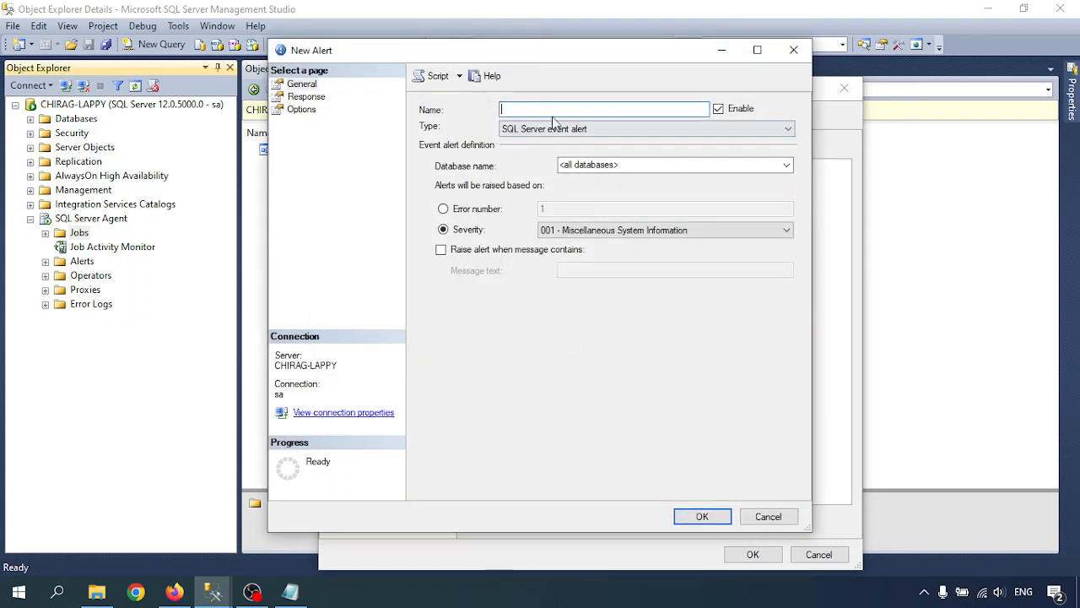
{"action": "type", "text": "dsdsd"}
{"action": "left_click_drag", "start_coordinate": [562, 108], "coordinate": [362, 102]}
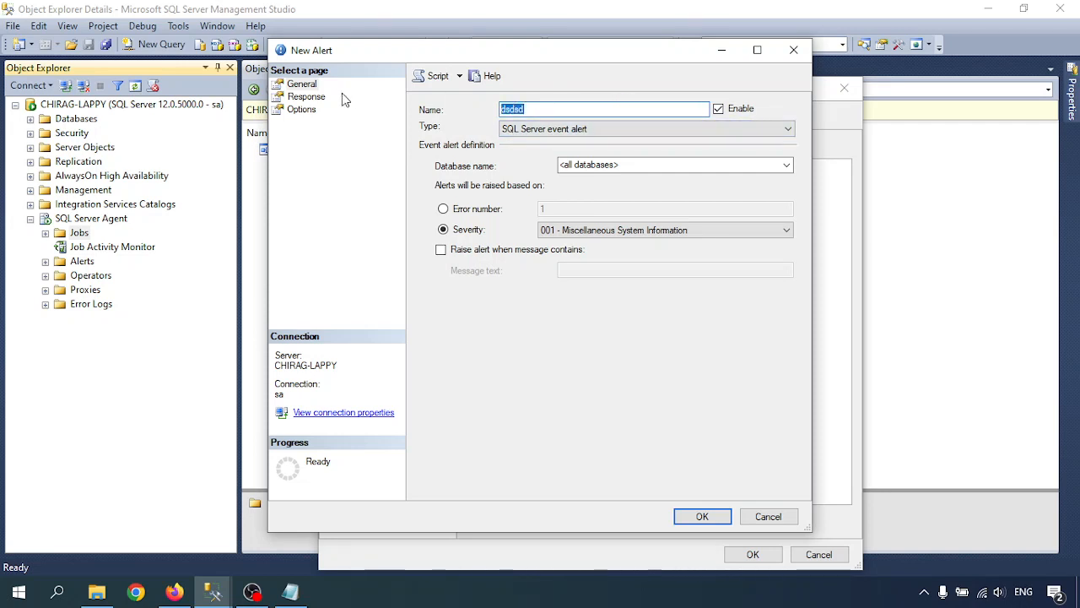
{"action": "type", "text": "send"}
{"action": "key", "text": "BackSpace"}
{"action": "key", "text": "BackSpace"}
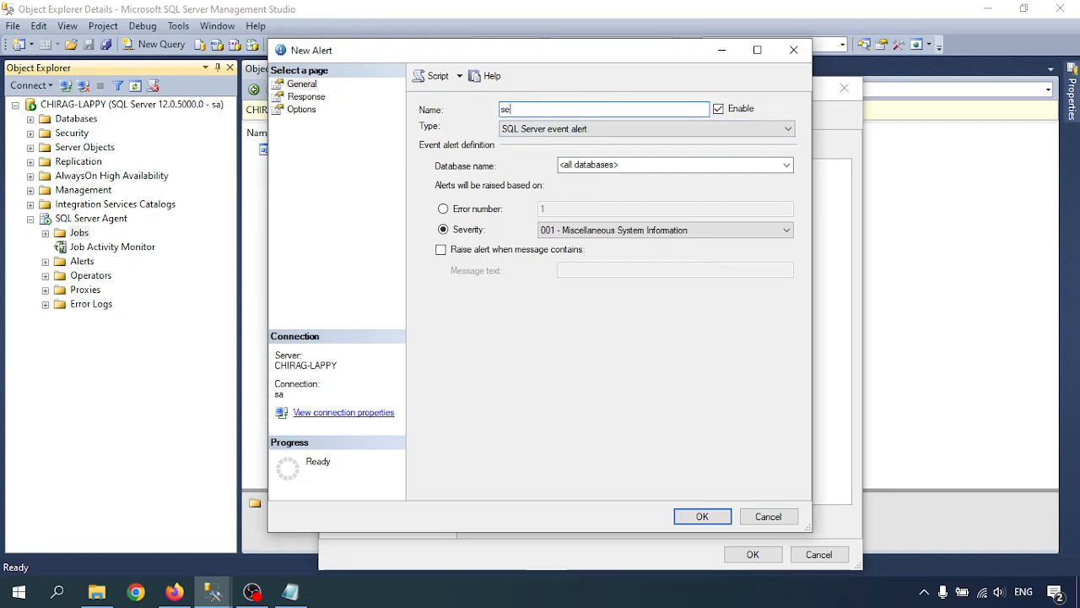
{"action": "key", "text": "BackSpace"}
{"action": "key", "text": "BackSpace"}
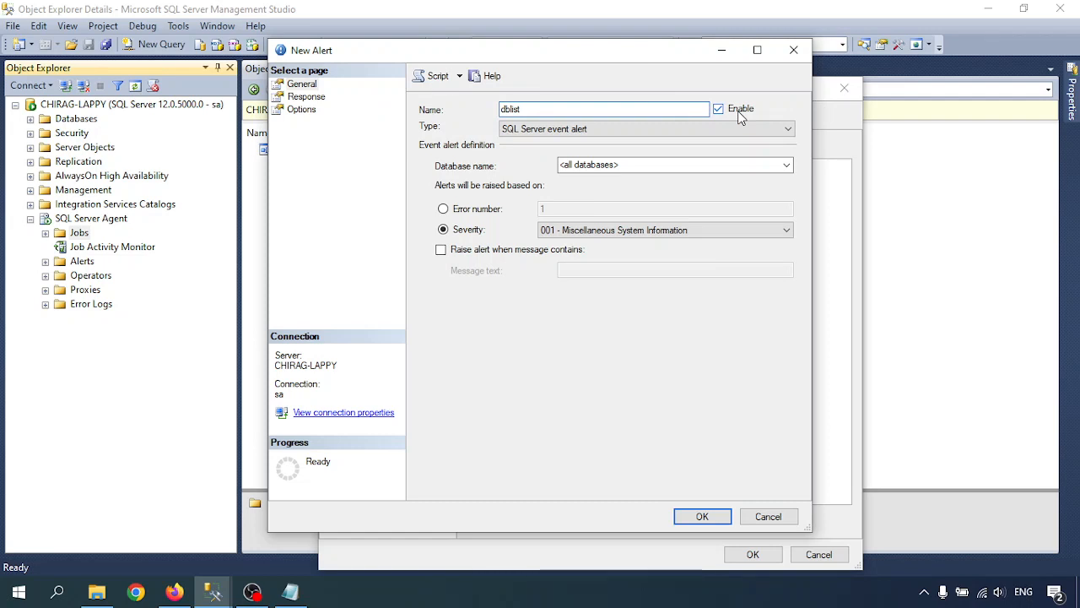
Examine the alert's available types, target databases and severity levels, keeping SQL Server event alert as the type
{"action": "left_click", "coordinate": [542, 132]}
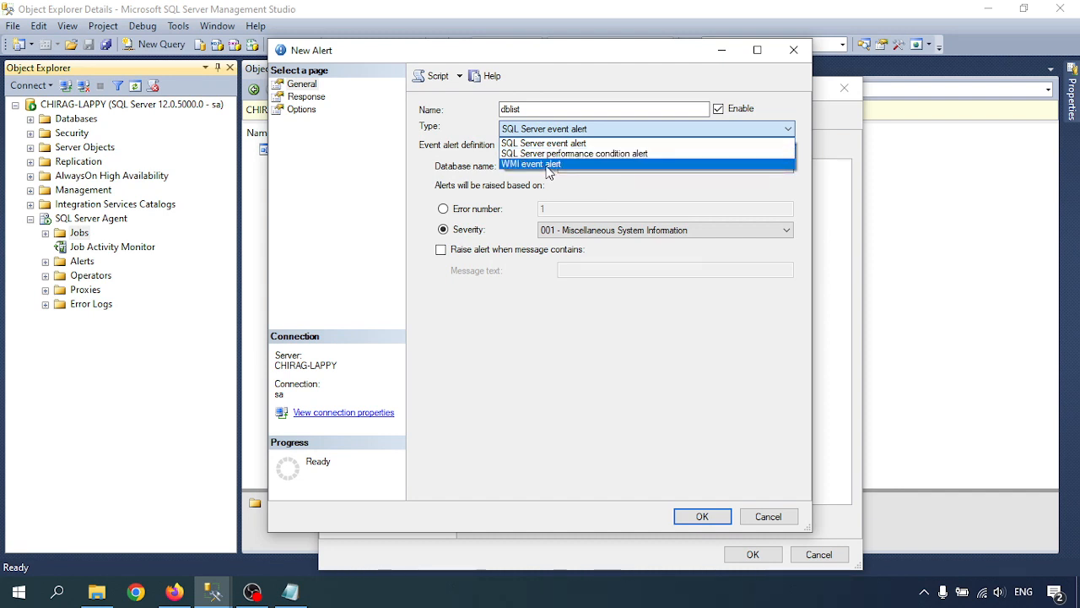
{"action": "left_click", "coordinate": [552, 140]}
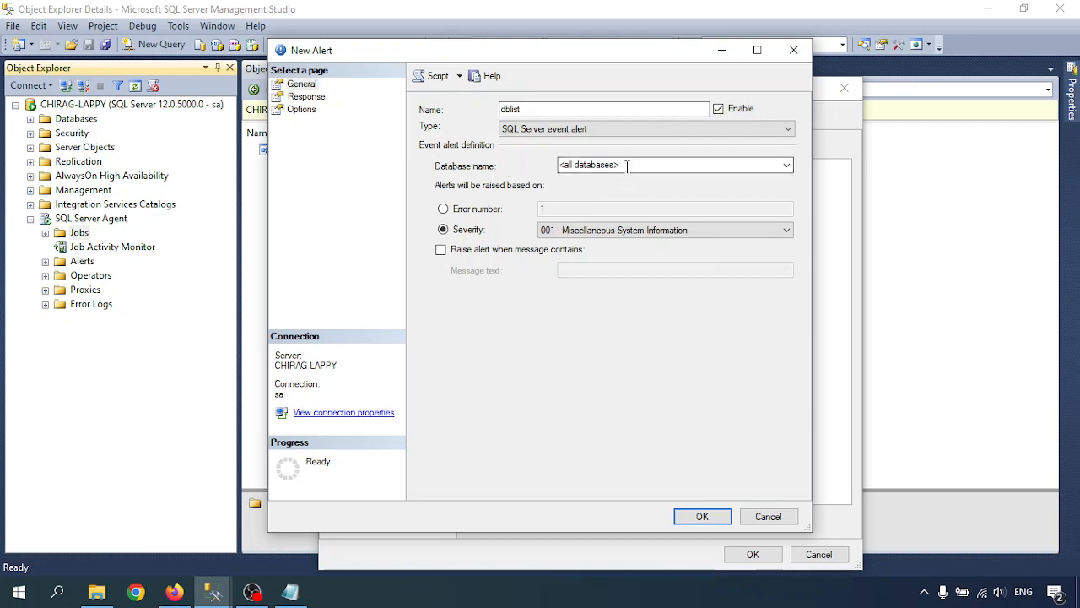
{"action": "left_click", "coordinate": [711, 166]}
{"action": "left_click", "coordinate": [788, 165]}
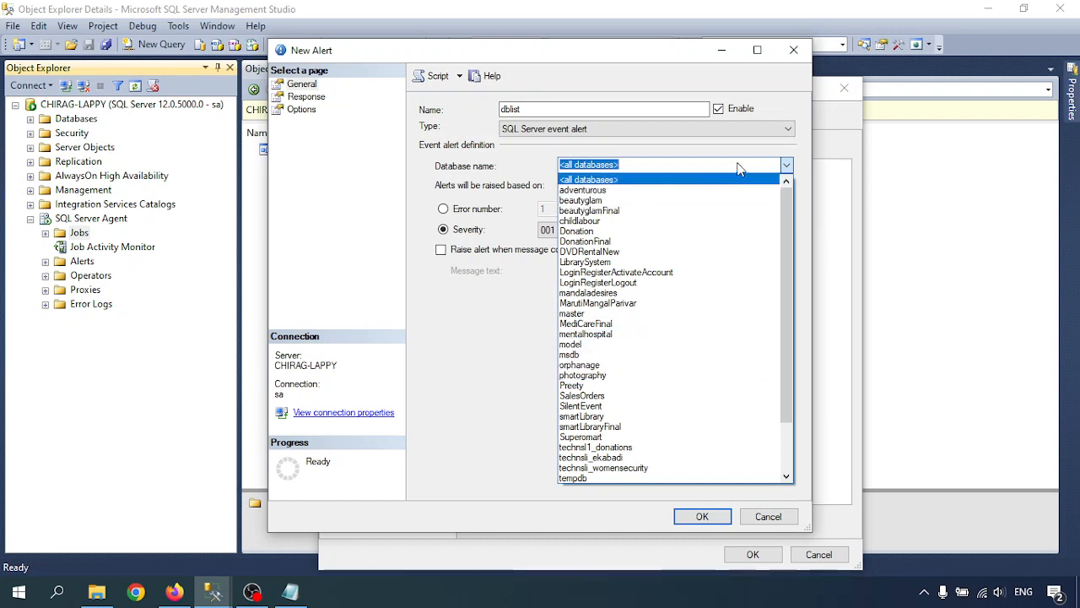
{"action": "left_click", "coordinate": [786, 165]}
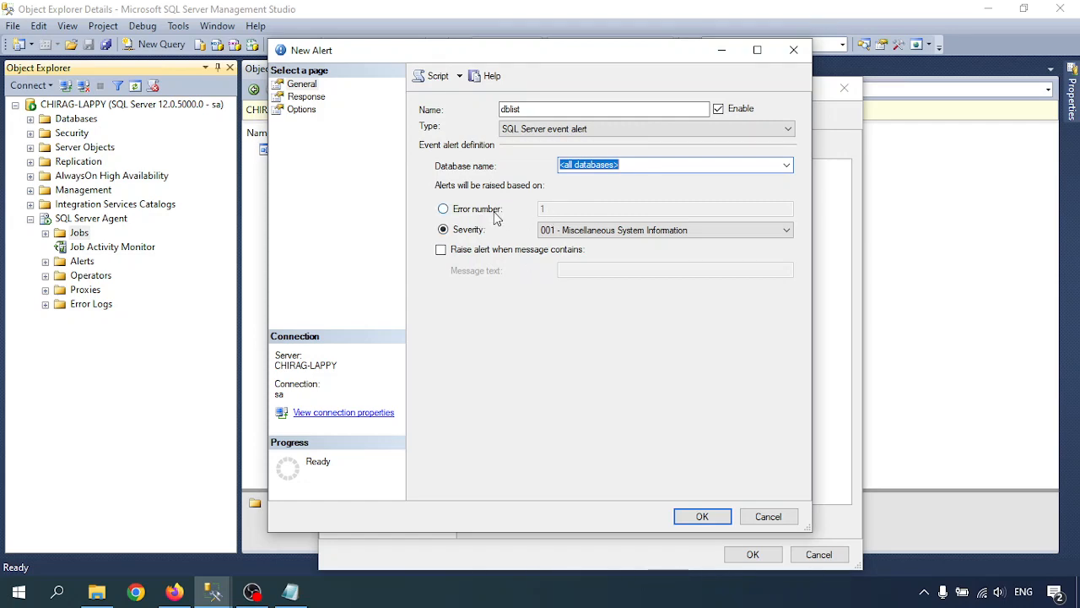
{"action": "left_click", "coordinate": [600, 233]}
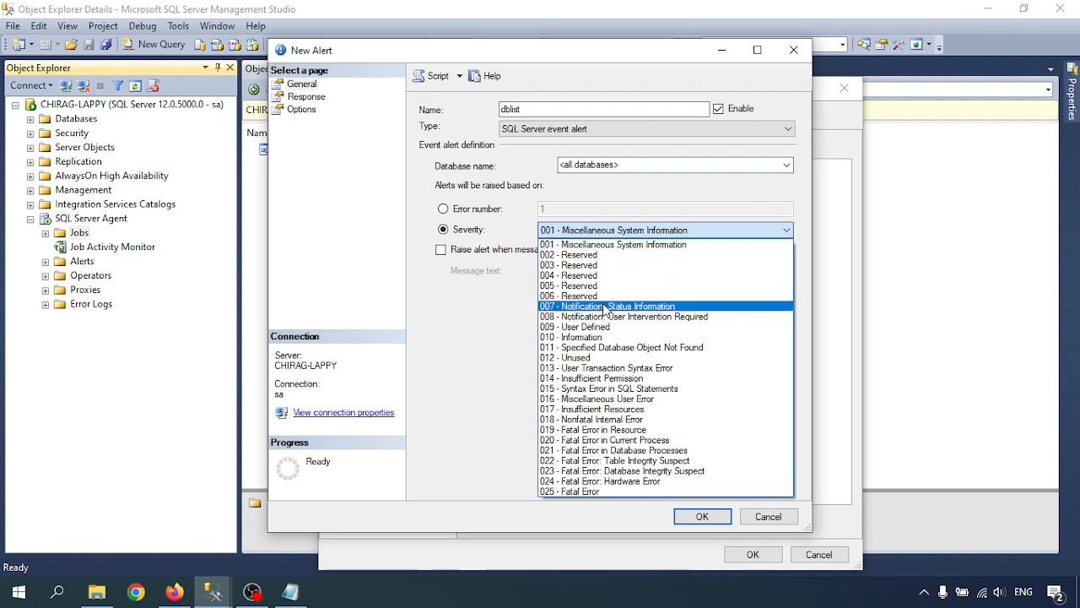
{"action": "left_click", "coordinate": [615, 232]}
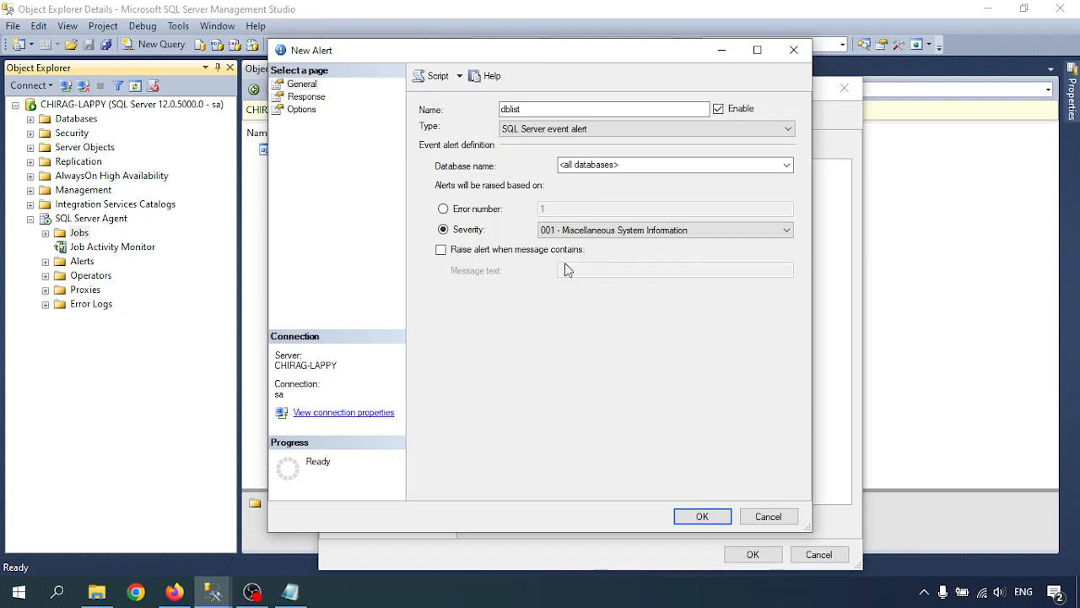
Try the alert's operator notification response, review its message and delay options, and discard the alert
{"action": "left_click", "coordinate": [307, 98]}
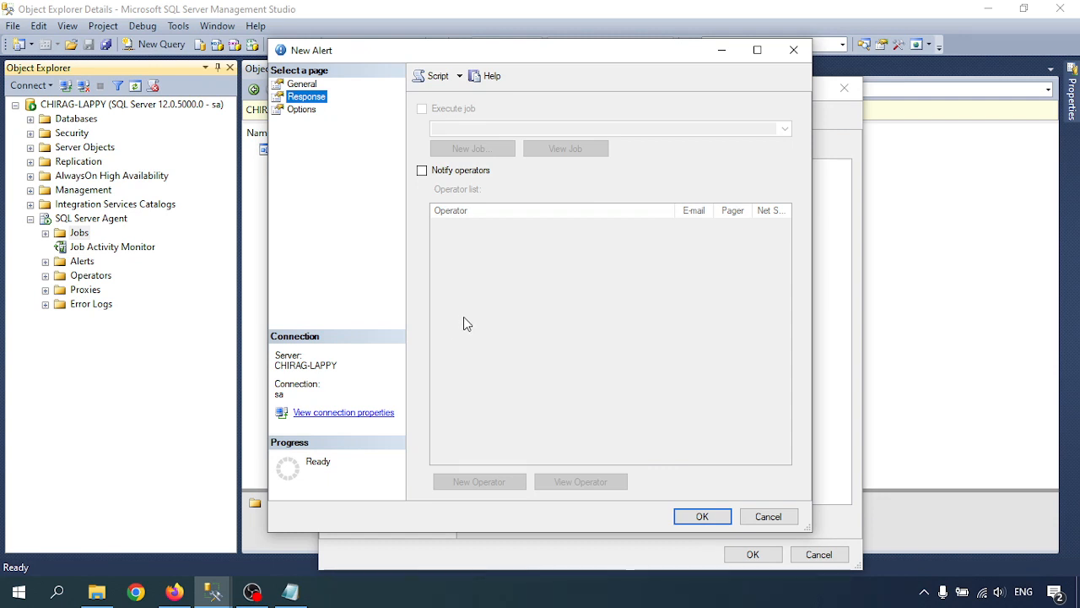
{"action": "left_click", "coordinate": [449, 170]}
{"action": "left_click", "coordinate": [449, 170]}
{"action": "left_click", "coordinate": [449, 171]}
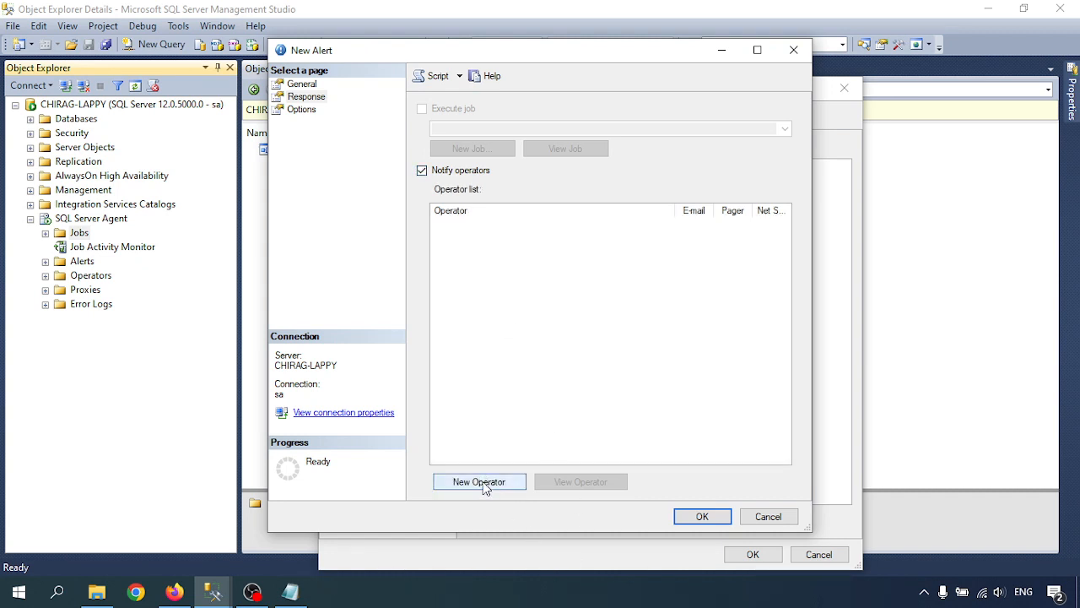
{"action": "left_click", "coordinate": [444, 171]}
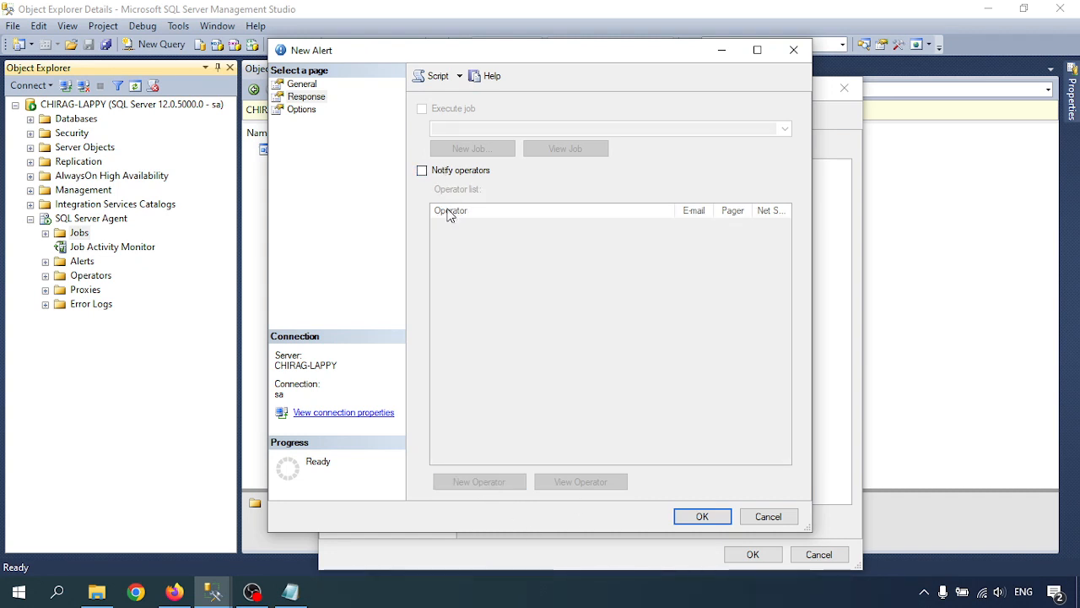
{"action": "left_click", "coordinate": [301, 111]}
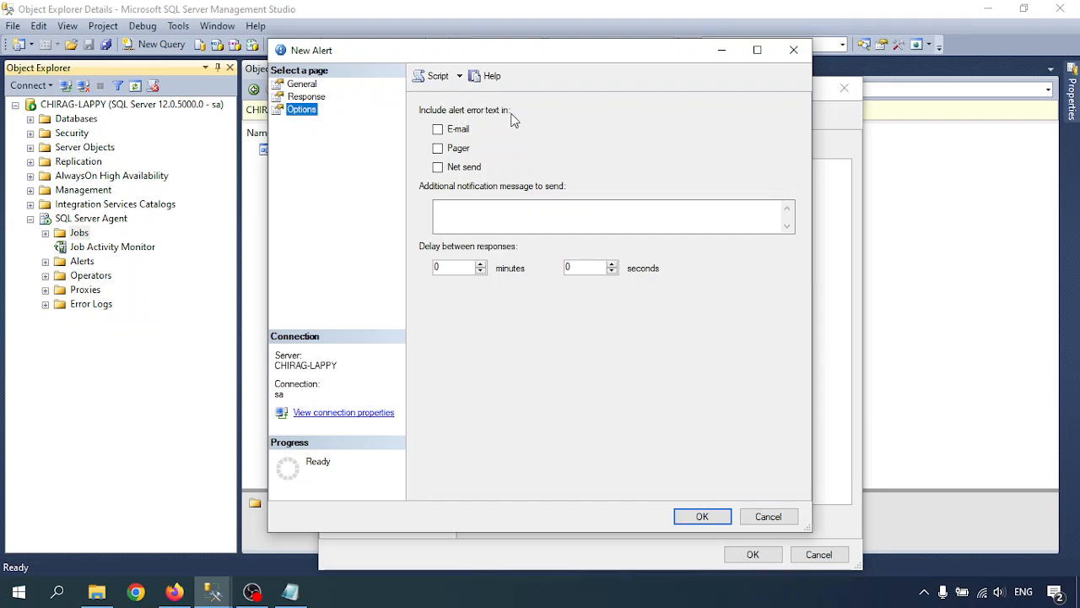
{"action": "left_click", "coordinate": [471, 211]}
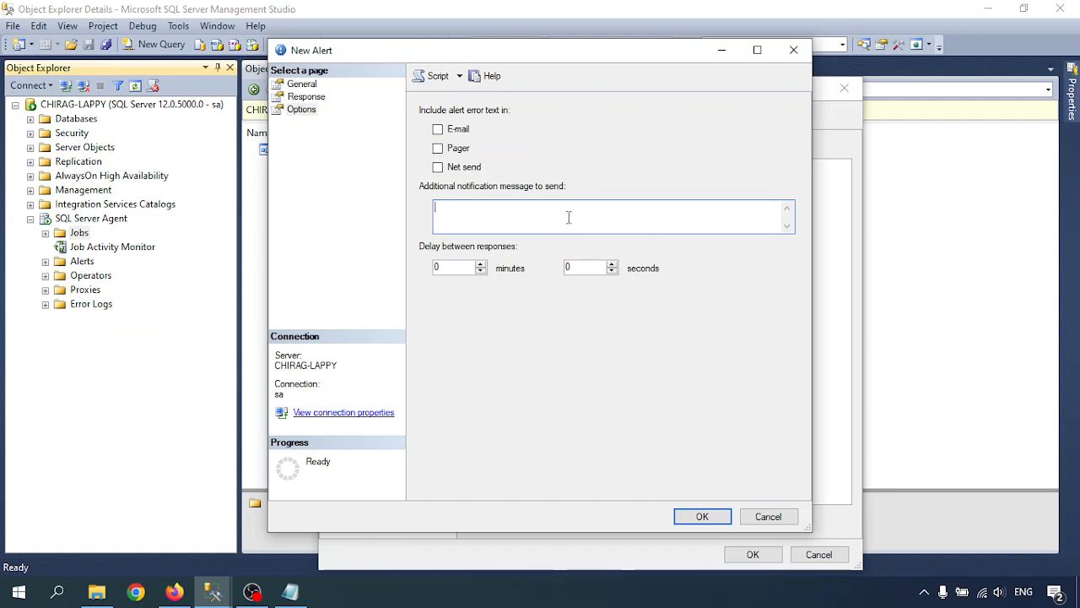
{"action": "left_click", "coordinate": [768, 517]}
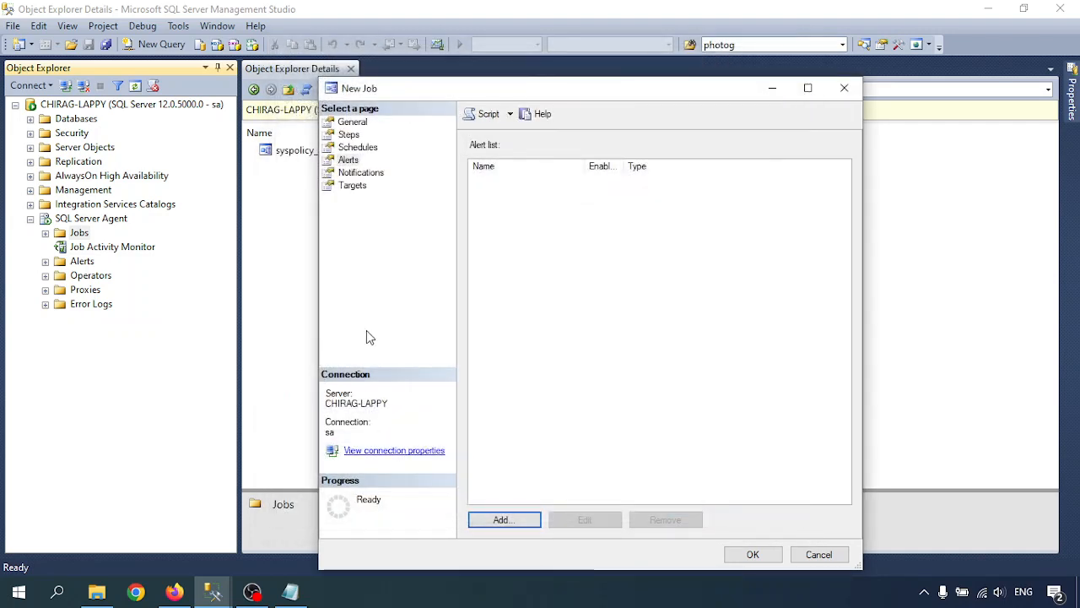
Enable the job's e-mail notification, review its operator and trigger condition choices, and disable it again
{"action": "left_click", "coordinate": [369, 174]}
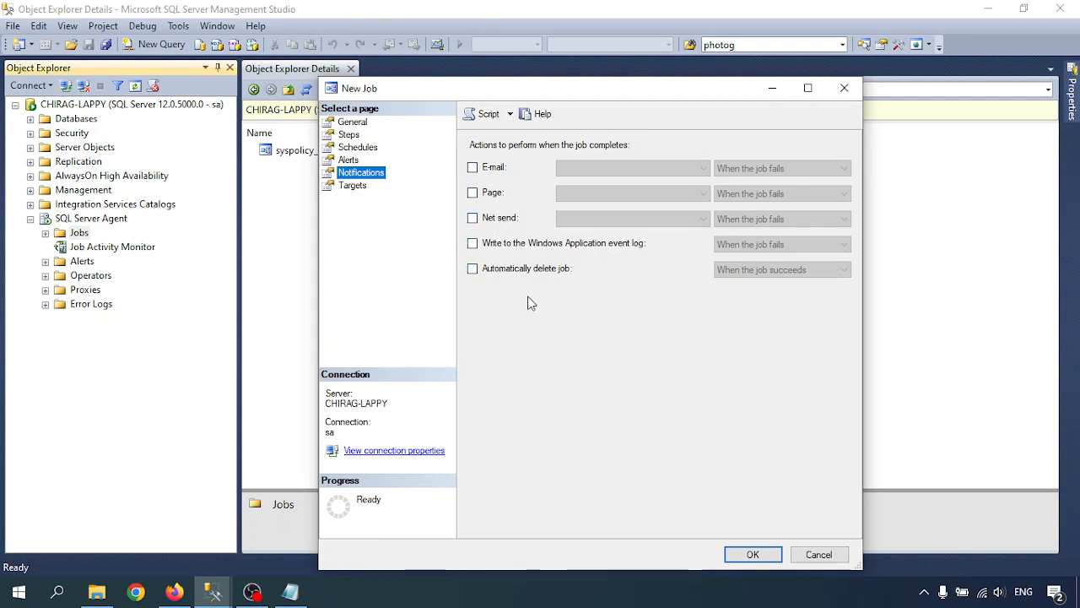
{"action": "left_click", "coordinate": [494, 171]}
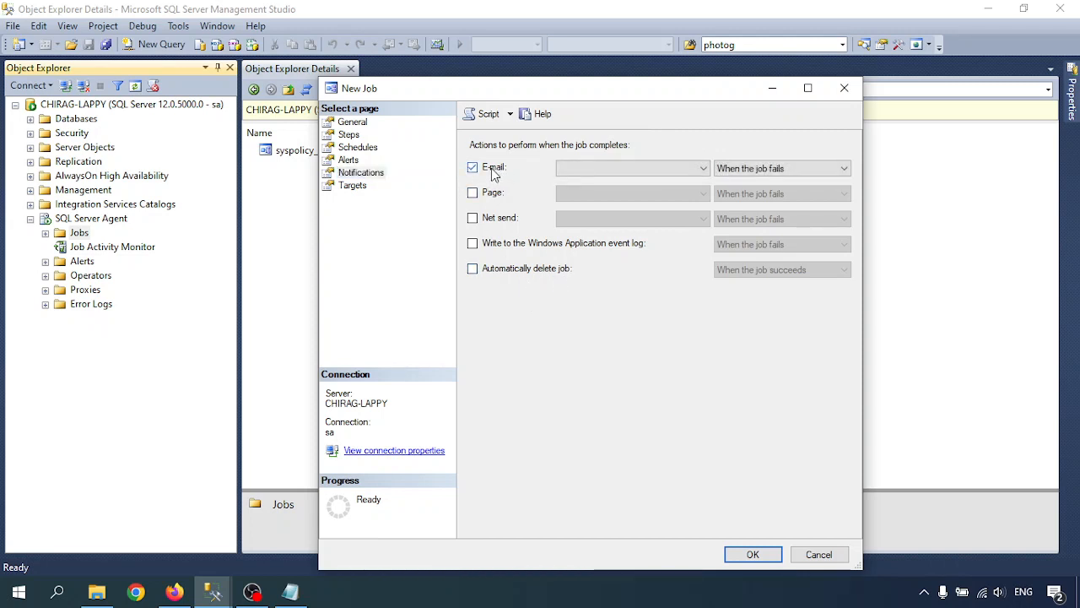
{"action": "left_click", "coordinate": [641, 167]}
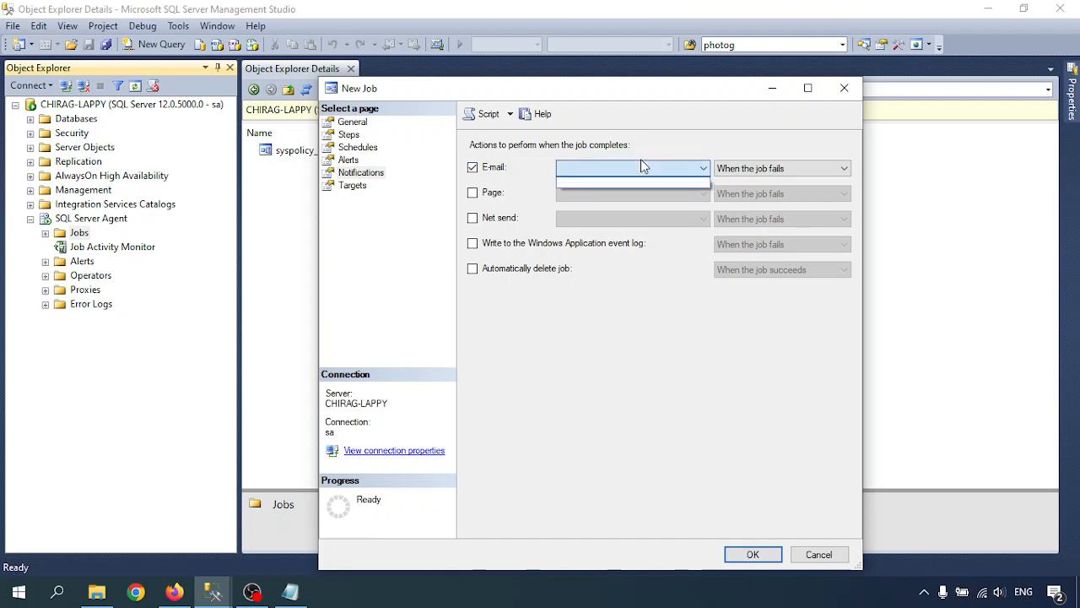
{"action": "left_click", "coordinate": [537, 169]}
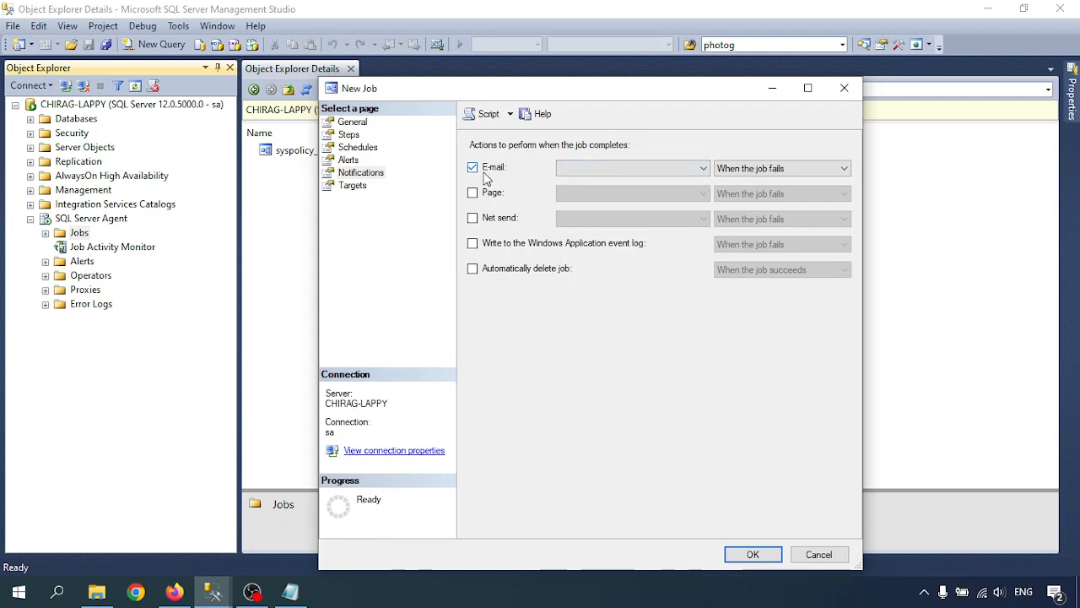
{"action": "left_click", "coordinate": [774, 169]}
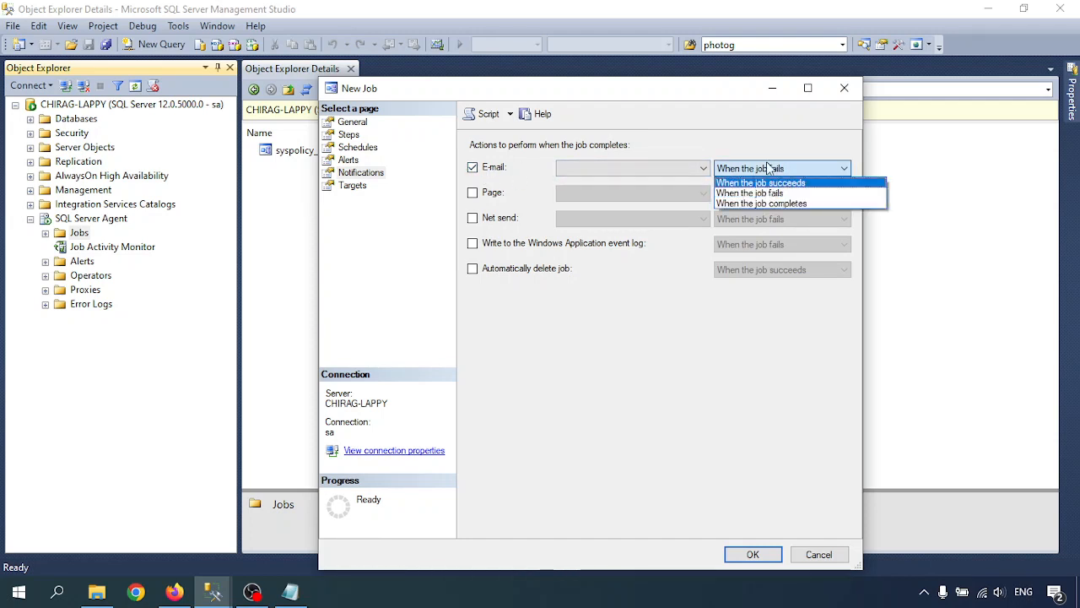
{"action": "left_click", "coordinate": [763, 152]}
{"action": "left_click", "coordinate": [760, 169]}
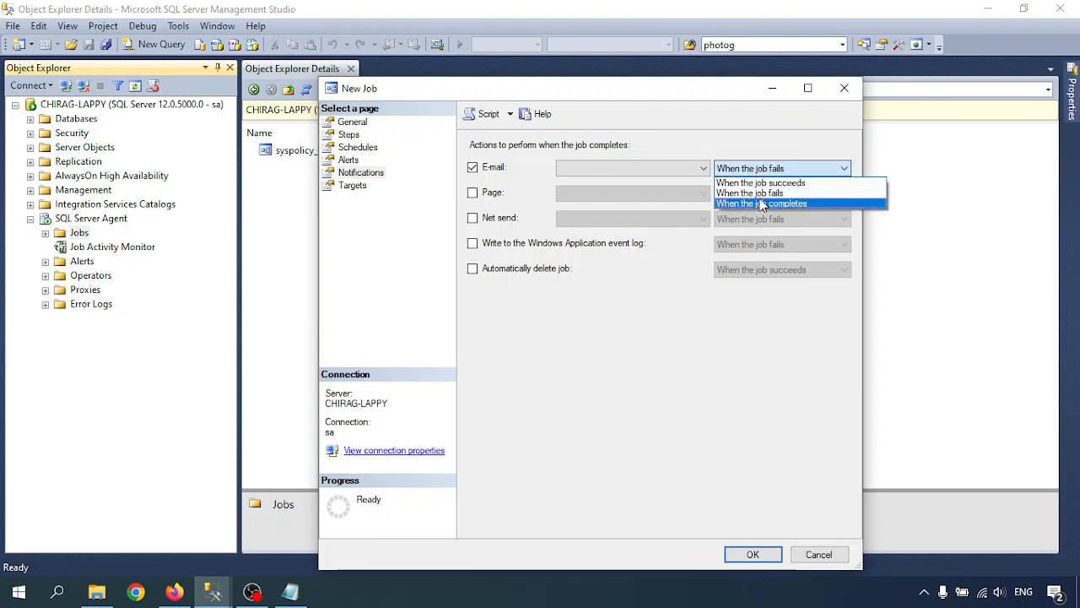
{"action": "left_click", "coordinate": [780, 147]}
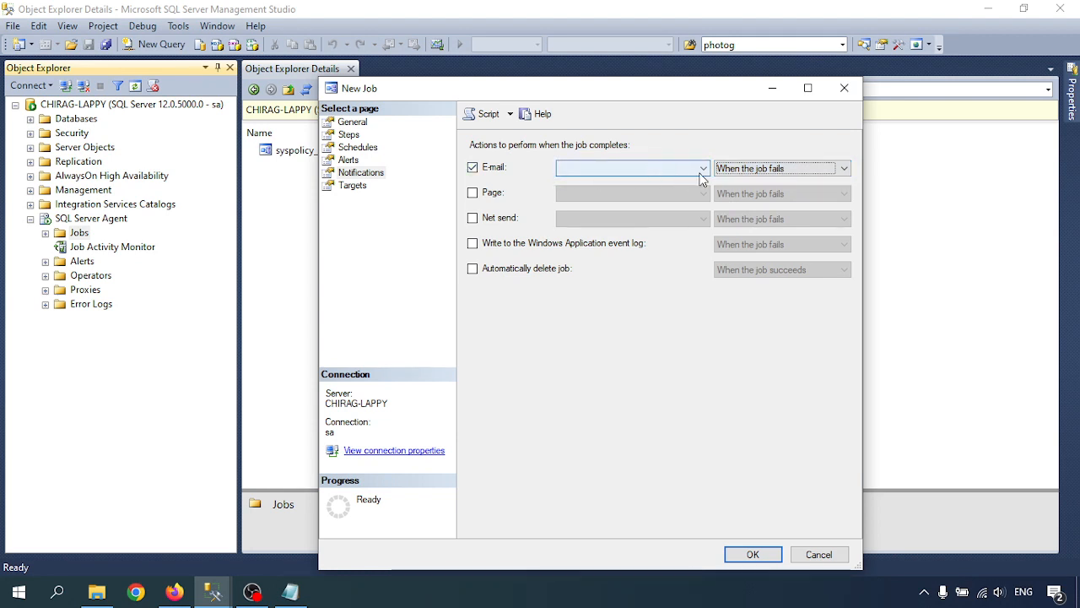
{"action": "left_click", "coordinate": [475, 169]}
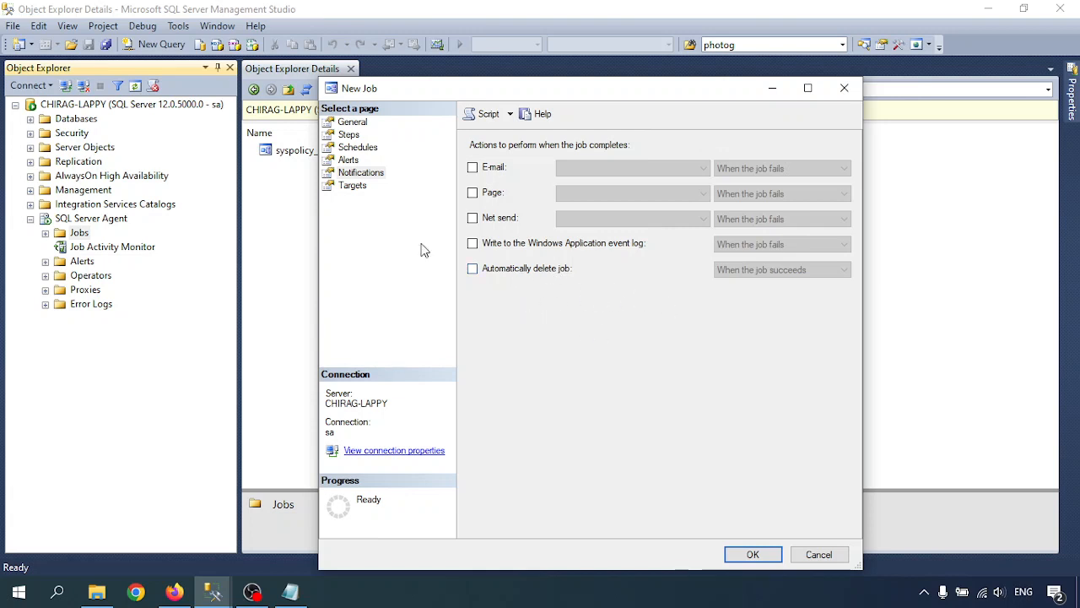
Check the job's target server and general settings, and create the DBlistDemo job
{"action": "left_click", "coordinate": [353, 186]}
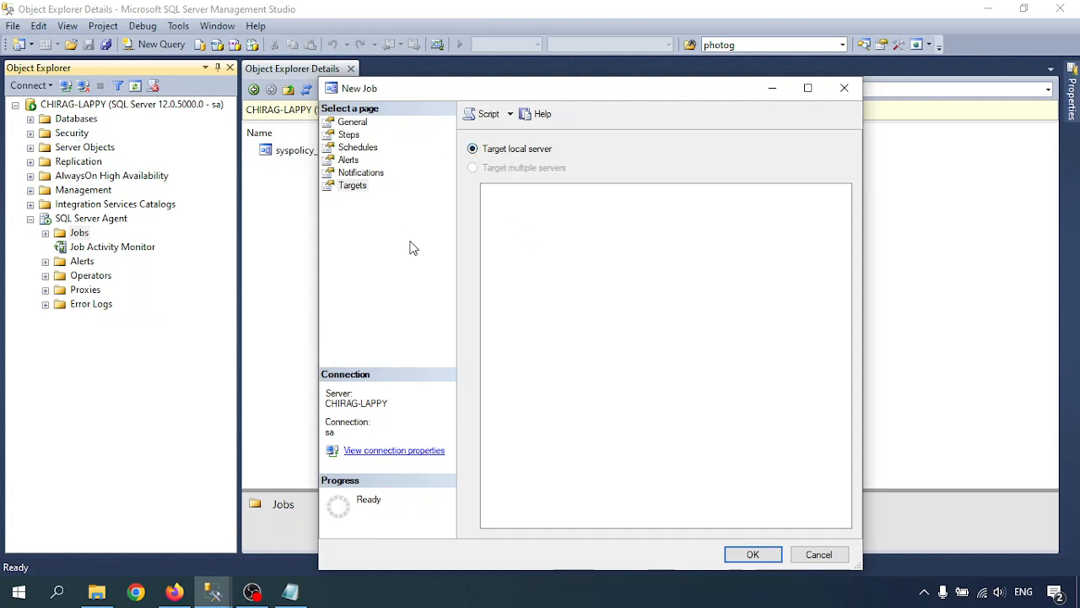
{"action": "left_click", "coordinate": [353, 123]}
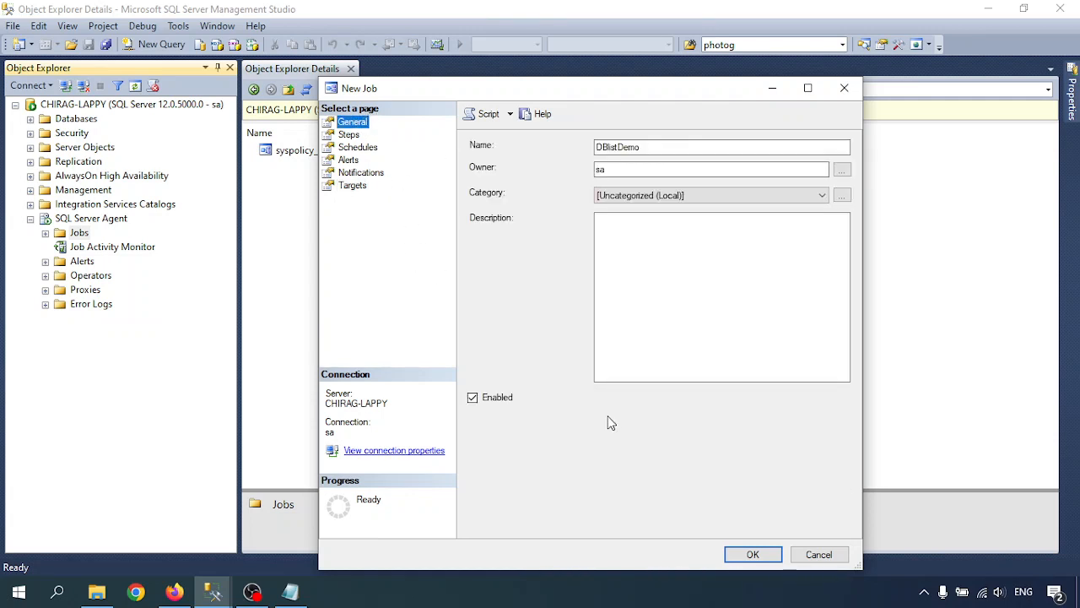
{"action": "left_click", "coordinate": [755, 556]}
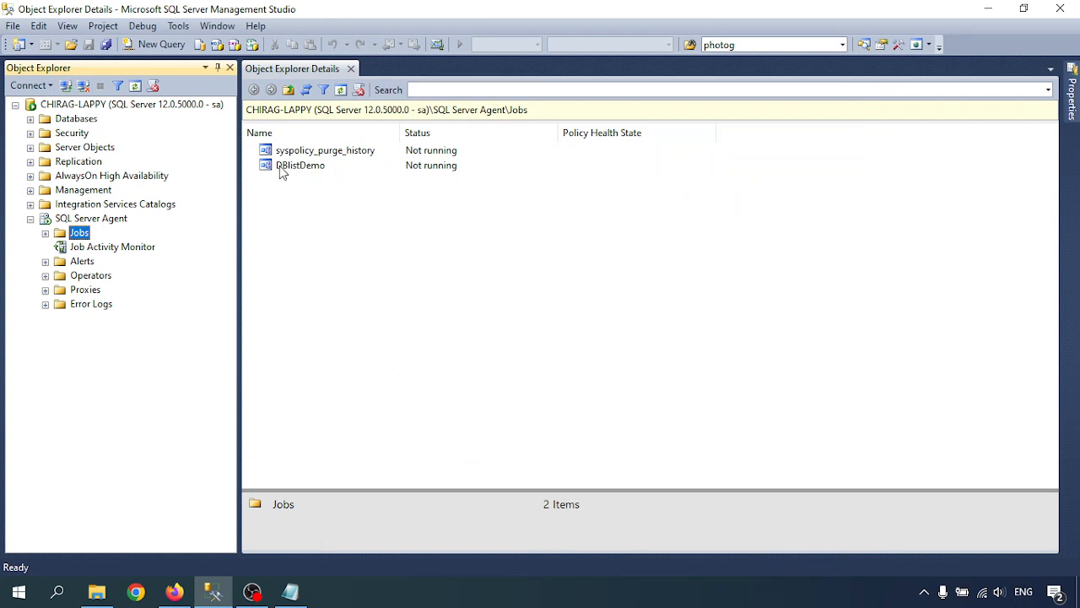
Locate the DBlistDemo job in the job list and expand the Jobs folder under SQL Server Agent
{"action": "left_click", "coordinate": [287, 169]}
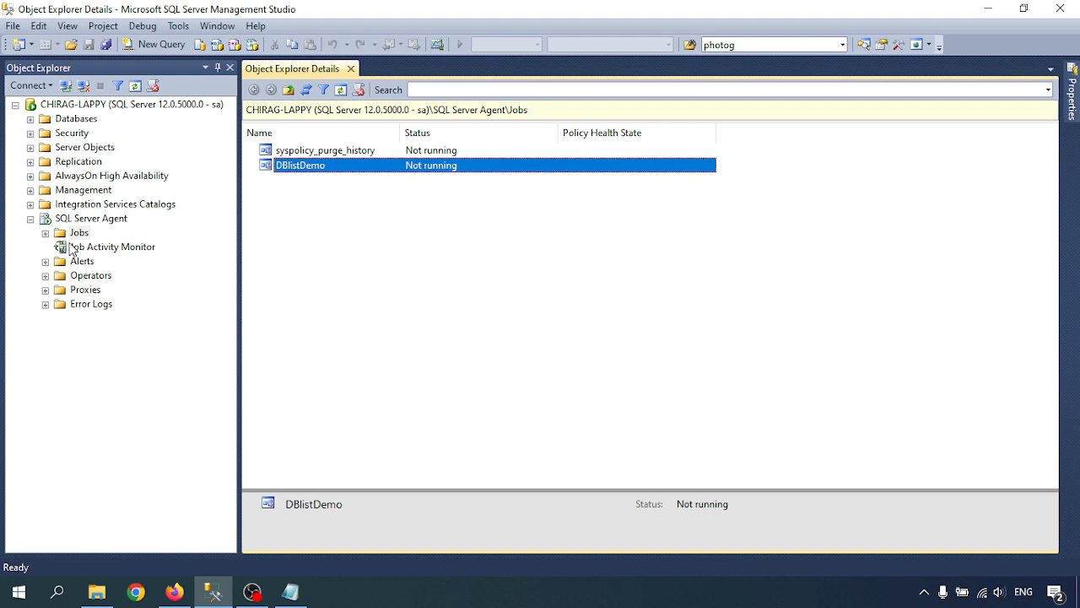
{"action": "left_click", "coordinate": [46, 233]}
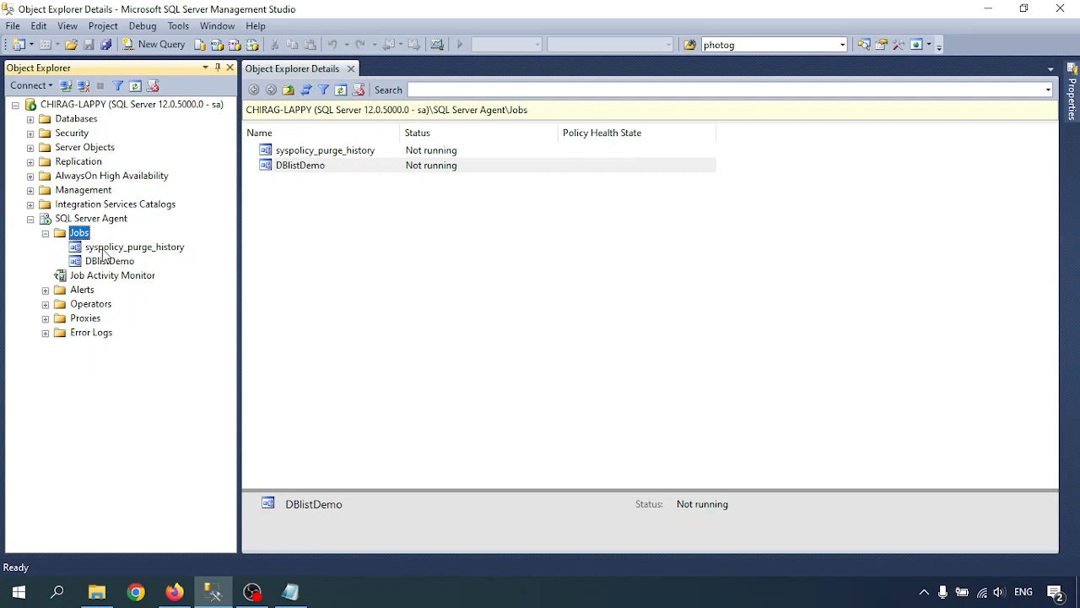
Start the DBlistDemo job from the job list and dismiss the start report
{"action": "right_click", "coordinate": [287, 167]}
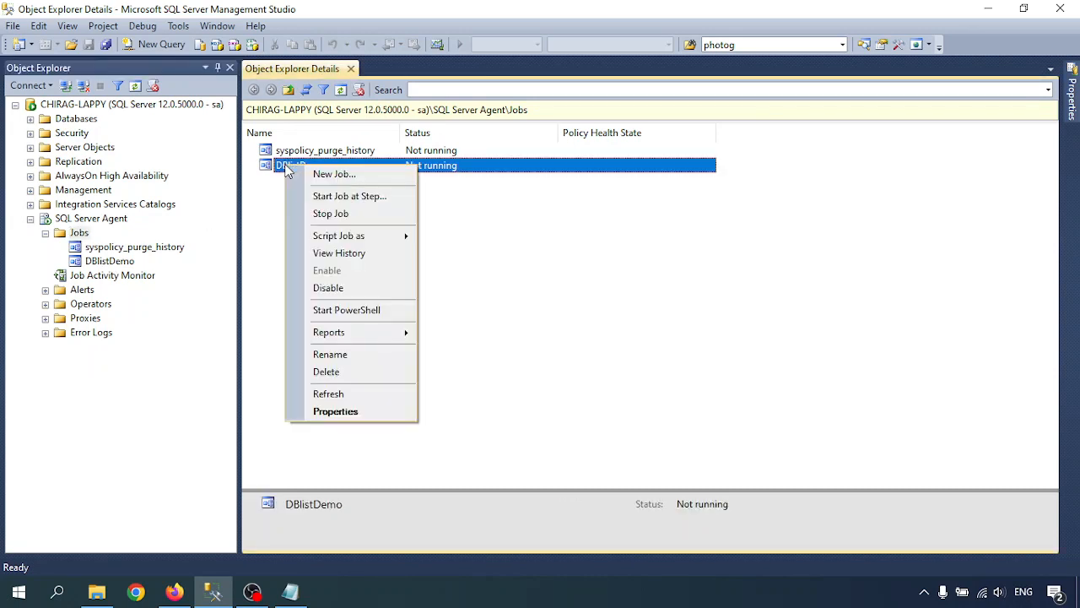
{"action": "left_click", "coordinate": [348, 197]}
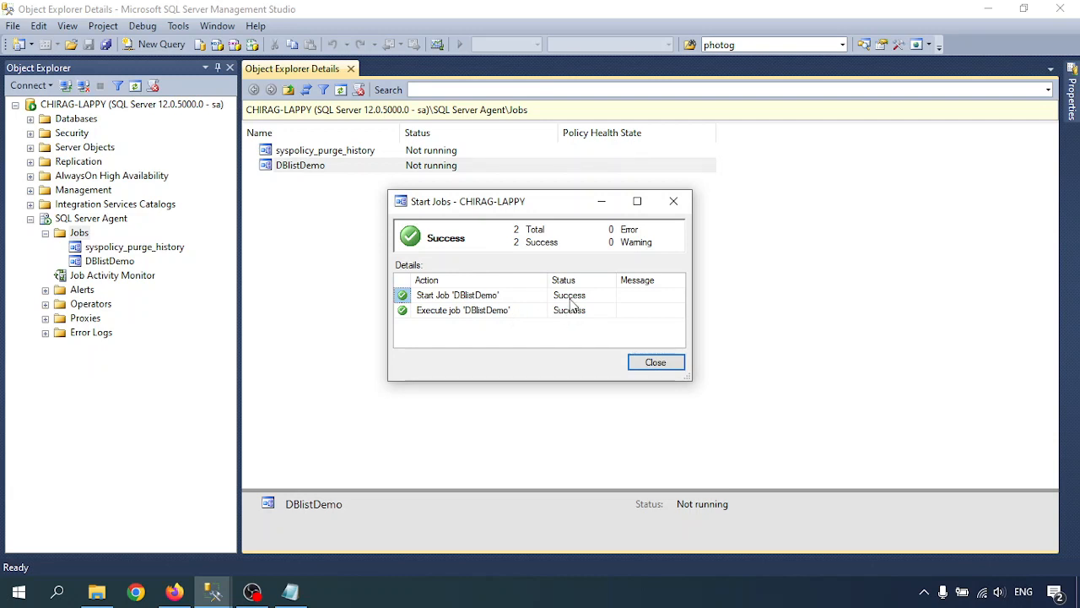
{"action": "left_click", "coordinate": [654, 363]}
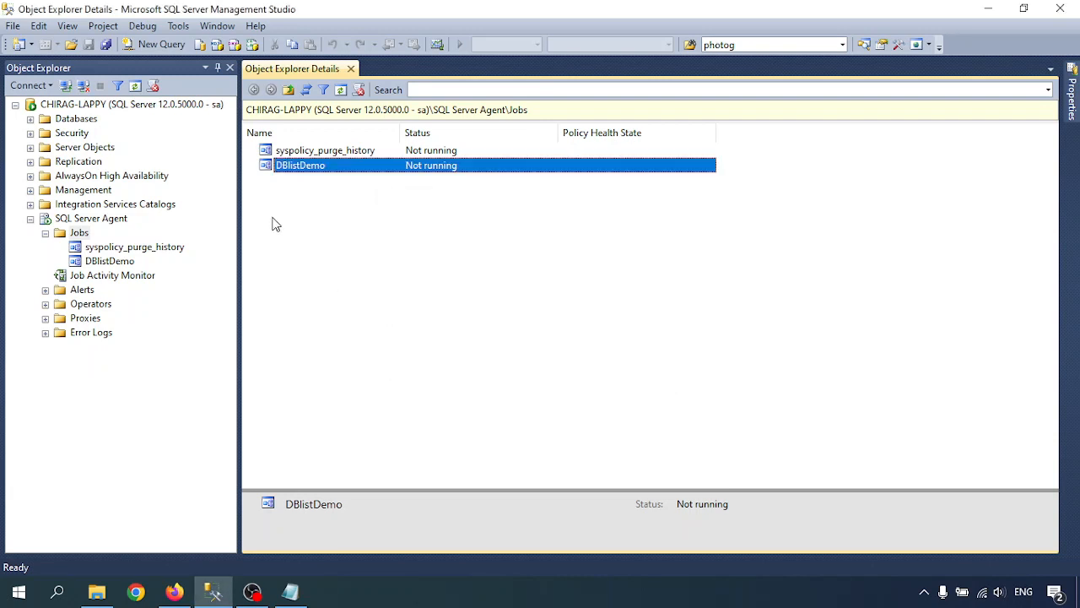
Copy the C:\Data\ folder path from the output file setting in the DBlistDemo job's DBlist step and close the step's properties
{"action": "right_click", "coordinate": [112, 264]}
{"action": "left_click", "coordinate": [160, 508]}
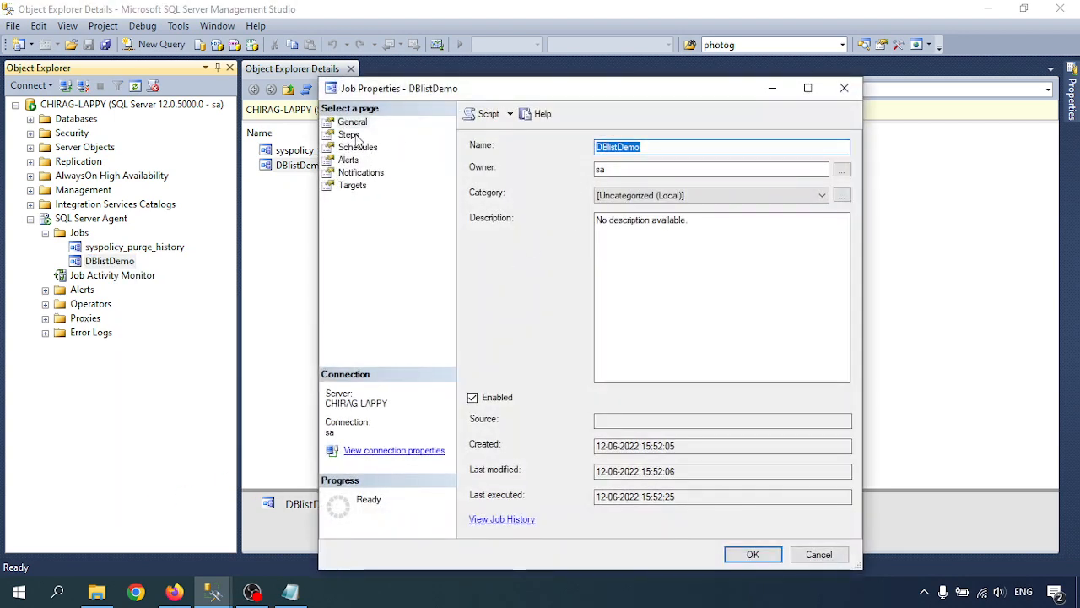
{"action": "left_click", "coordinate": [349, 135]}
{"action": "left_click", "coordinate": [572, 184]}
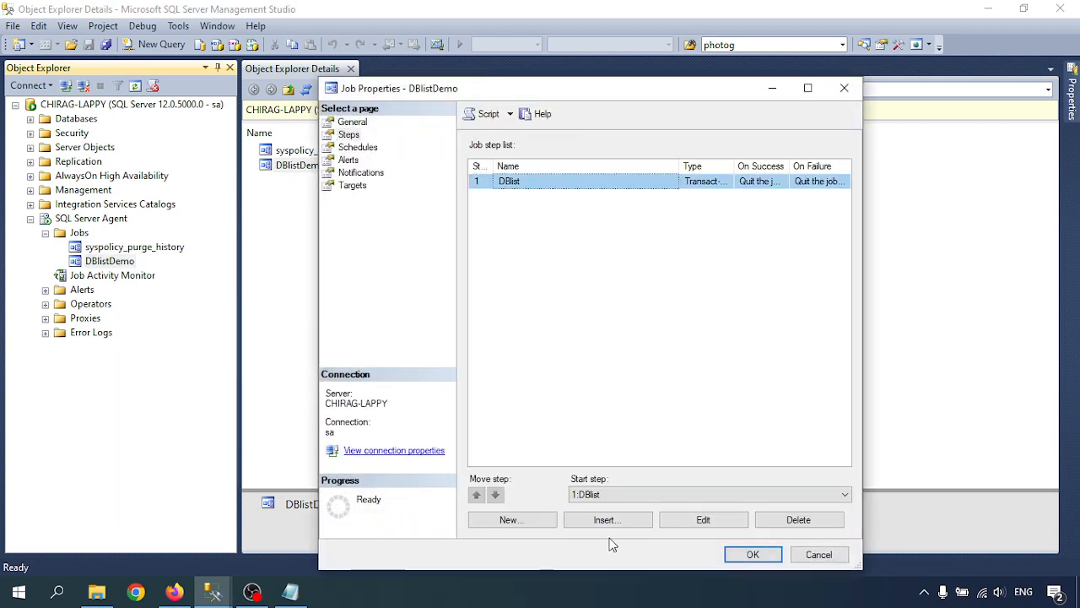
{"action": "left_click", "coordinate": [702, 519]}
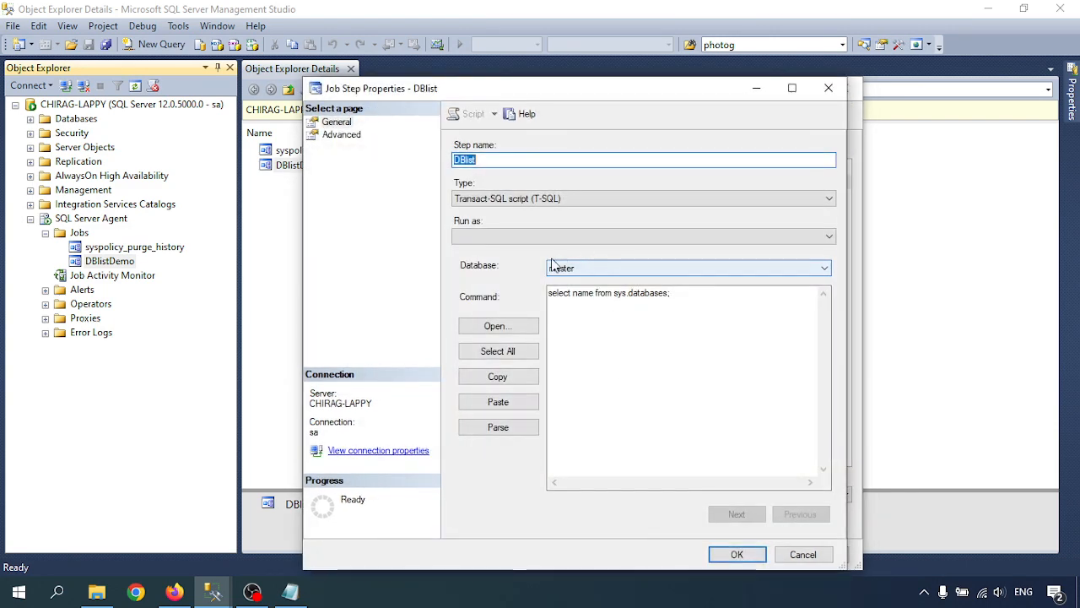
{"action": "left_click", "coordinate": [341, 134]}
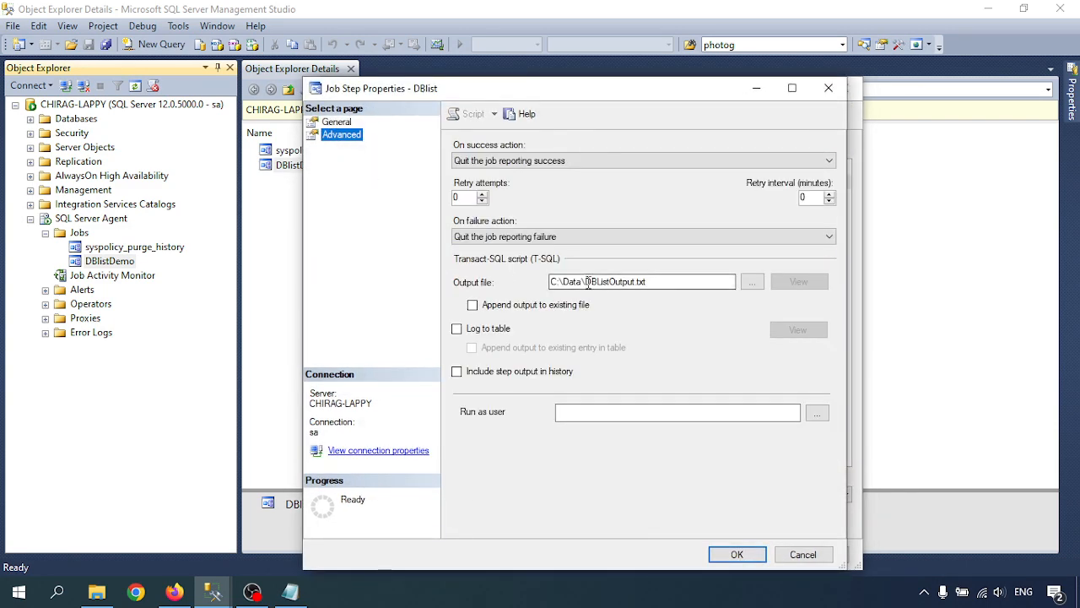
{"action": "left_click_drag", "start_coordinate": [586, 281], "coordinate": [340, 275]}
{"action": "key", "text": "ctrl+c"}
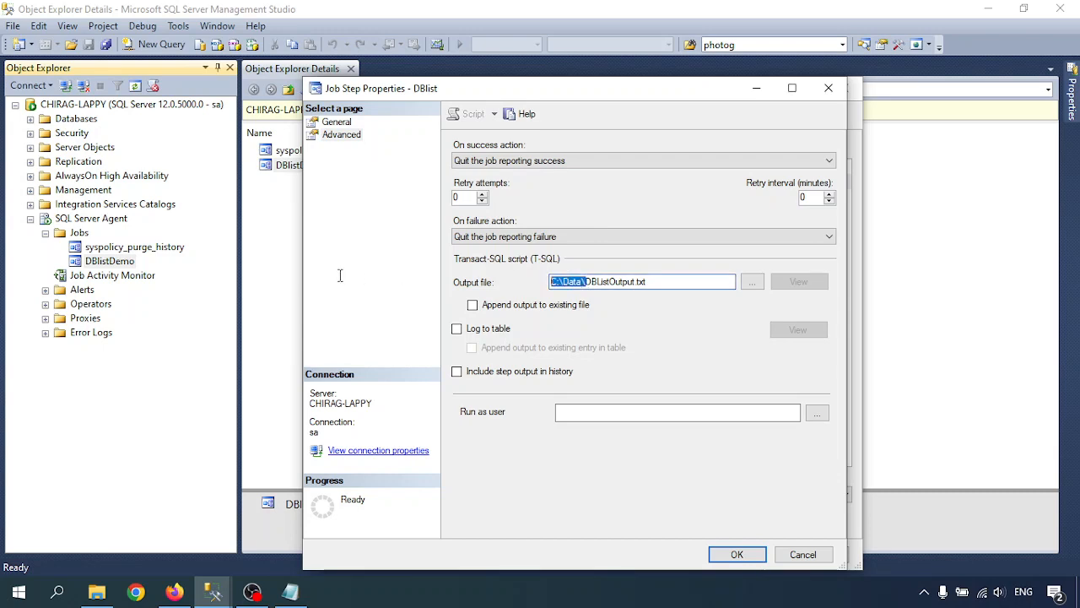
{"action": "left_click", "coordinate": [779, 562]}
Open the C:\Data\ folder in File Explorer and hide its Date modified column
{"action": "key", "text": "super+r"}
{"action": "key", "text": "ctrl+v"}
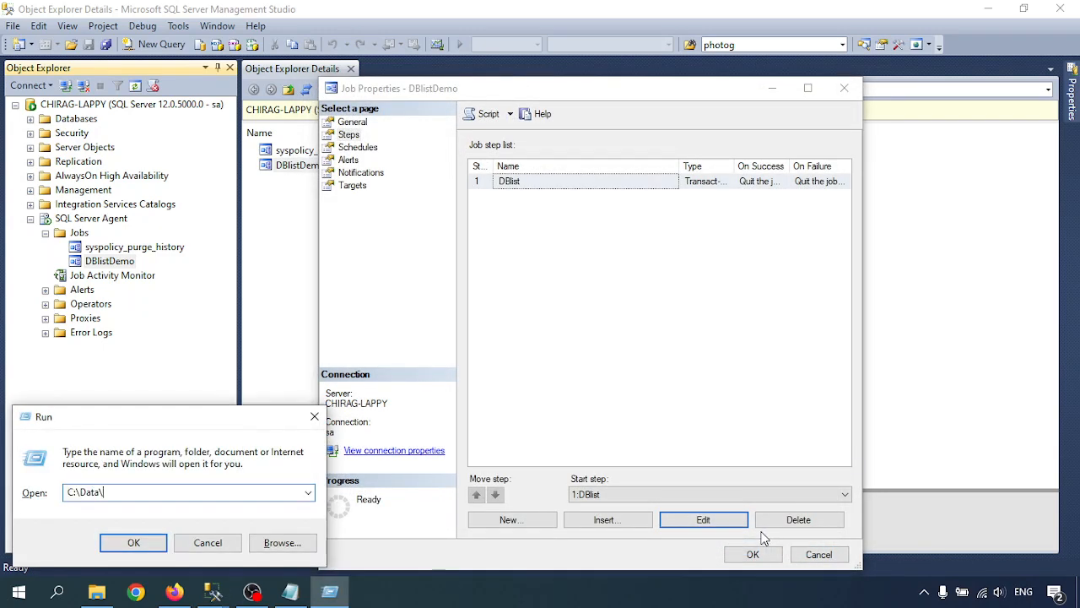
{"action": "key", "text": "Return"}
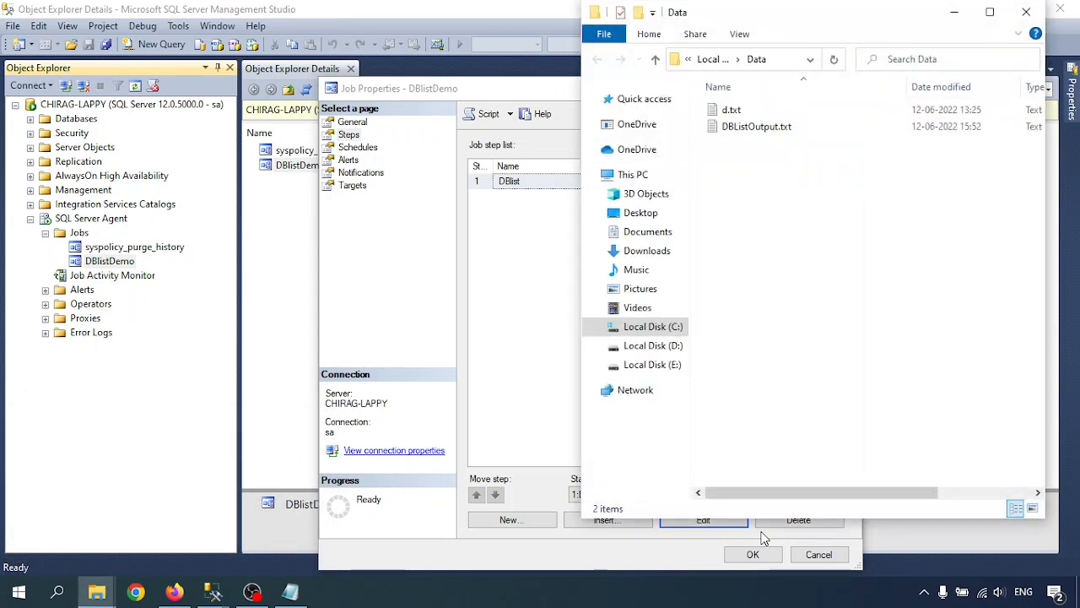
{"action": "right_click", "coordinate": [957, 87]}
{"action": "left_click", "coordinate": [971, 153]}
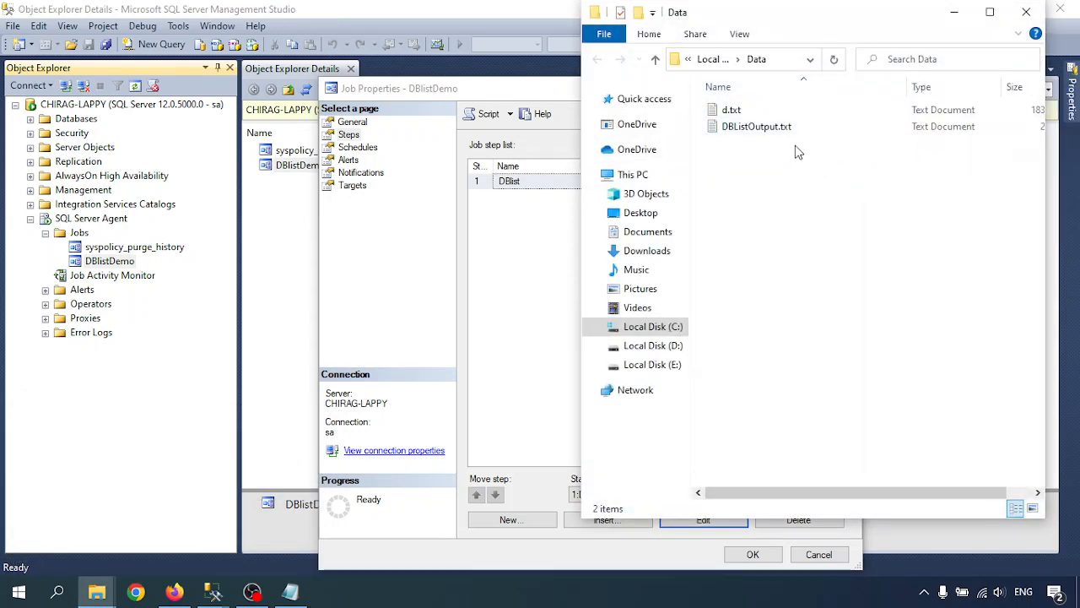
Open DBListOutput.txt from the Data folder in a maximized Notepad window
{"action": "left_click", "coordinate": [751, 135]}
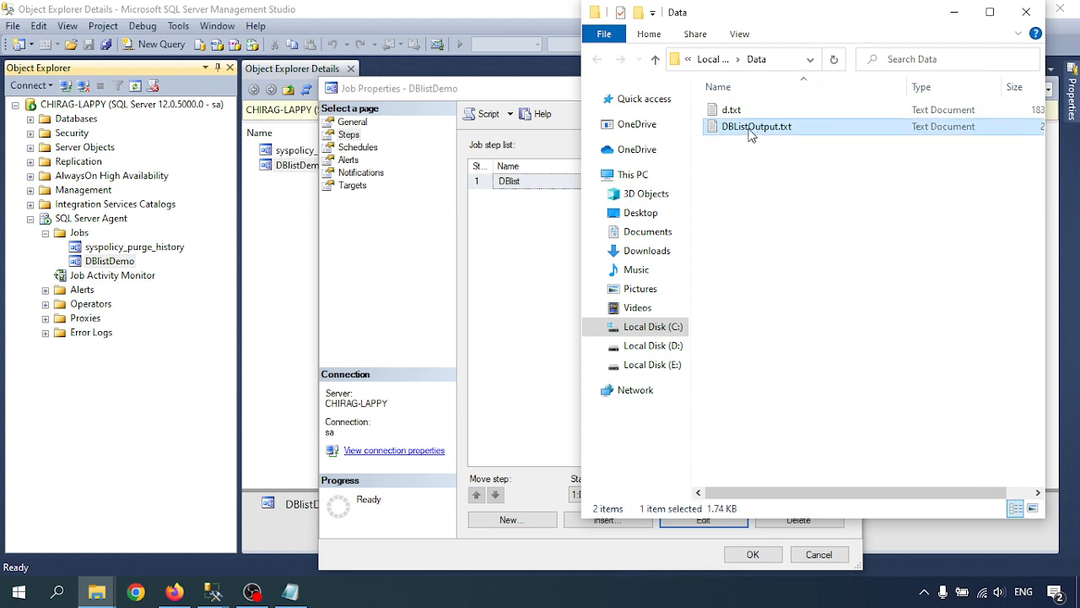
{"action": "double_click", "coordinate": [750, 127]}
{"action": "right_click", "coordinate": [750, 126]}
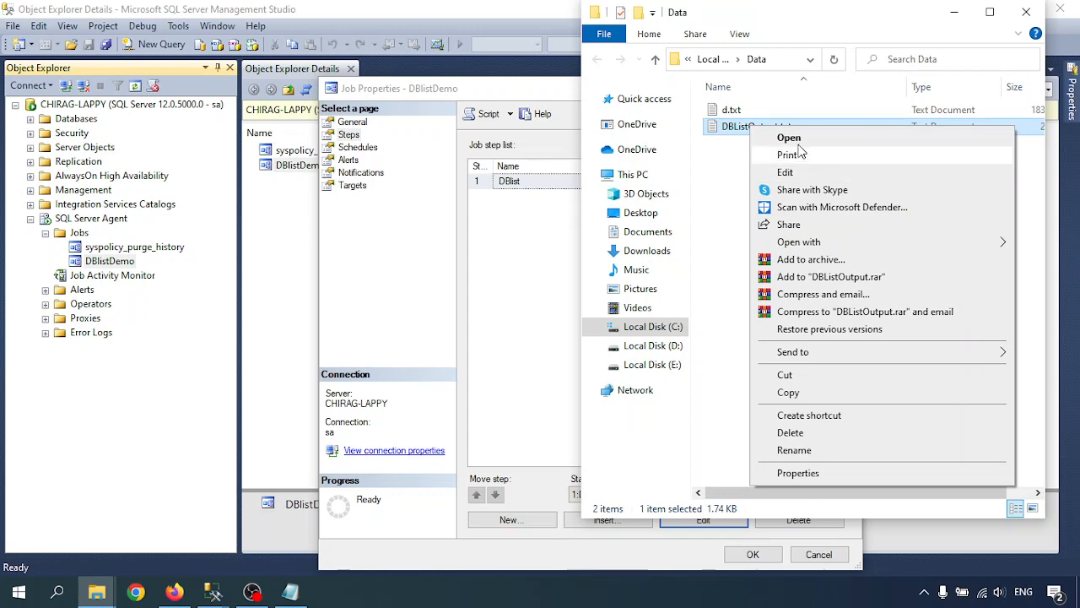
{"action": "left_click", "coordinate": [789, 137]}
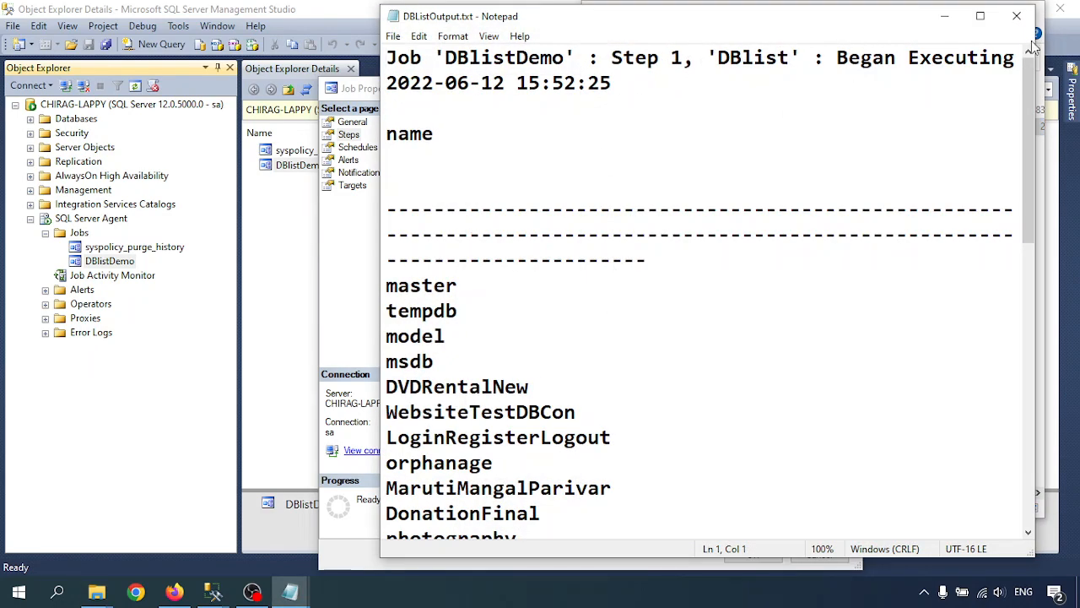
{"action": "left_click", "coordinate": [979, 15]}
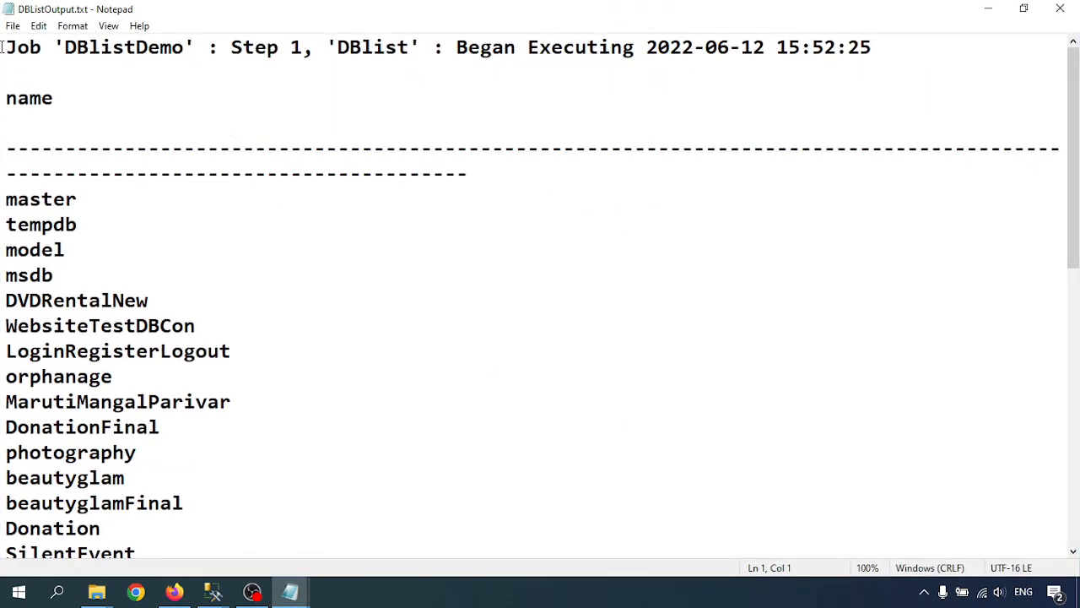
Review the job output file's execution header, database name list and closing row count line
{"action": "left_click_drag", "start_coordinate": [3, 47], "coordinate": [1014, 54]}
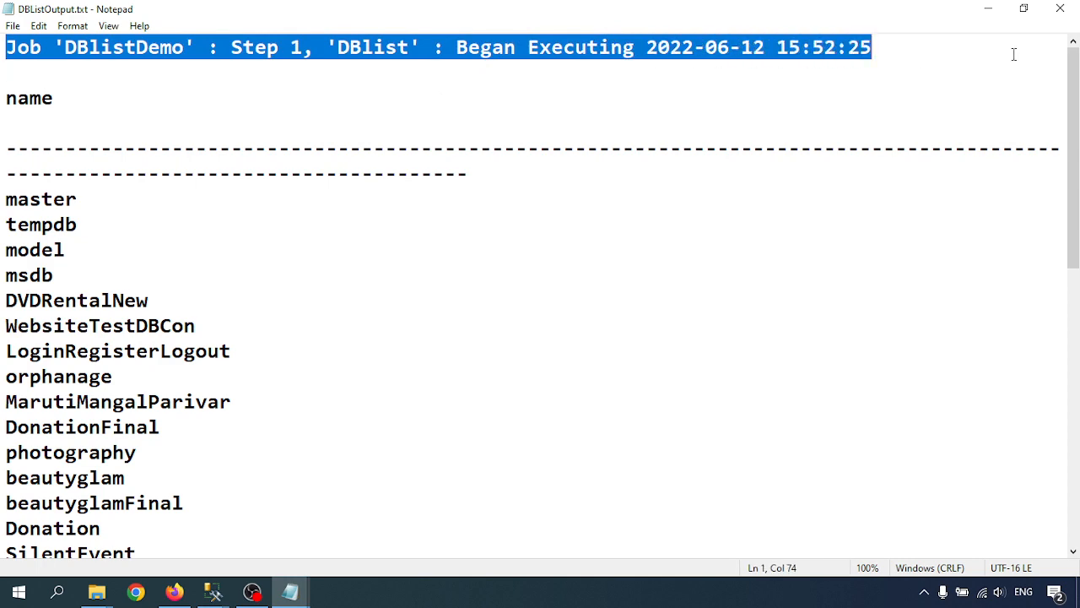
{"action": "left_click", "coordinate": [155, 114]}
{"action": "scroll", "coordinate": [166, 289], "scroll_direction": "down", "scroll_amount": 9}
{"action": "scroll", "coordinate": [123, 224], "scroll_direction": "up", "scroll_amount": 3}
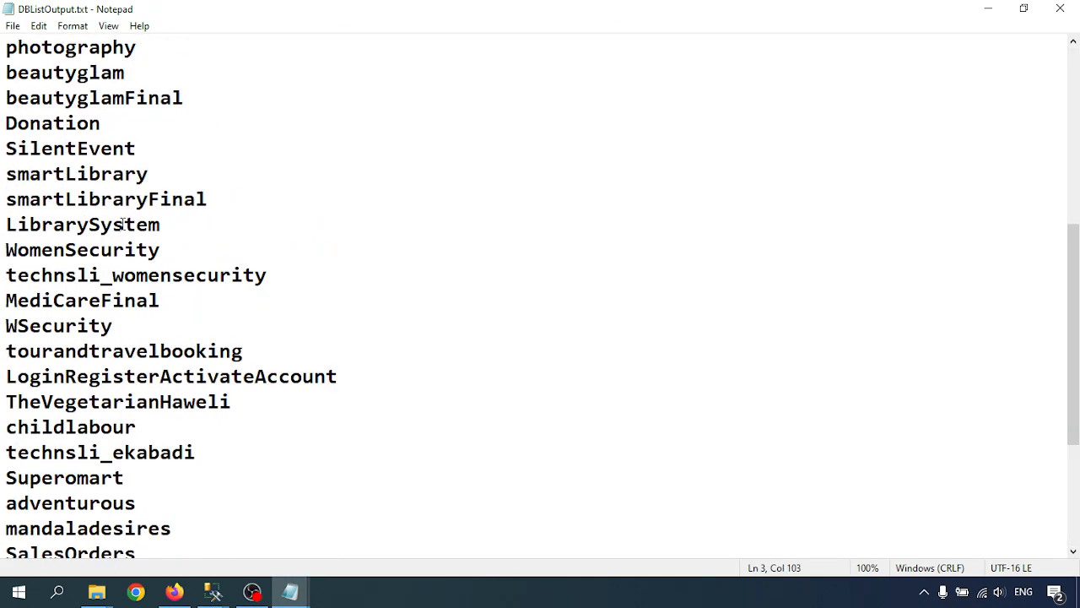
{"action": "scroll", "coordinate": [123, 224], "scroll_direction": "down", "scroll_amount": 3}
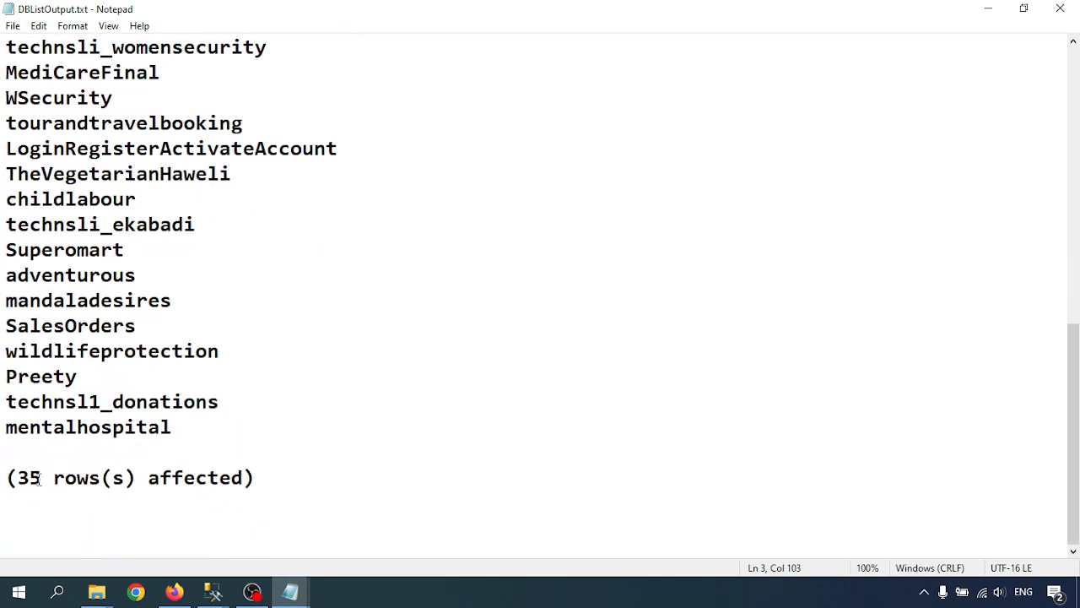
{"action": "left_click_drag", "start_coordinate": [22, 475], "coordinate": [235, 477]}
{"action": "scroll", "coordinate": [274, 470], "scroll_direction": "up", "scroll_amount": 5}
{"action": "scroll", "coordinate": [275, 470], "scroll_direction": "up", "scroll_amount": 4}
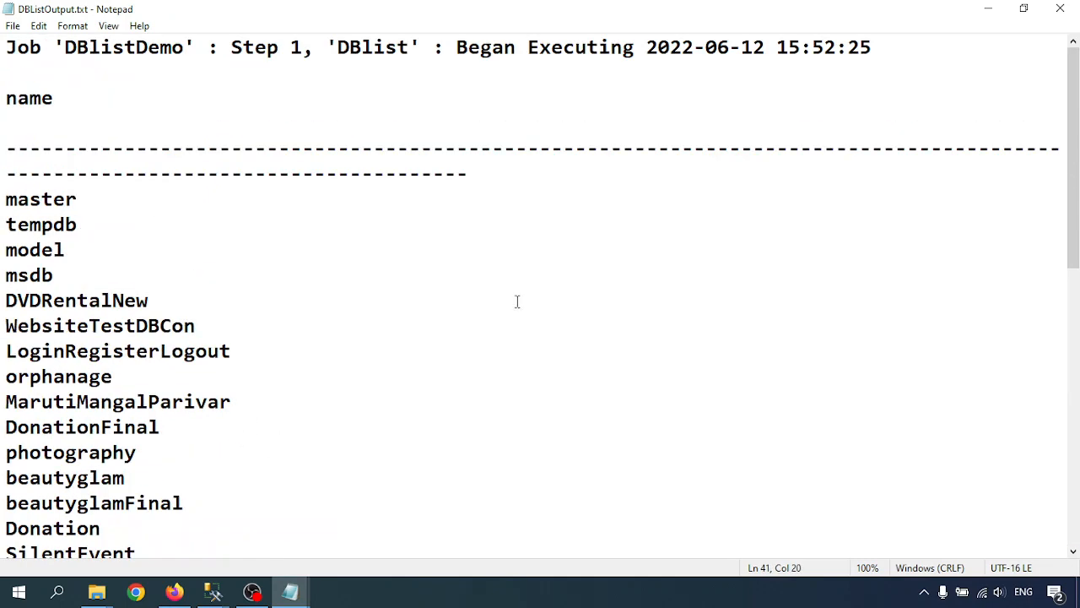
Close the output file, the Data folder and the DBlistDemo job properties
{"action": "left_click", "coordinate": [1055, 8]}
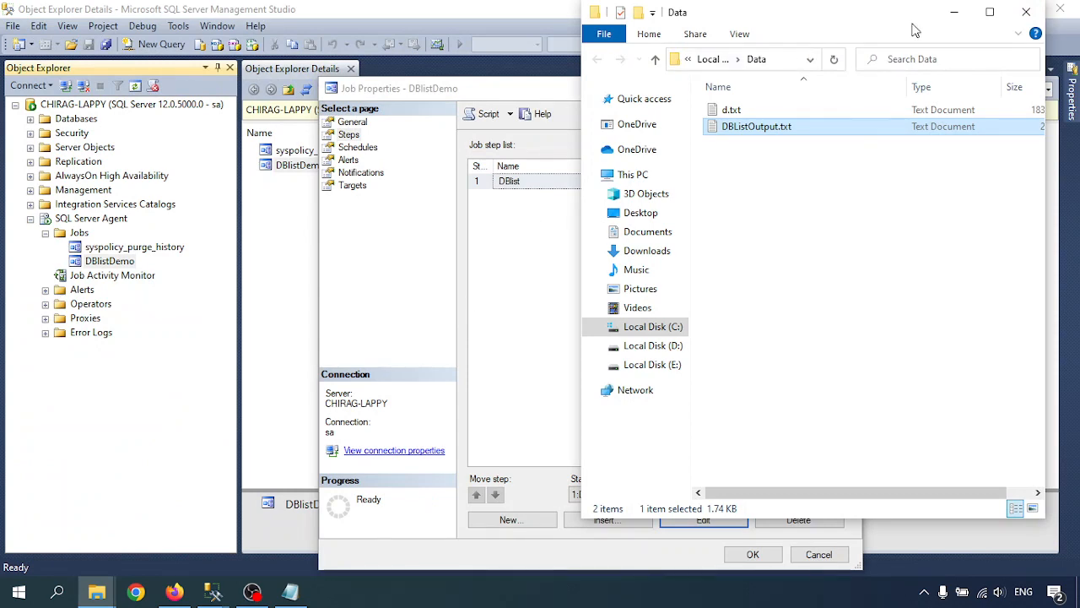
{"action": "left_click", "coordinate": [1028, 12]}
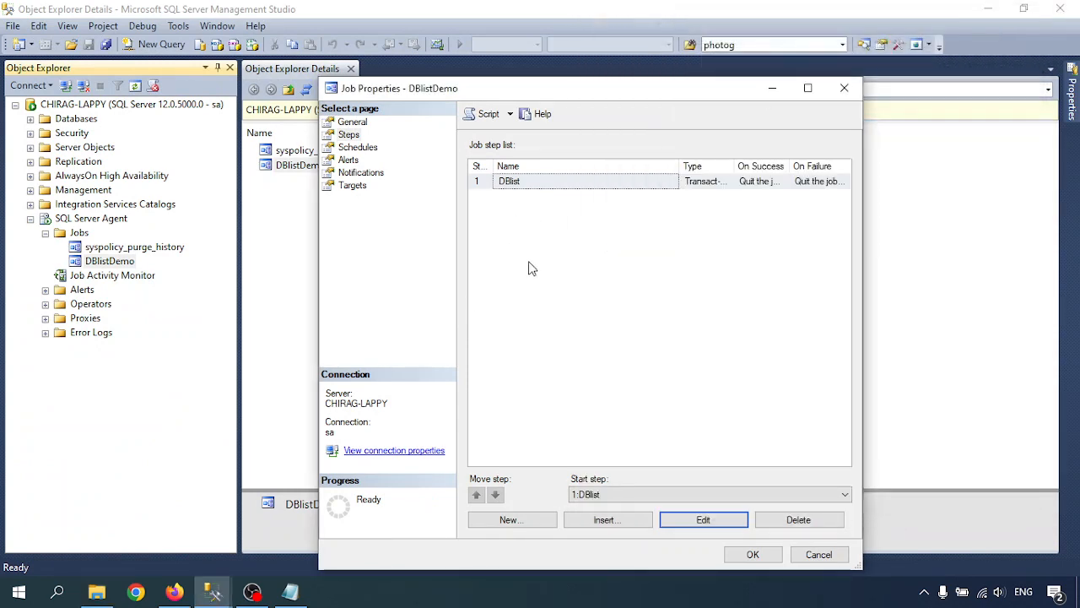
{"action": "left_click", "coordinate": [845, 88]}
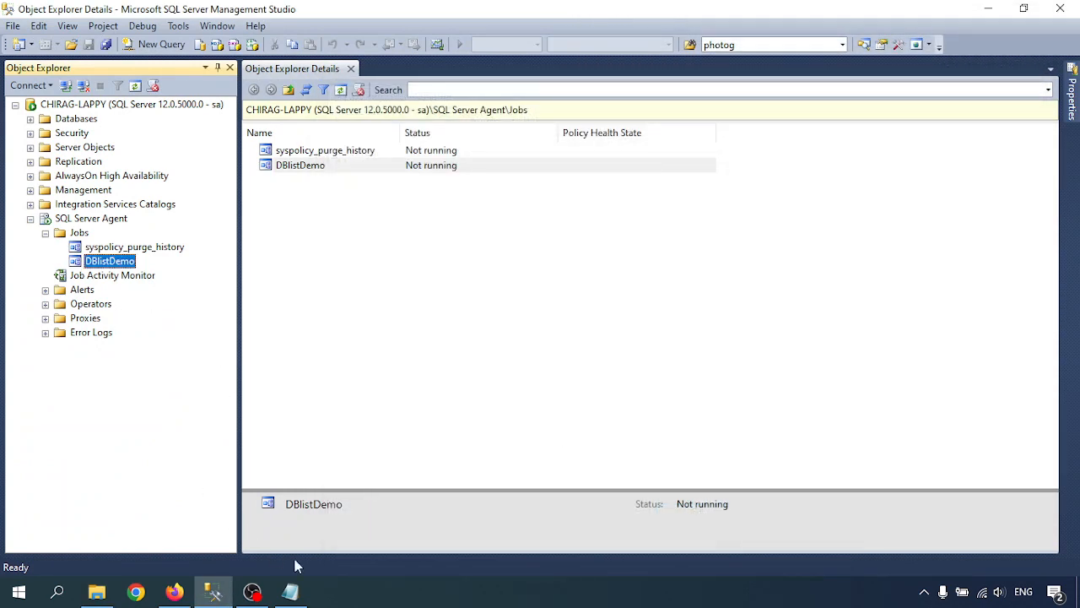
Switch to the tutorial notes in Notepad and review the two job creation methods, the Management Studio GUI and the T-SQL script
{"action": "left_click", "coordinate": [290, 592]}
{"action": "left_click", "coordinate": [115, 252]}
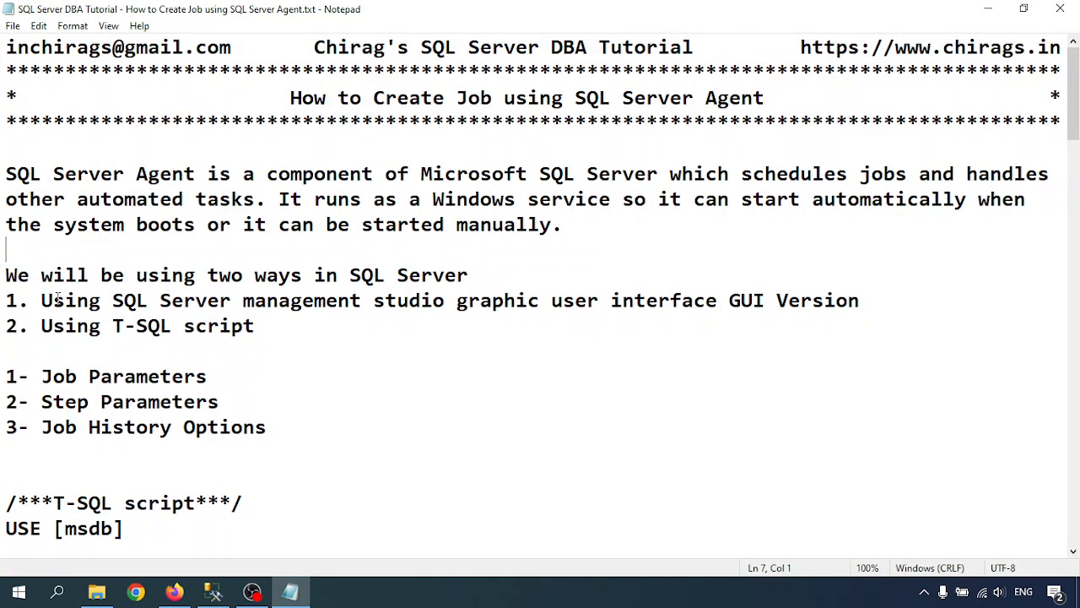
{"action": "left_click_drag", "start_coordinate": [117, 297], "coordinate": [765, 302]}
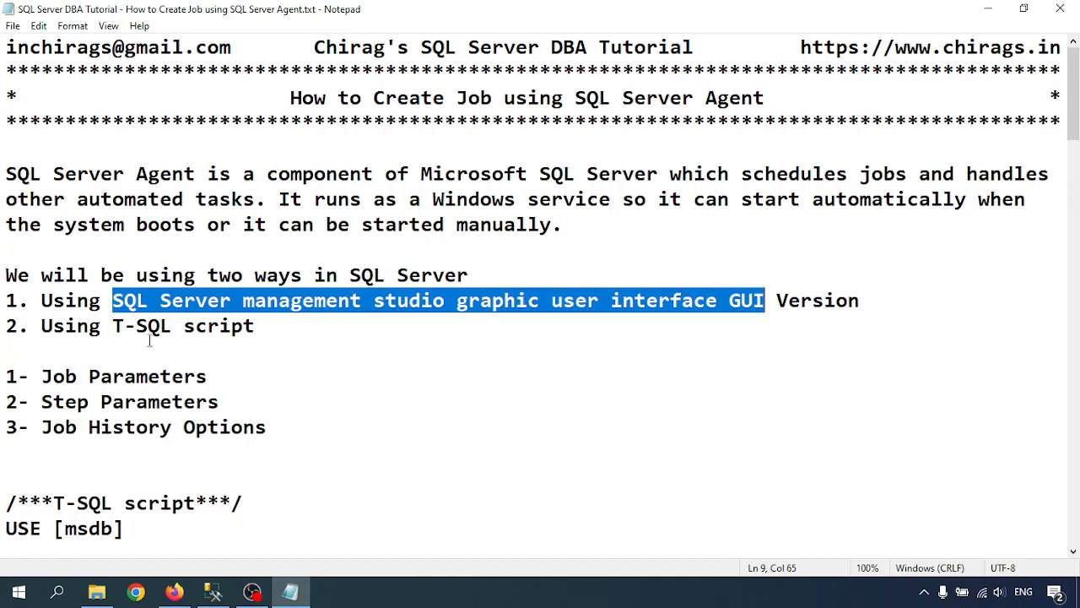
{"action": "left_click_drag", "start_coordinate": [125, 326], "coordinate": [233, 327]}
{"action": "left_click", "coordinate": [221, 402]}
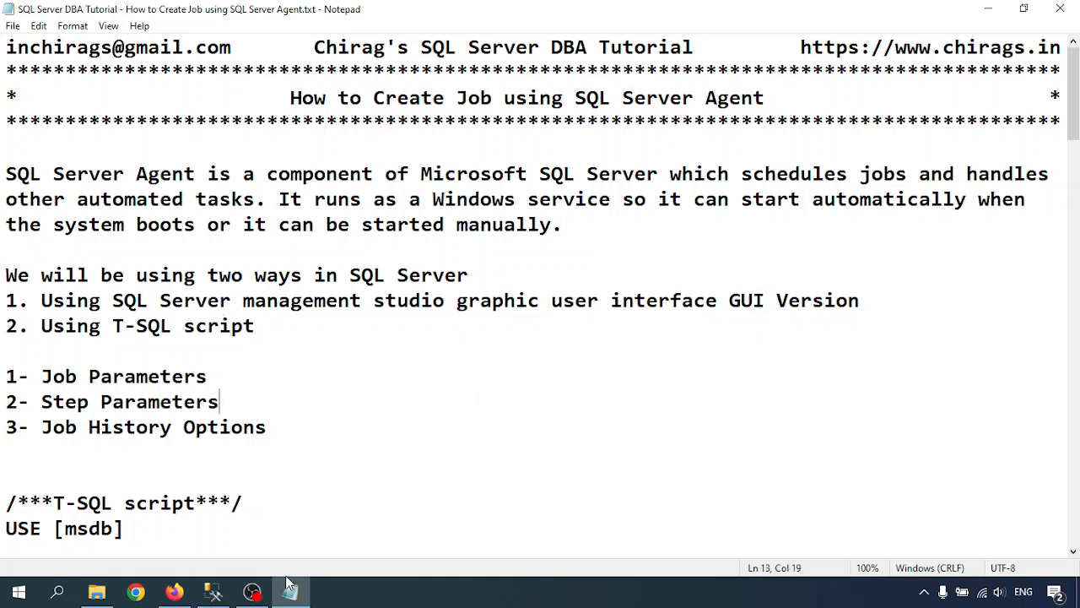
Return to SQL Server Management Studio and delete the DBlistDemo job
{"action": "left_click", "coordinate": [213, 592]}
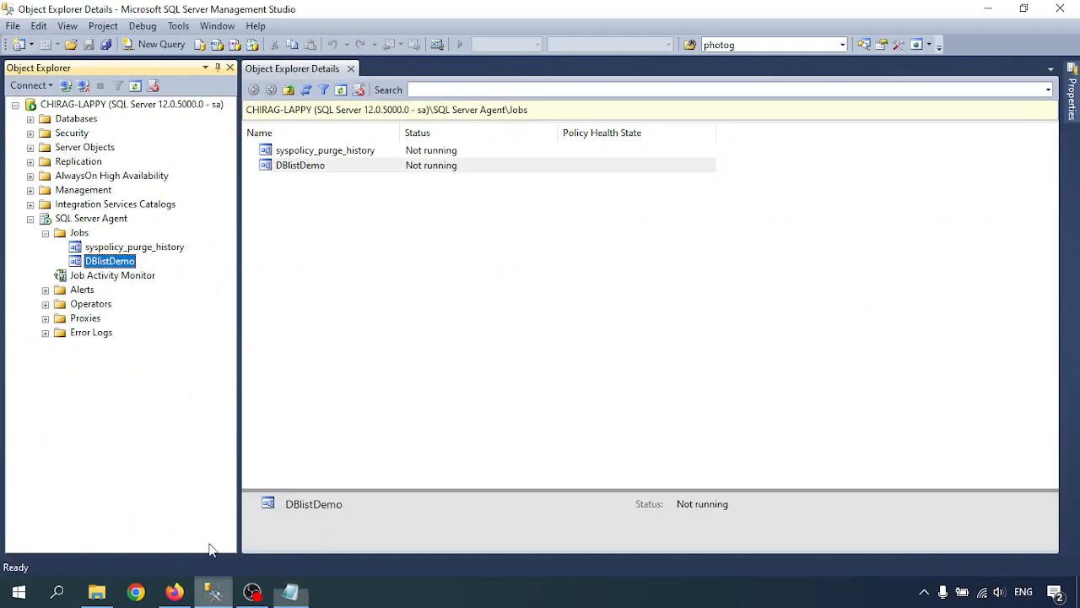
{"action": "right_click", "coordinate": [112, 261]}
{"action": "left_click", "coordinate": [145, 466]}
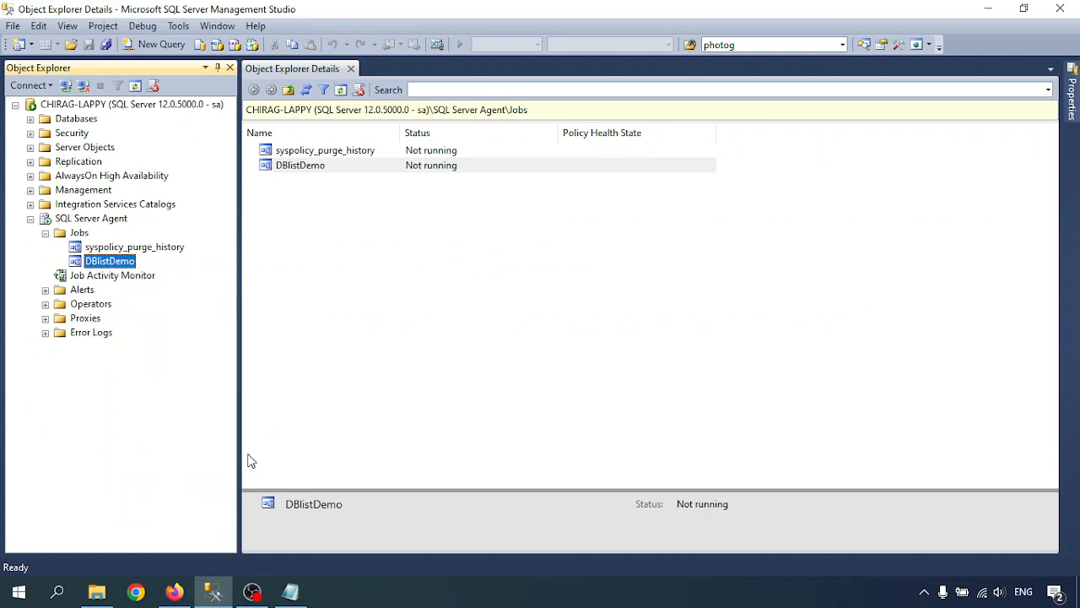
{"action": "left_click", "coordinate": [701, 516]}
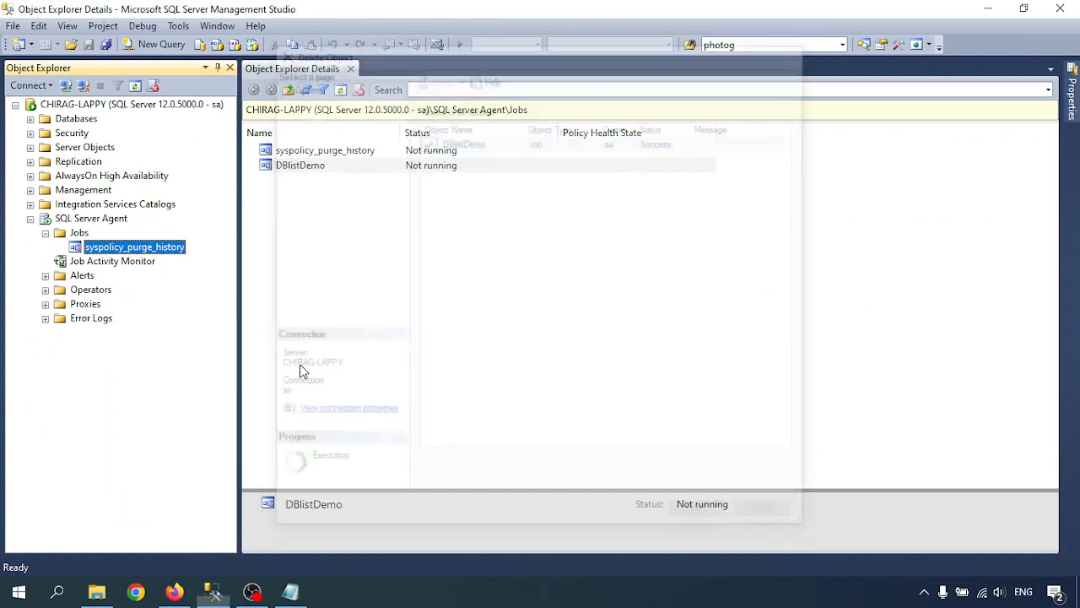
Switch to the Notepad notes and select the whole T-SQL job script, from its /***T-SQL script***/ heading through the final GO, for copying
{"action": "left_click", "coordinate": [290, 592]}
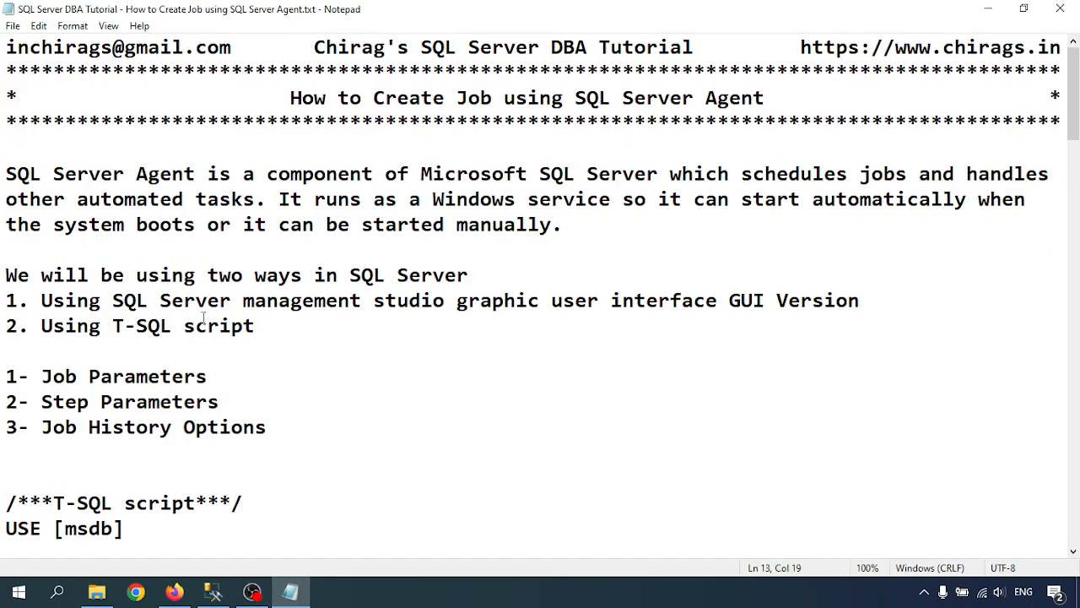
{"action": "scroll", "coordinate": [39, 253], "scroll_direction": "down", "scroll_amount": 4}
{"action": "left_click_drag", "start_coordinate": [7, 199], "coordinate": [160, 326]}
{"action": "scroll", "coordinate": [272, 306], "scroll_direction": "down", "scroll_amount": 10}
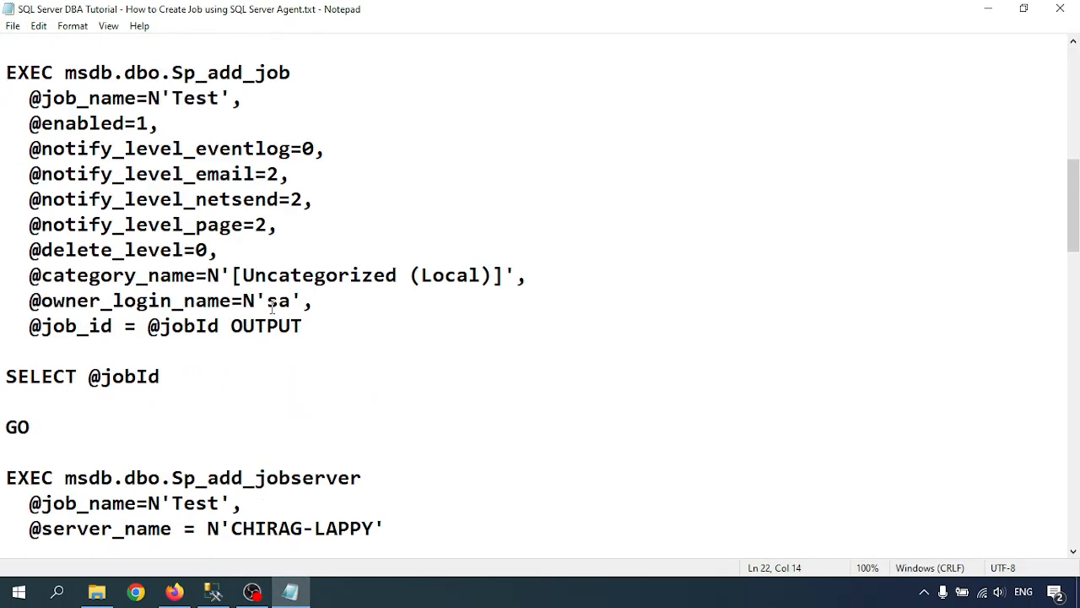
{"action": "scroll", "coordinate": [272, 306], "scroll_direction": "down", "scroll_amount": 4}
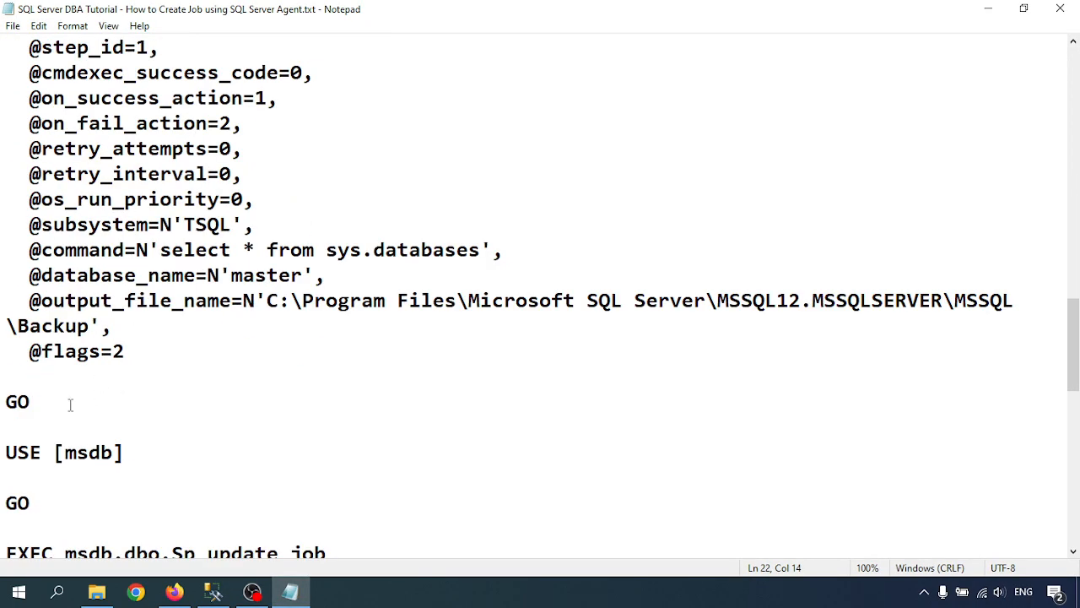
{"action": "scroll", "coordinate": [70, 406], "scroll_direction": "down", "scroll_amount": 8}
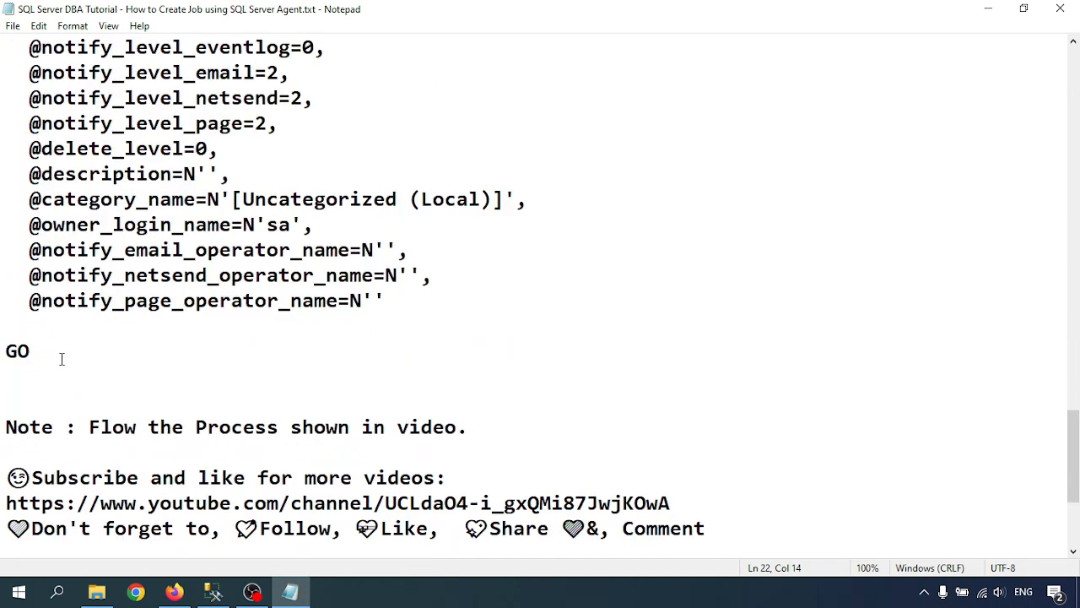
{"action": "left_click", "coordinate": [62, 358], "text": "shift"}
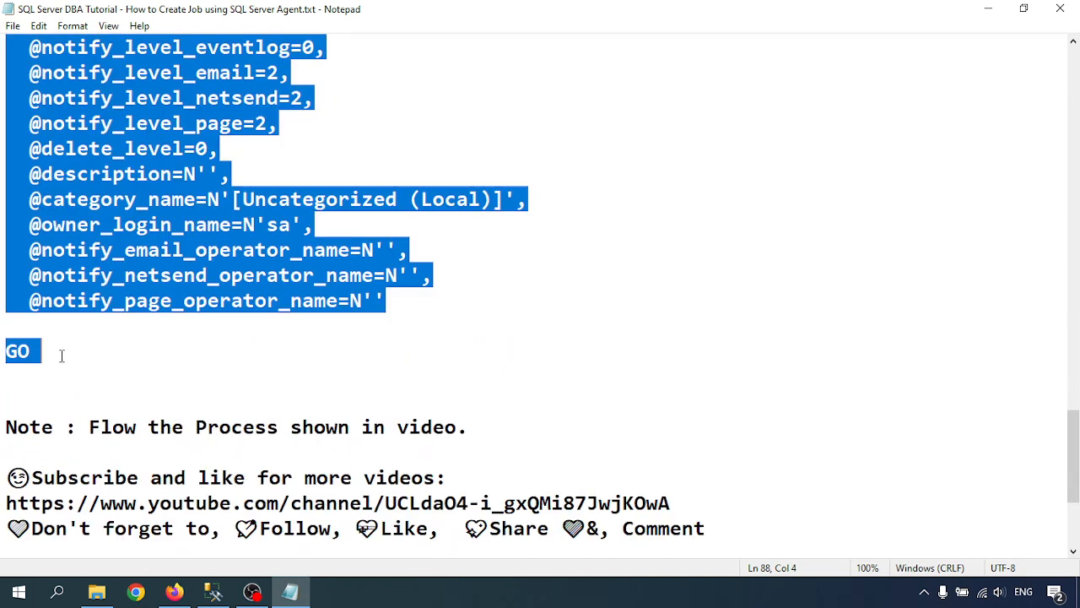
Switch to SQL Server Management Studio and paste the copied T-SQL job script into a new query
{"action": "left_click", "coordinate": [203, 597]}
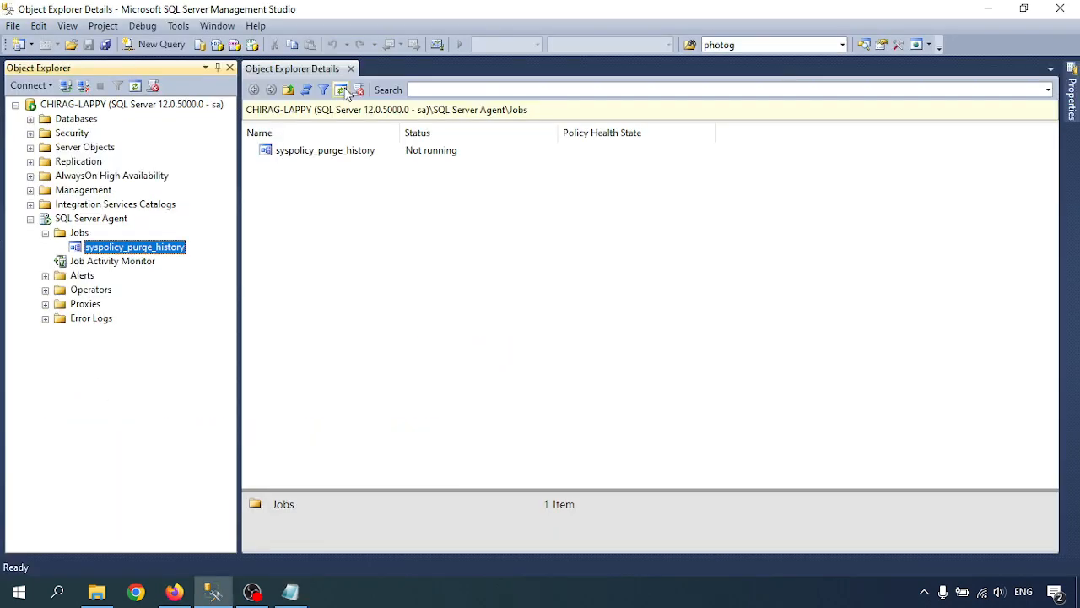
{"action": "left_click", "coordinate": [152, 45]}
{"action": "key", "text": "ctrl+v"}
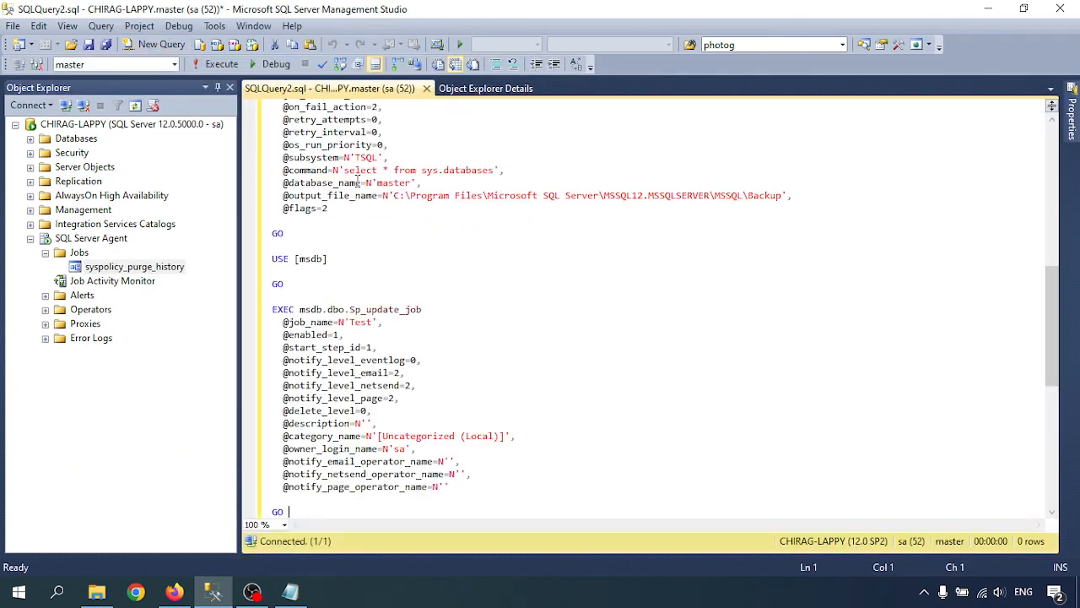
Review the start of the pasted script, examining Sp_add_job and its job name, enabled and notification parameters at a larger text size
{"action": "scroll", "coordinate": [397, 194], "scroll_direction": "up", "scroll_amount": 12}
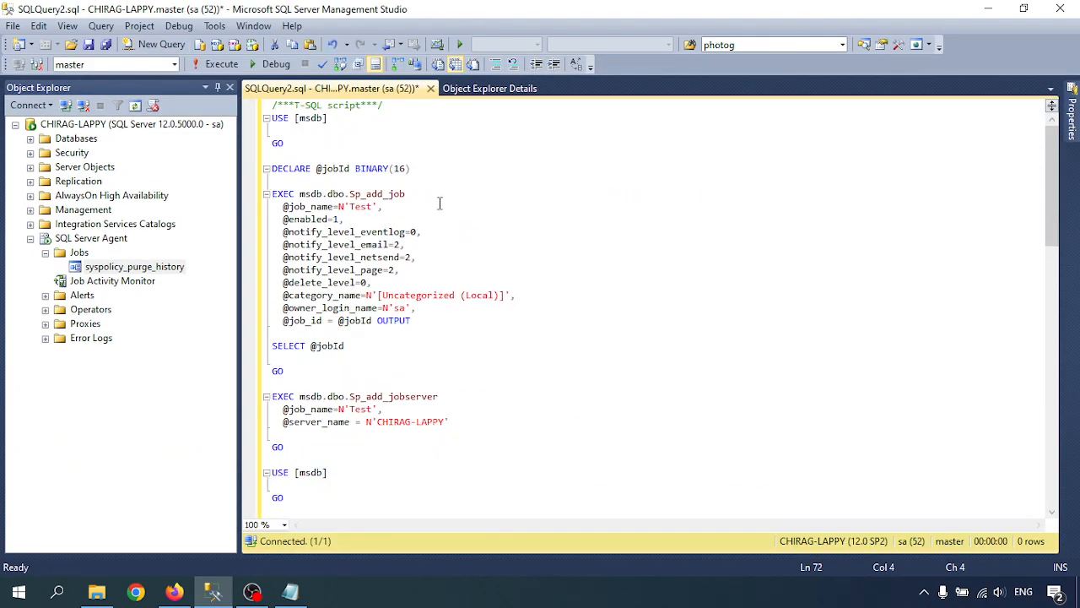
{"action": "scroll", "coordinate": [439, 202], "scroll_direction": "up", "scroll_amount": 6, "text": "ctrl"}
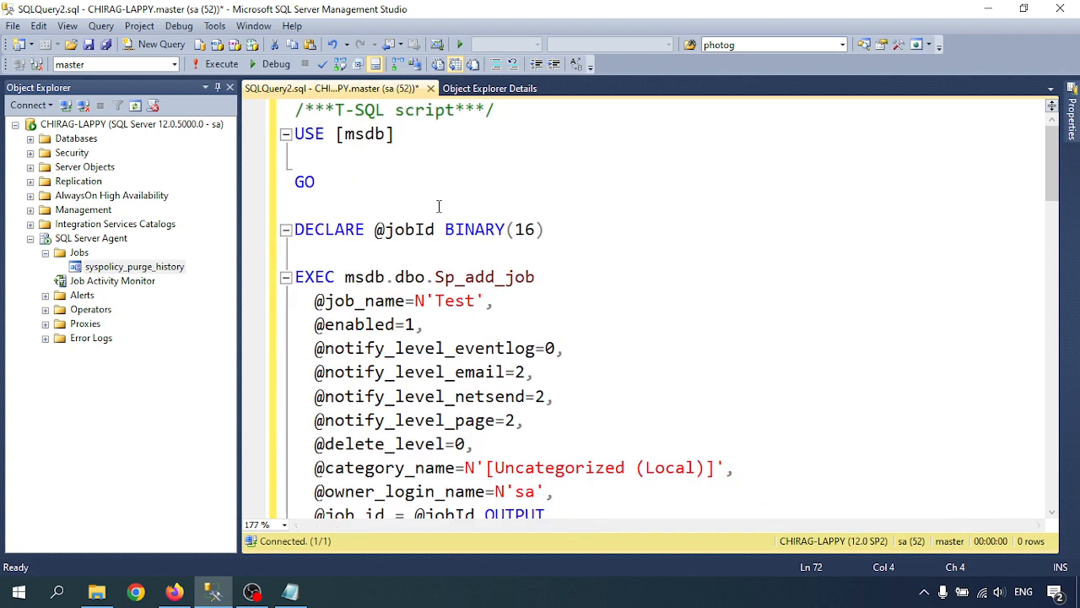
{"action": "left_click", "coordinate": [398, 169]}
{"action": "scroll", "coordinate": [363, 219], "scroll_direction": "down", "scroll_amount": 2}
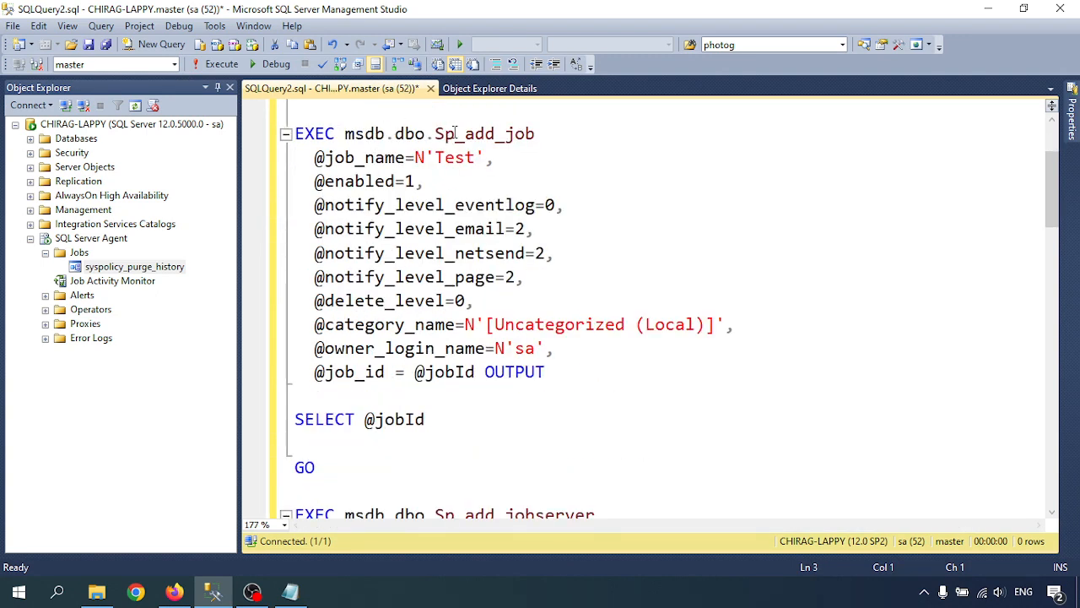
{"action": "left_click_drag", "start_coordinate": [435, 133], "coordinate": [538, 134]}
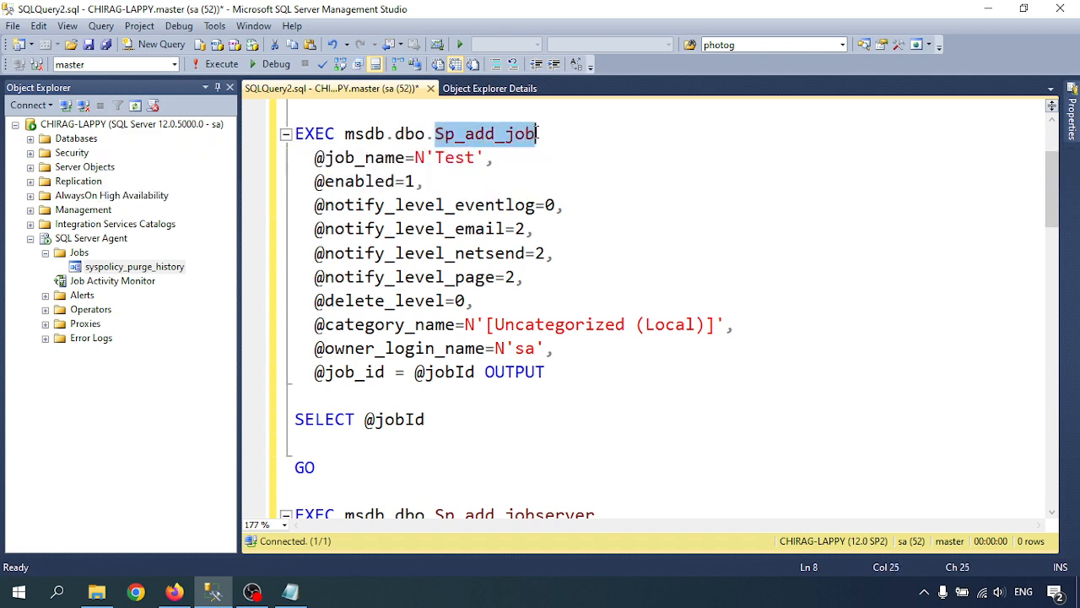
{"action": "left_click", "coordinate": [447, 205]}
{"action": "left_click_drag", "start_coordinate": [415, 158], "coordinate": [447, 158]}
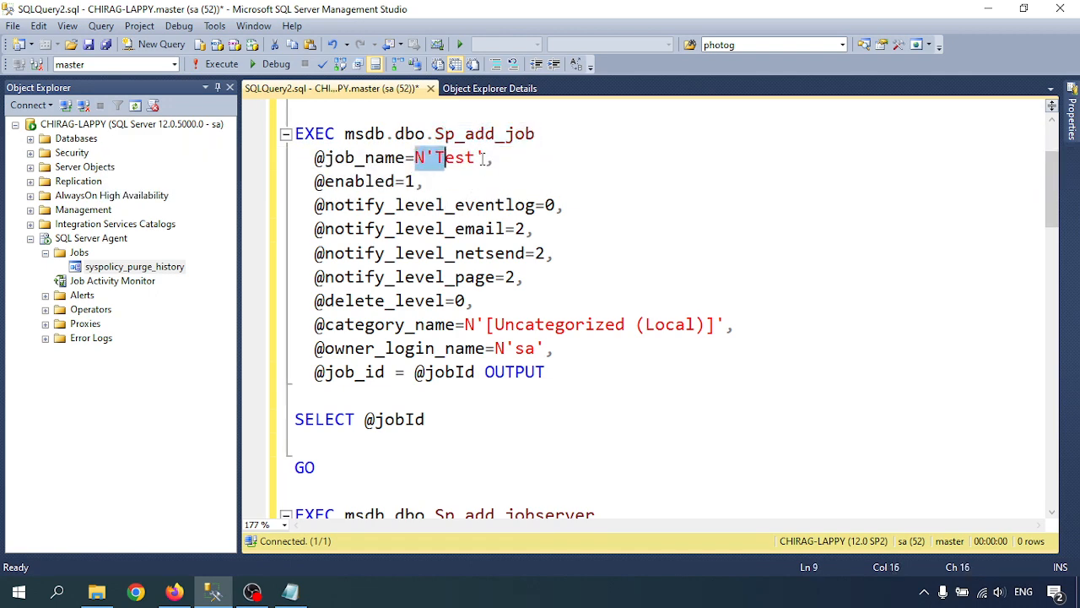
{"action": "left_click", "coordinate": [483, 158]}
{"action": "double_click", "coordinate": [451, 158]}
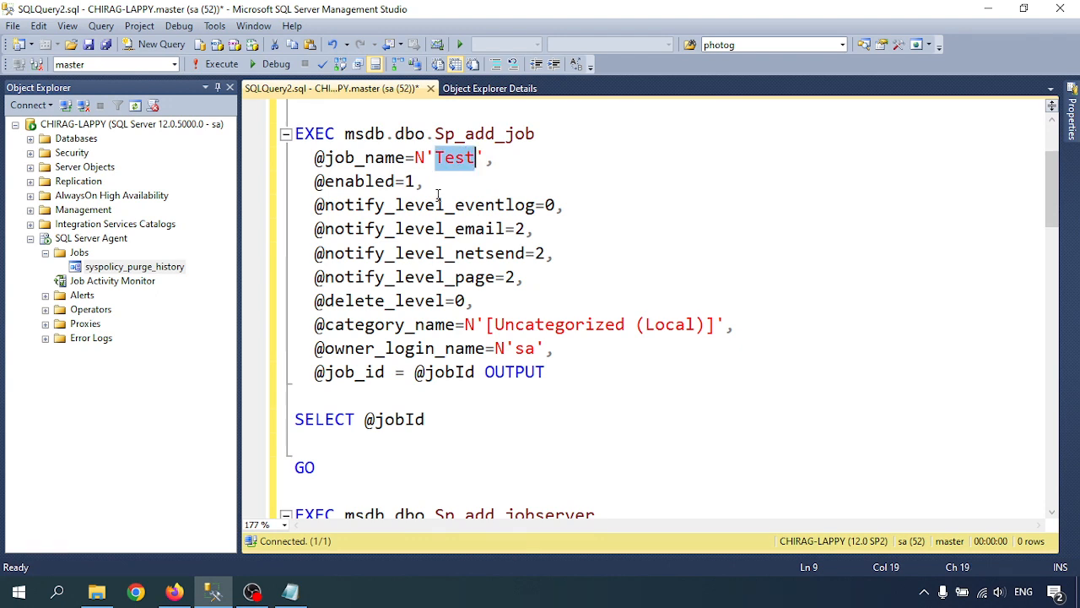
{"action": "left_click", "coordinate": [413, 180]}
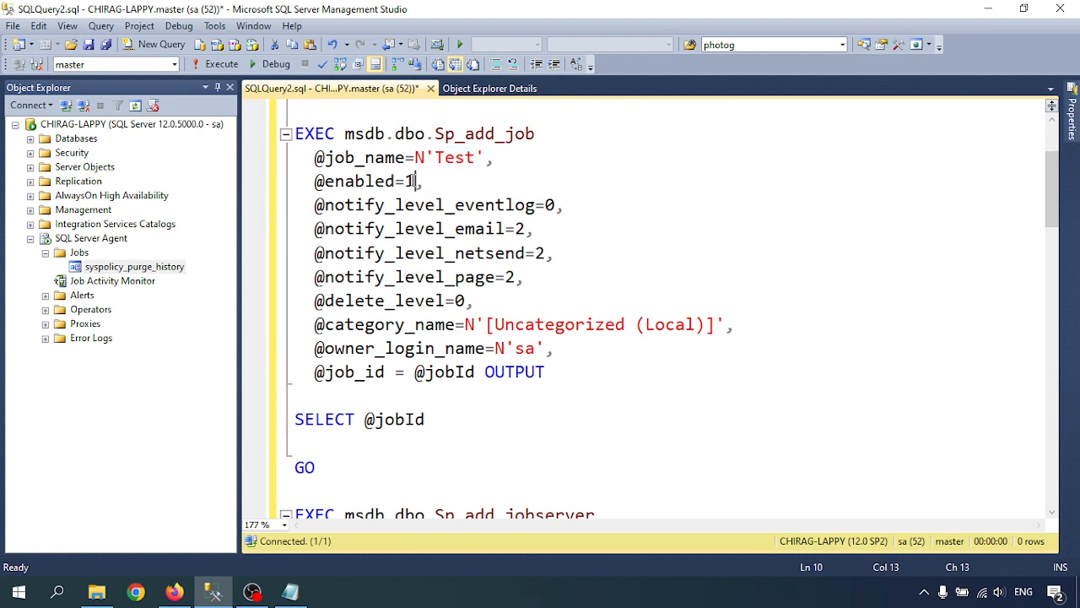
{"action": "scroll", "coordinate": [456, 255], "scroll_direction": "down", "scroll_amount": 1}
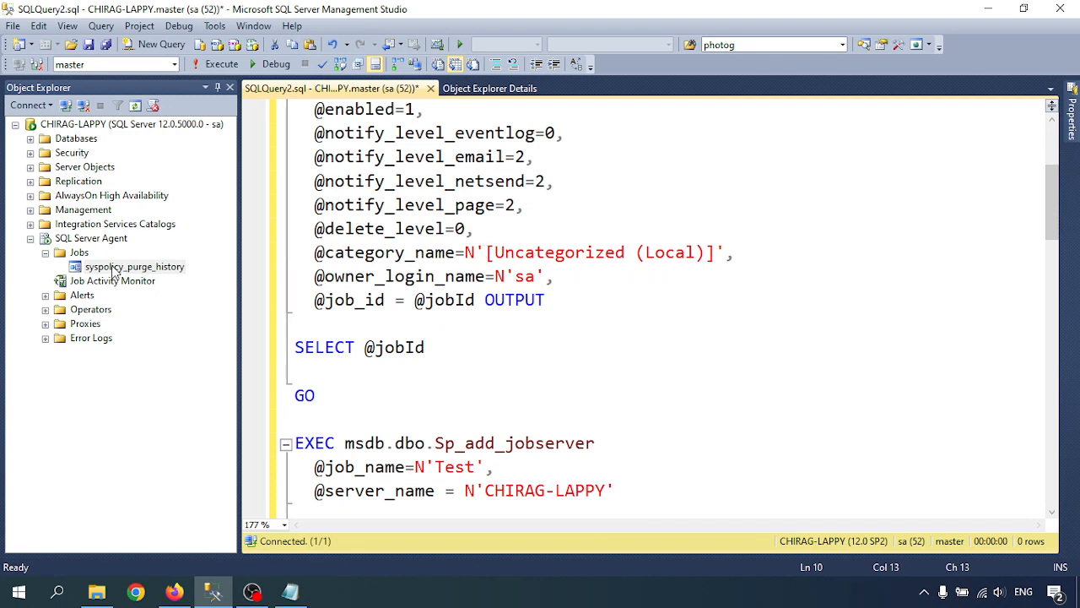
Examine the script's category and owner parameters and compare them with the properties of the syspolicy_purge_history job
{"action": "left_click_drag", "start_coordinate": [495, 252], "coordinate": [707, 253]}
{"action": "left_click", "coordinate": [547, 277]}
{"action": "double_click", "coordinate": [391, 276]}
{"action": "double_click", "coordinate": [528, 276]}
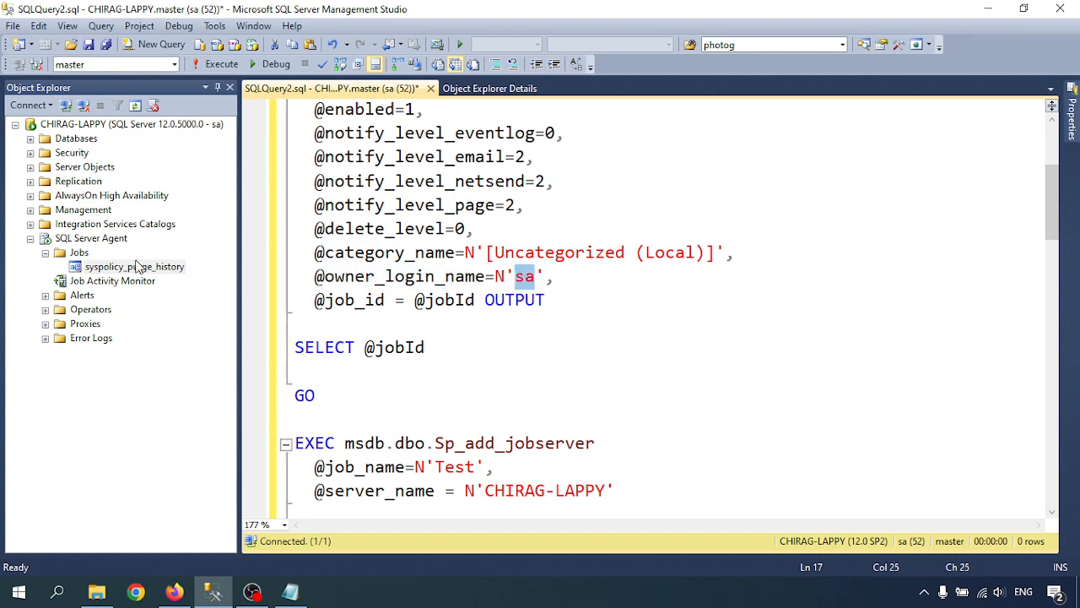
{"action": "right_click", "coordinate": [93, 268]}
{"action": "left_click", "coordinate": [135, 510]}
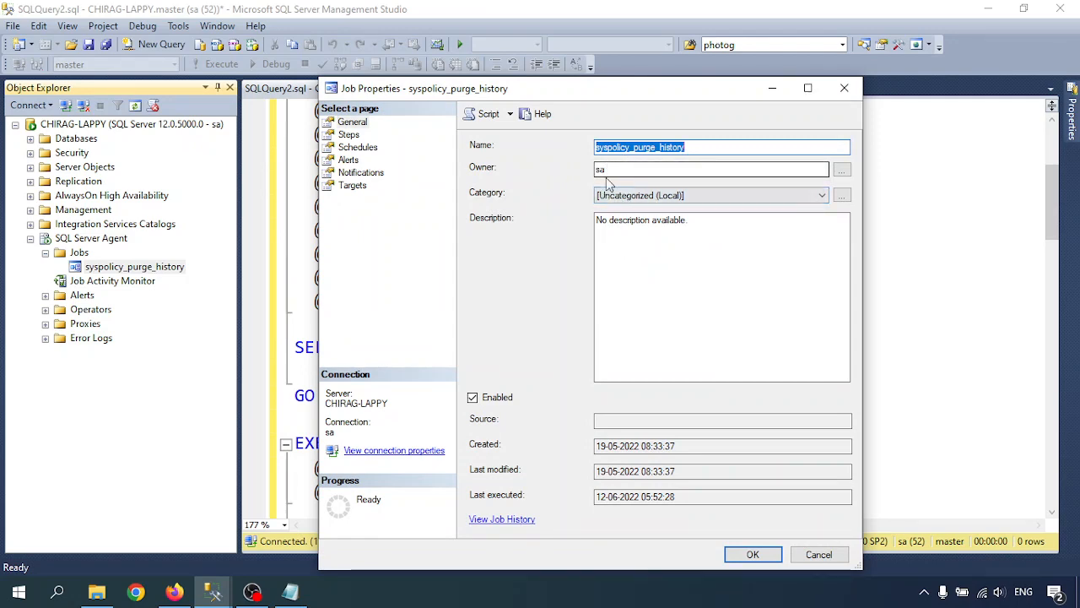
{"action": "left_click", "coordinate": [844, 88]}
Review the server name in Sp_add_jobserver and the job and step names in Sp_add_jobstep
{"action": "left_click_drag", "start_coordinate": [475, 251], "coordinate": [605, 276]}
{"action": "scroll", "coordinate": [488, 295], "scroll_direction": "down", "scroll_amount": 3}
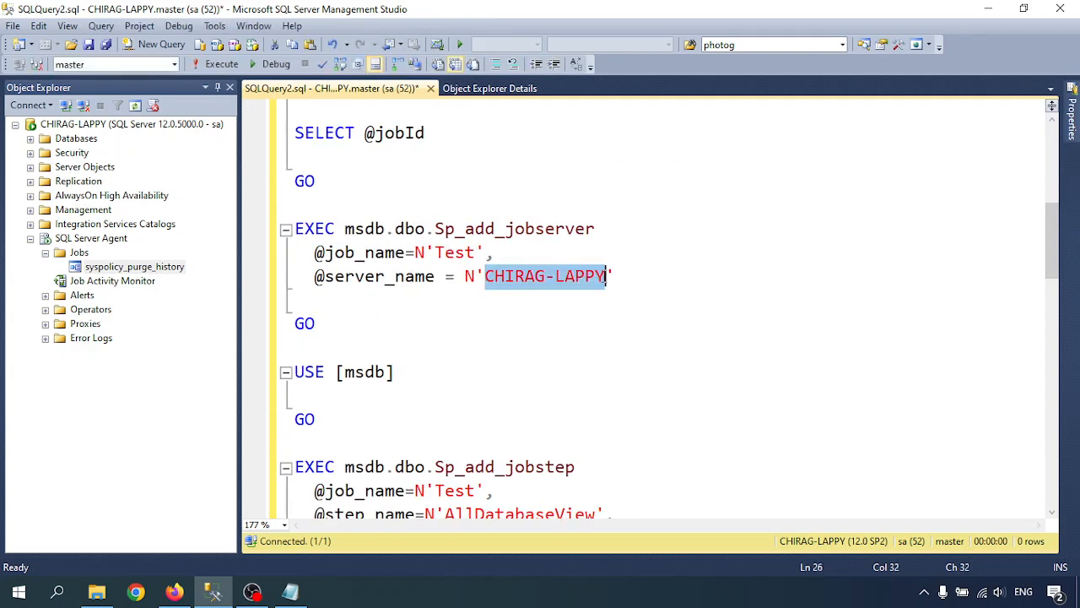
{"action": "scroll", "coordinate": [427, 326], "scroll_direction": "down", "scroll_amount": 3}
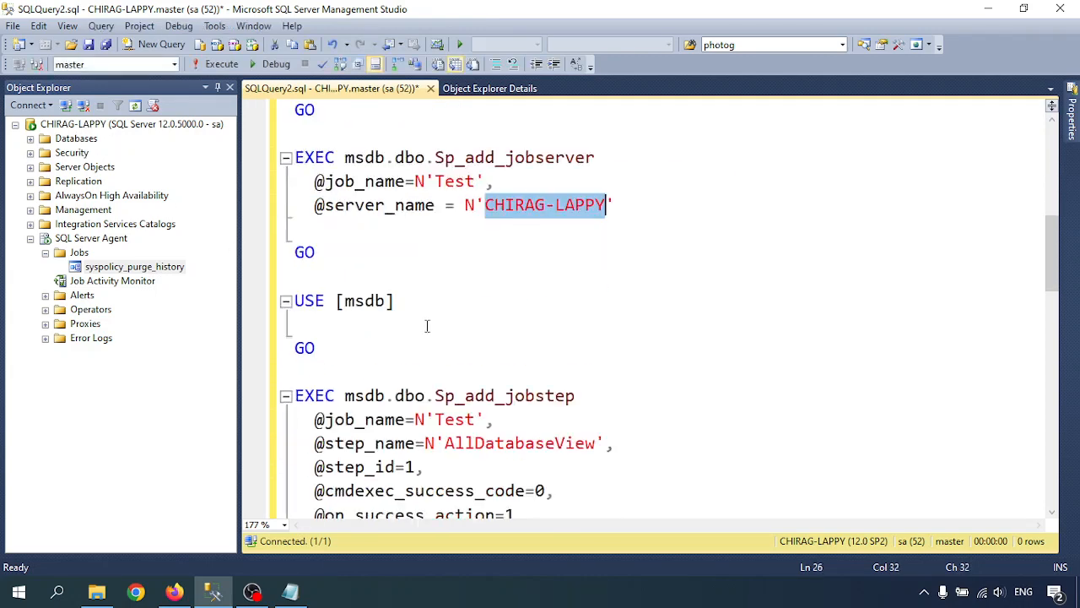
{"action": "scroll", "coordinate": [413, 286], "scroll_direction": "down", "scroll_amount": 1}
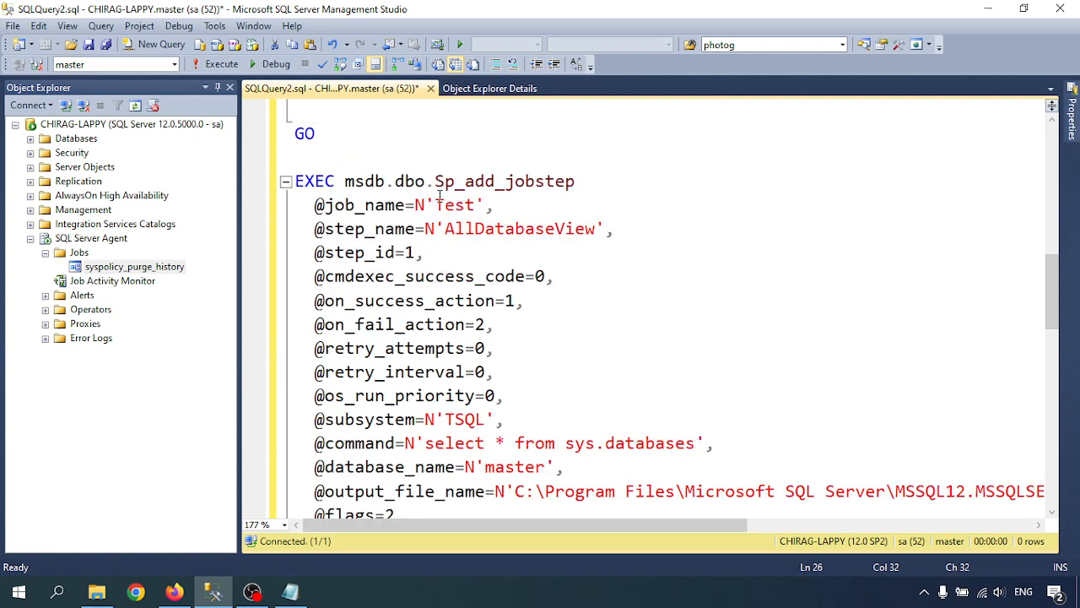
{"action": "left_click_drag", "start_coordinate": [436, 205], "coordinate": [591, 228]}
{"action": "left_click", "coordinate": [448, 230]}
{"action": "scroll", "coordinate": [453, 312], "scroll_direction": "down", "scroll_amount": 2}
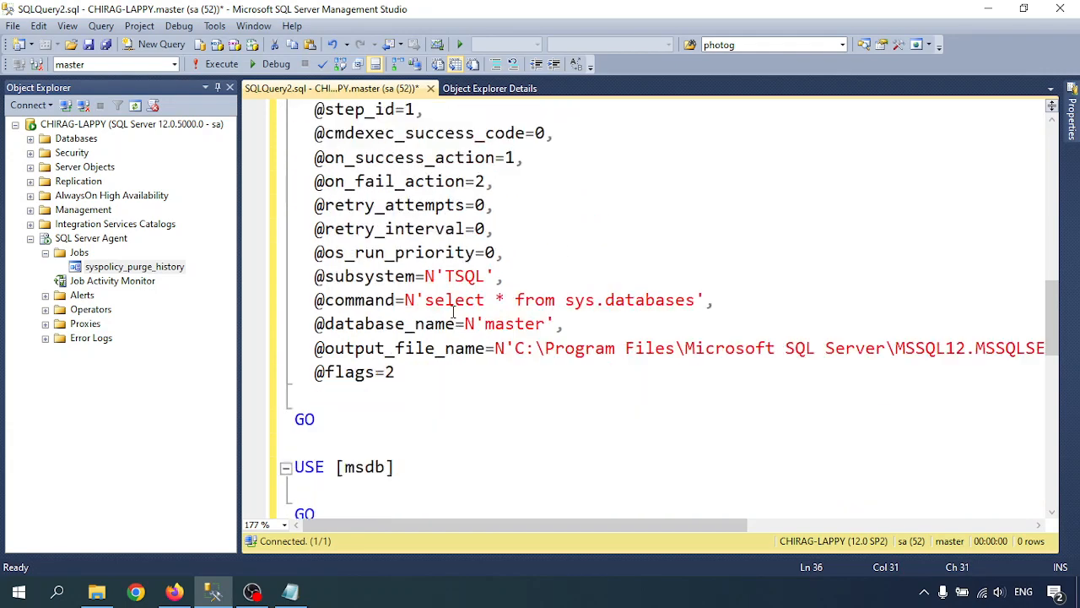
{"action": "left_click_drag", "start_coordinate": [426, 299], "coordinate": [697, 299]}
{"action": "left_click", "coordinate": [458, 304]}
{"action": "left_click_drag", "start_coordinate": [496, 299], "coordinate": [507, 299]}
{"action": "type", "text": "name"}
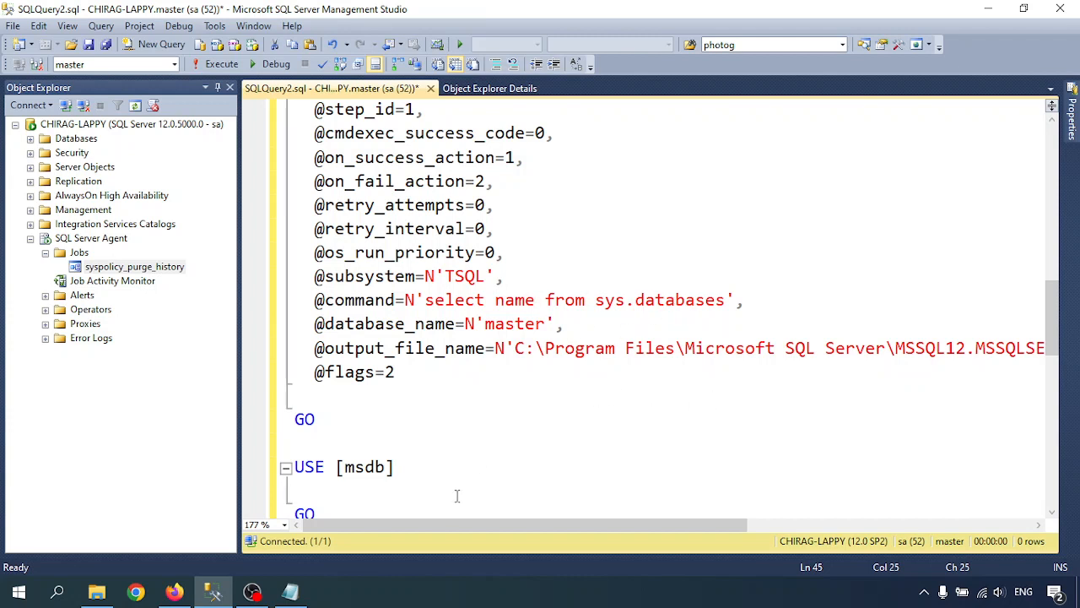
{"action": "left_click_drag", "start_coordinate": [430, 524], "coordinate": [572, 524]}
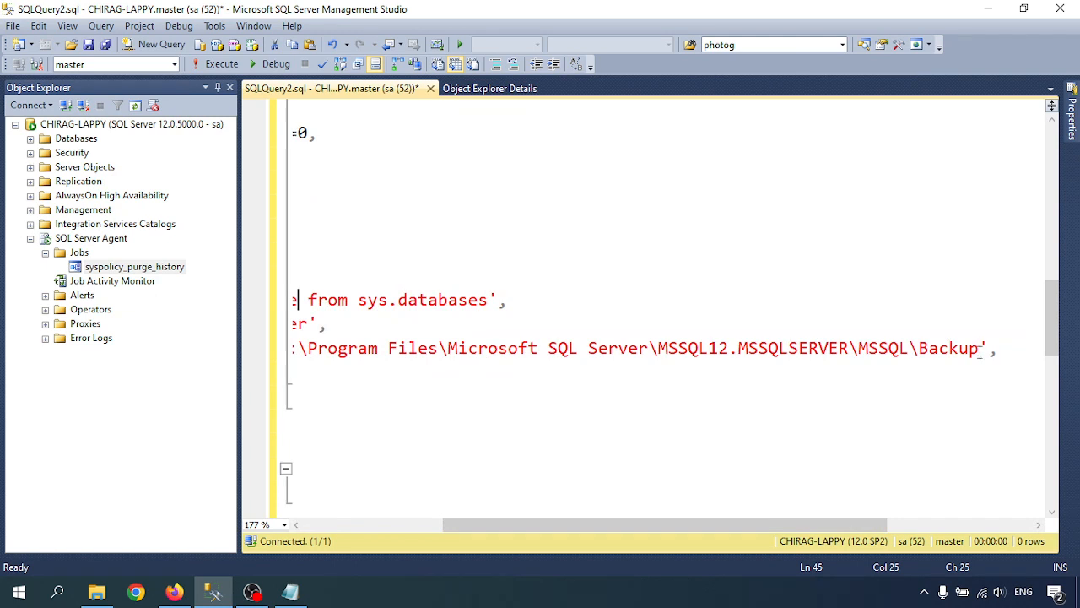
{"action": "left_click_drag", "start_coordinate": [979, 348], "coordinate": [544, 348]}
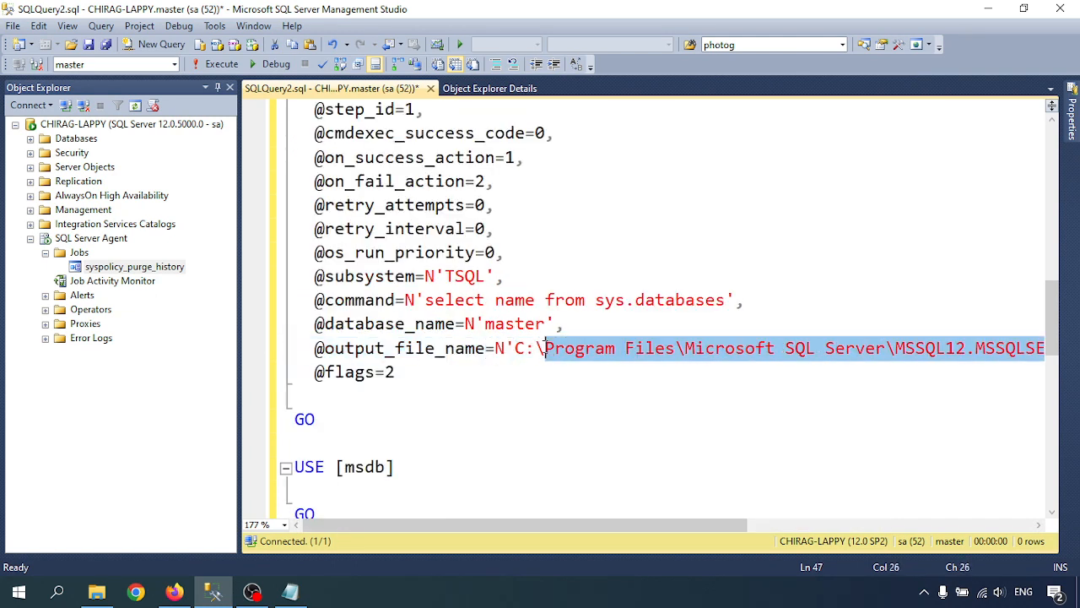
{"action": "type", "text": "Dara',"}
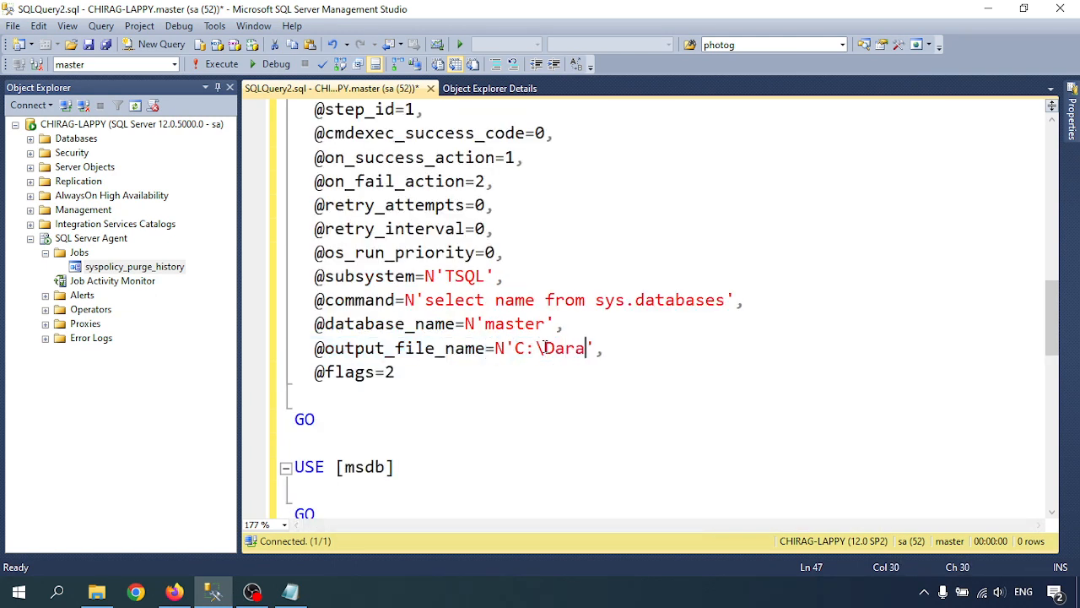
{"action": "key", "text": "BackSpace"}
{"action": "key", "text": "BackSpace"}
{"action": "type", "text": "ta\\dblistOutp"}
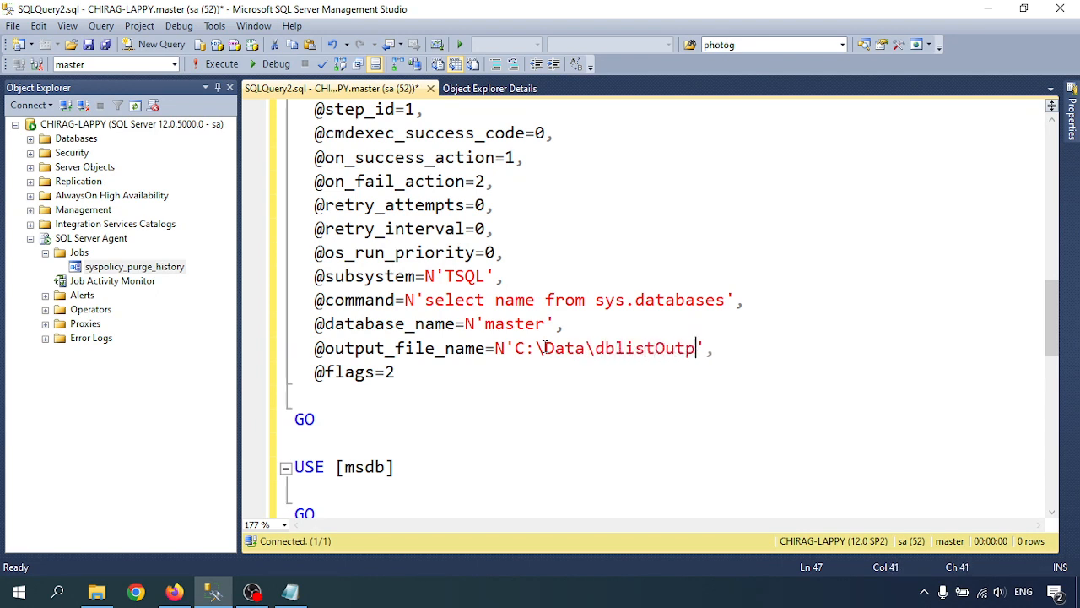
{"action": "type", "text": "ut.txt"}
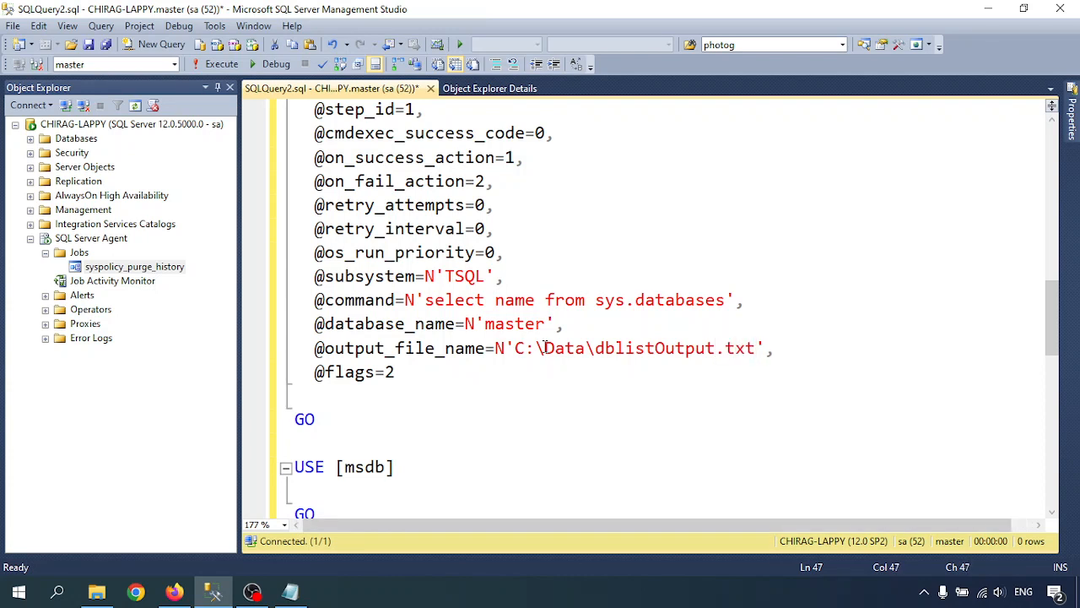
{"action": "key", "text": "Left"}
{"action": "key", "text": "Left"}
{"action": "key", "text": "Left"}
{"action": "key", "text": "Left"}
{"action": "key", "text": "Left"}
{"action": "key", "text": "Left"}
{"action": "key", "text": "Left"}
{"action": "key", "text": "Left"}
{"action": "key", "text": "Left"}
{"action": "key", "text": "Left"}
{"action": "key", "text": "Left"}
{"action": "key", "text": "Left"}
{"action": "key", "text": "Left"}
{"action": "key", "text": "Left"}
{"action": "key", "text": "Left"}
{"action": "type", "text": "TSQL"}
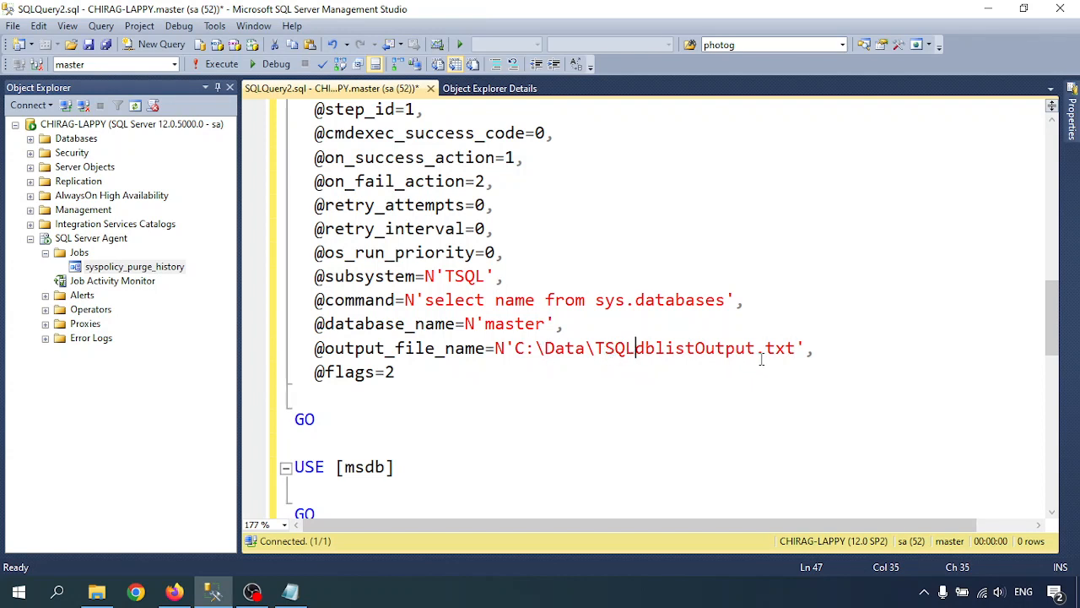
Check the edited output file name and review the remaining Sp_update_job section through the final GO
{"action": "left_click_drag", "start_coordinate": [598, 346], "coordinate": [797, 351]}
{"action": "scroll", "coordinate": [478, 352], "scroll_direction": "down", "scroll_amount": 4}
{"action": "scroll", "coordinate": [477, 352], "scroll_direction": "down", "scroll_amount": 4}
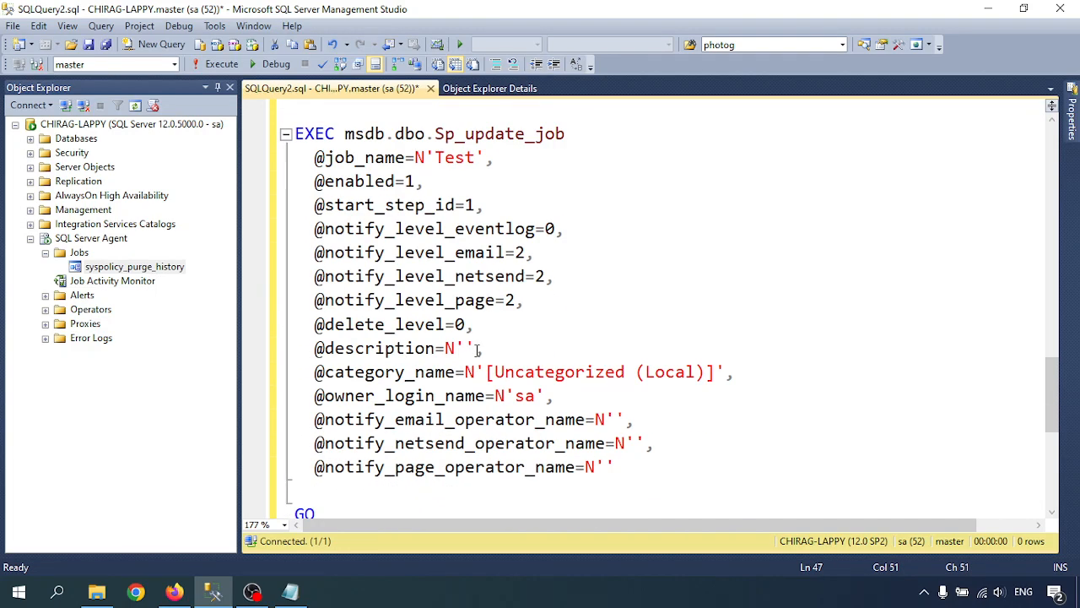
{"action": "scroll", "coordinate": [478, 349], "scroll_direction": "up", "scroll_amount": 10}
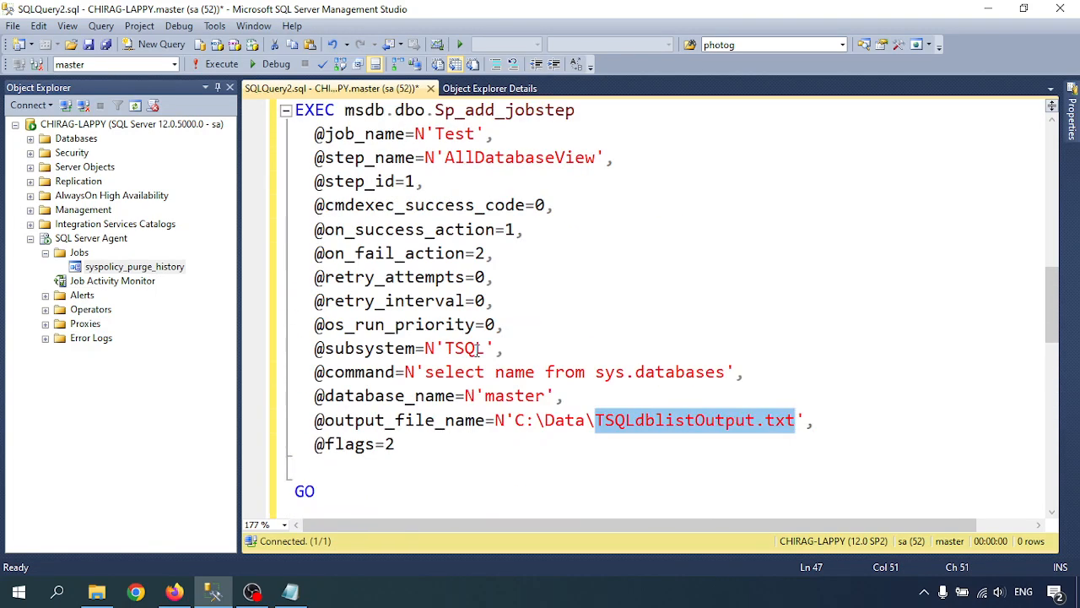
{"action": "scroll", "coordinate": [478, 350], "scroll_direction": "down", "scroll_amount": 6}
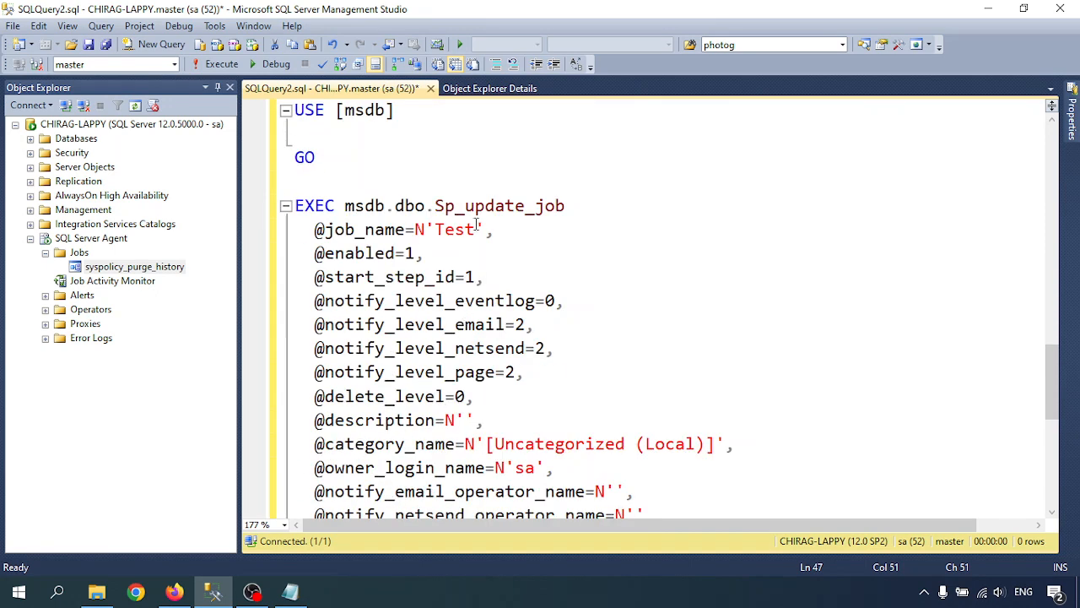
{"action": "scroll", "coordinate": [477, 300], "scroll_direction": "down", "scroll_amount": 2}
{"action": "left_click", "coordinate": [556, 371]}
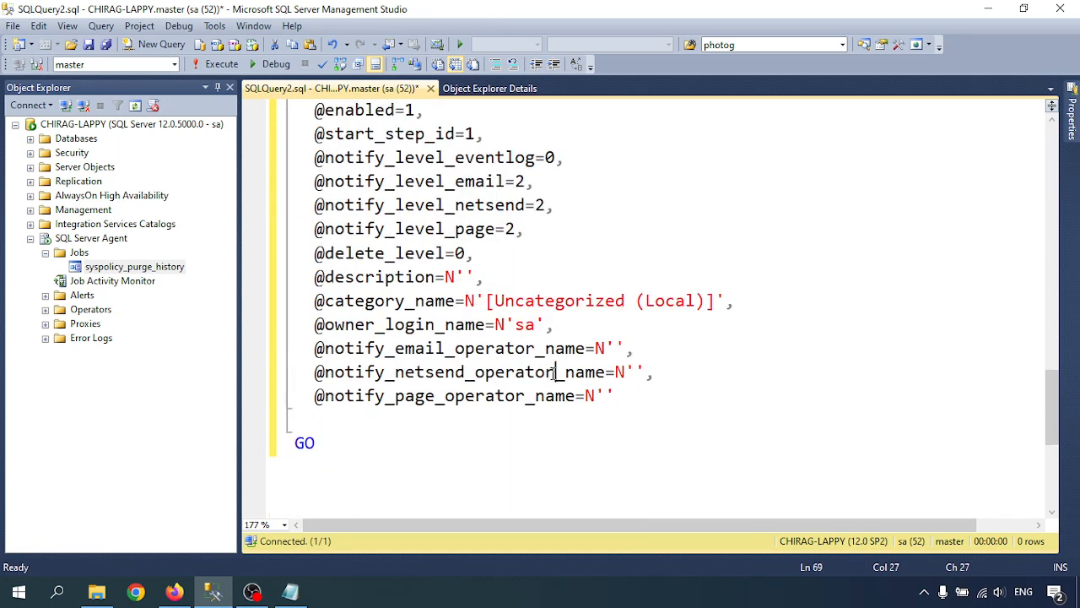
{"action": "scroll", "coordinate": [482, 386], "scroll_direction": "down", "scroll_amount": 4}
{"action": "scroll", "coordinate": [398, 324], "scroll_direction": "up", "scroll_amount": 5}
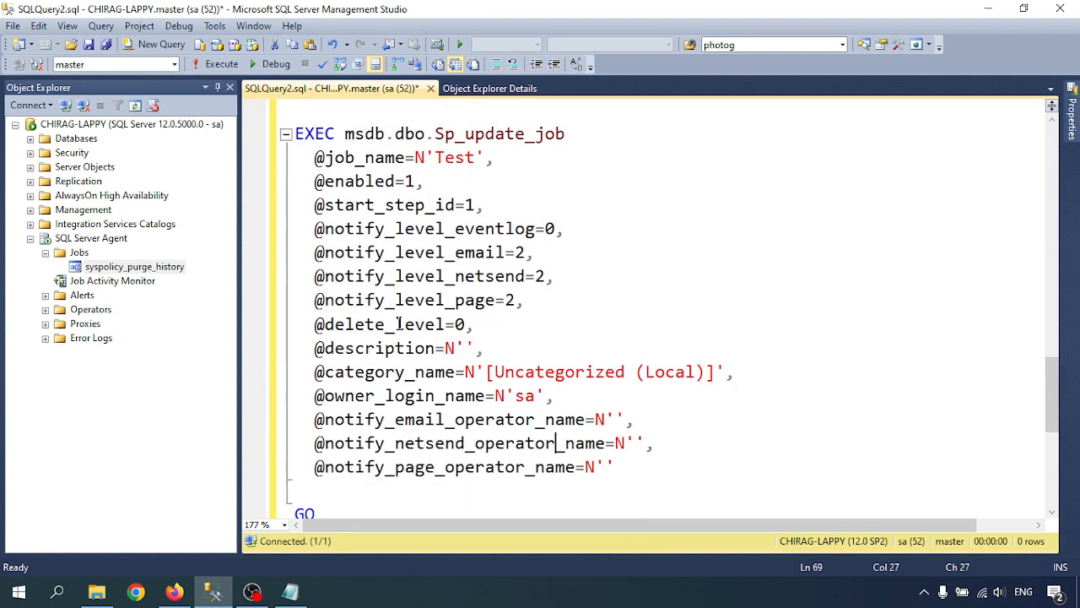
Execute the T-SQL job script and refresh the SQL Server Agent Jobs folder
{"action": "left_click", "coordinate": [216, 64]}
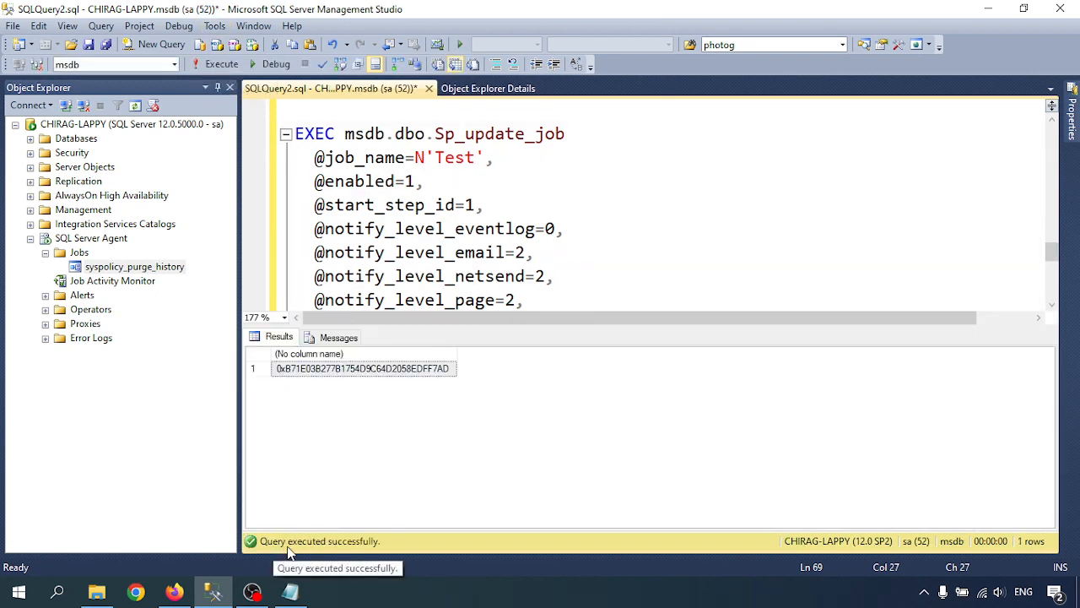
{"action": "right_click", "coordinate": [81, 256]}
{"action": "left_click", "coordinate": [134, 413]}
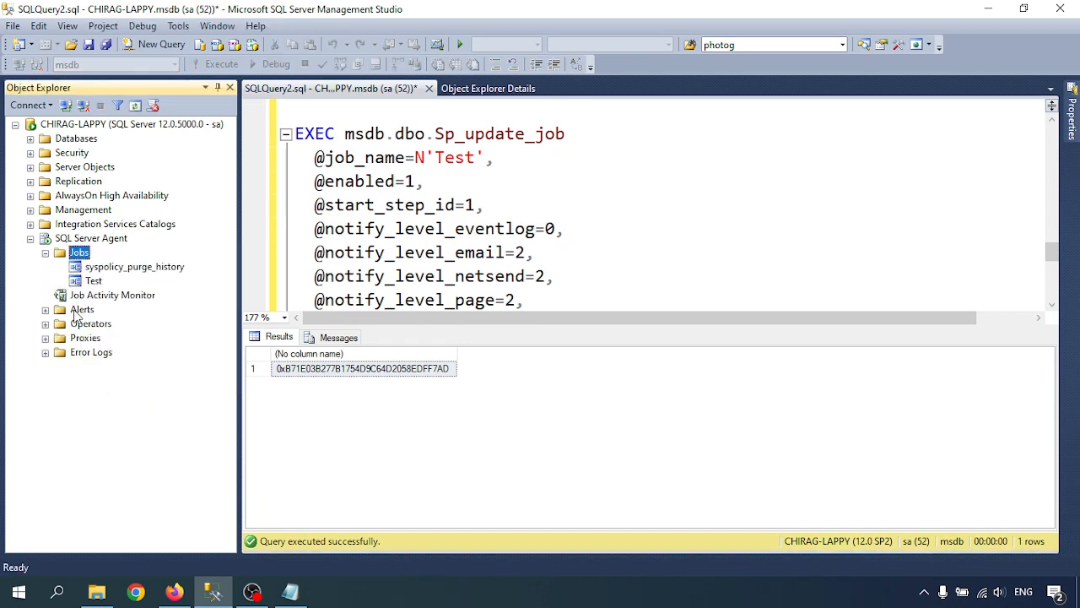
Show the Test job in Object Explorer Details and close the SQLQuery2.sql query without saving it
{"action": "left_click", "coordinate": [93, 282]}
{"action": "left_click", "coordinate": [490, 88]}
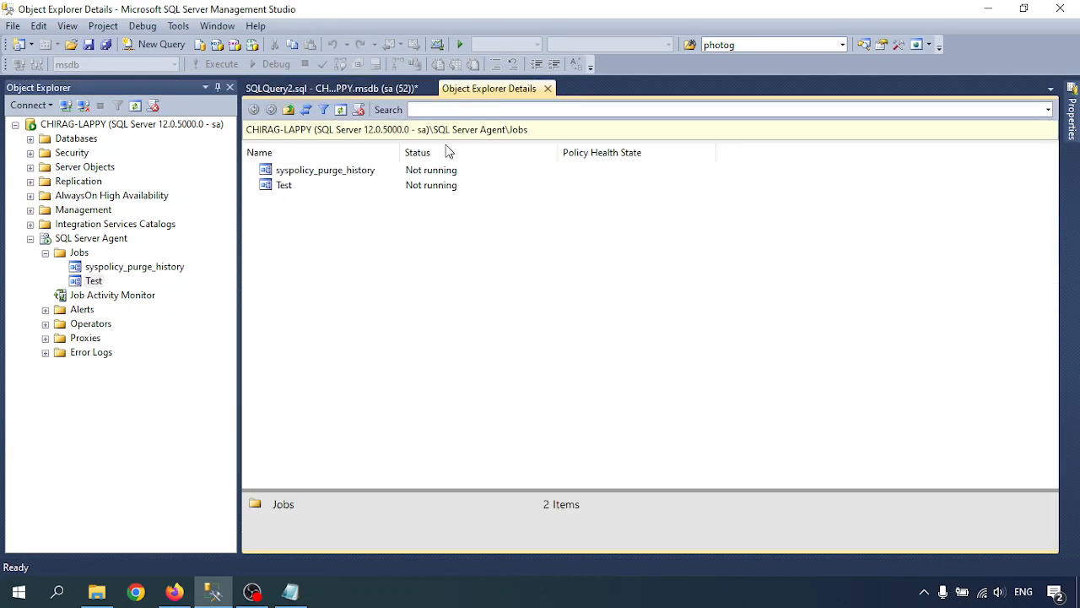
{"action": "middle_click", "coordinate": [333, 90]}
{"action": "left_click", "coordinate": [599, 390]}
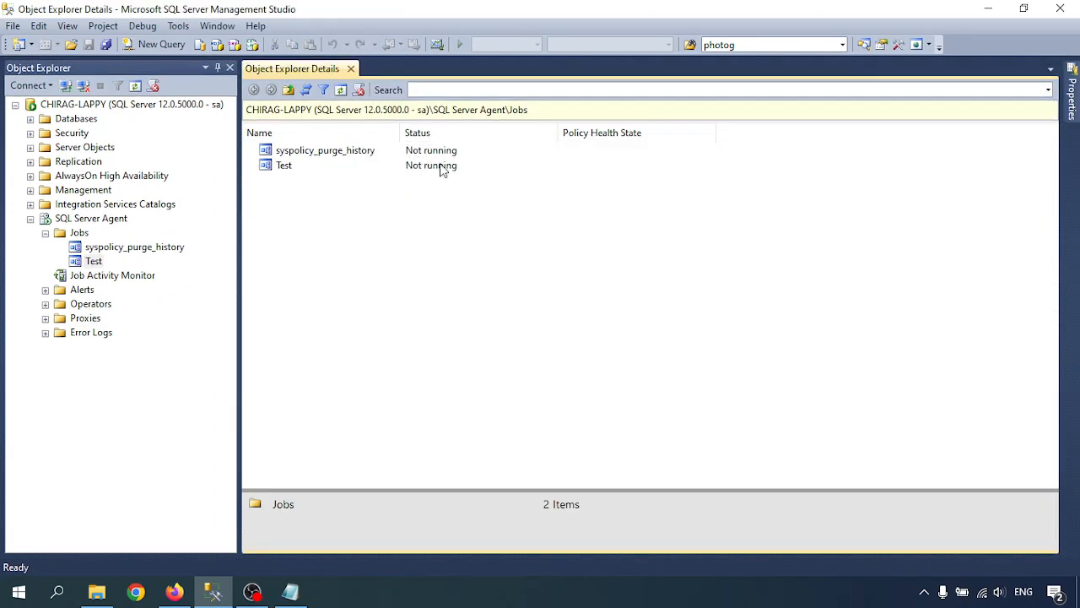
Start the Test job and close the start report once it has run
{"action": "right_click", "coordinate": [93, 263]}
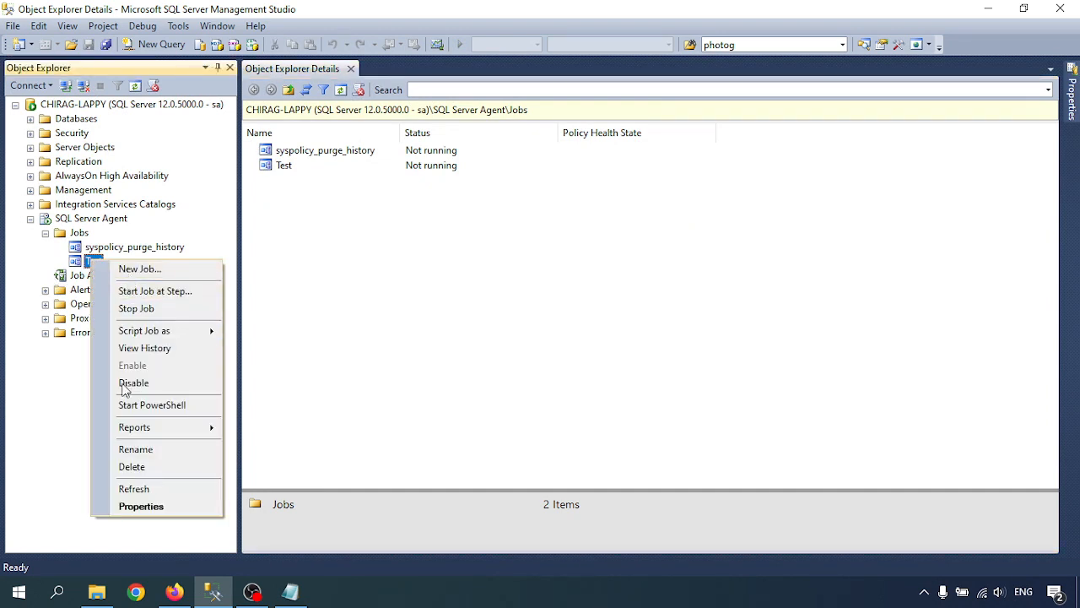
{"action": "left_click", "coordinate": [166, 291]}
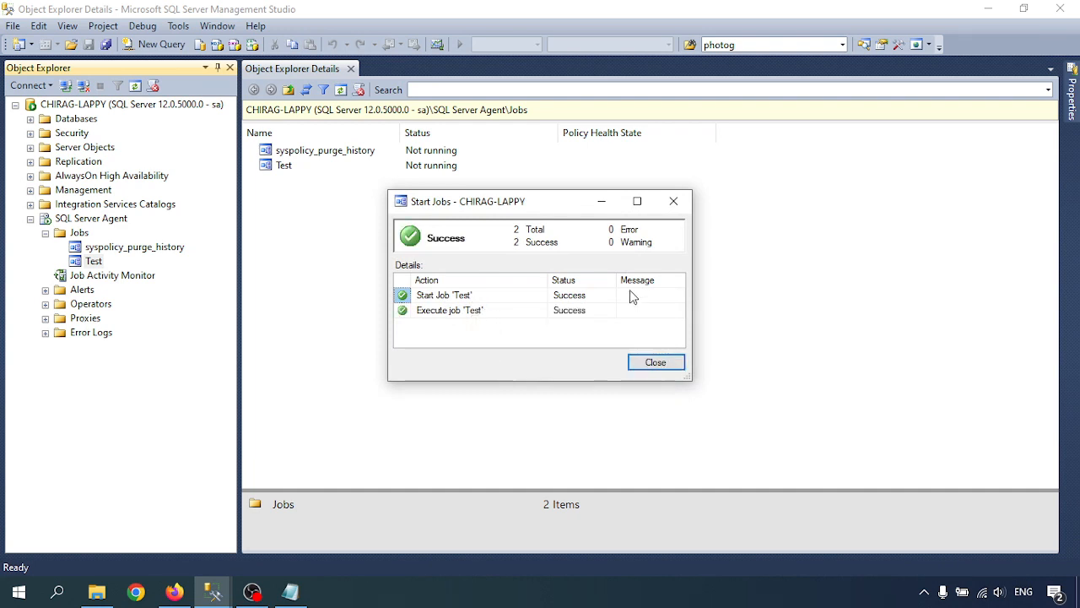
{"action": "left_click", "coordinate": [653, 363]}
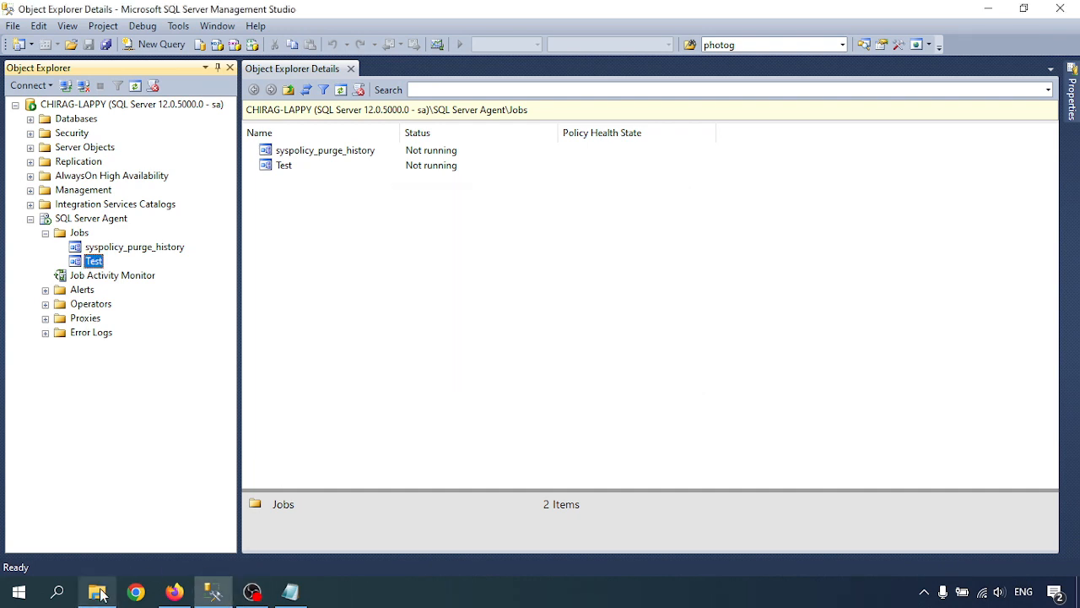
Go to the C:\Data folder in File Explorer and open TSQLdblistOutput.txt in Notepad
{"action": "left_click", "coordinate": [97, 593]}
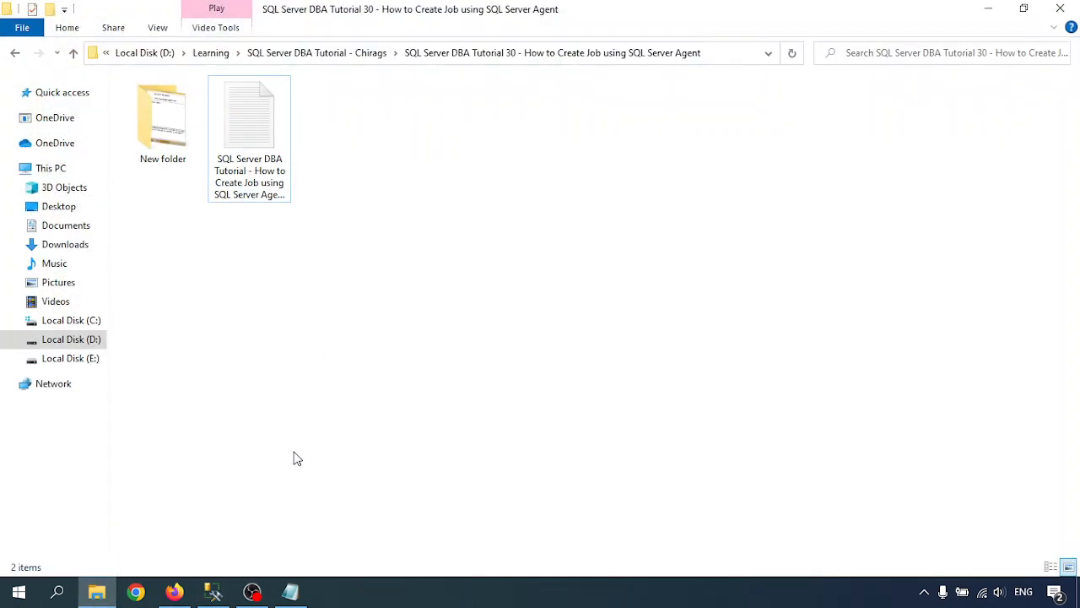
{"action": "key", "text": "super+d"}
{"action": "key", "text": "super+r"}
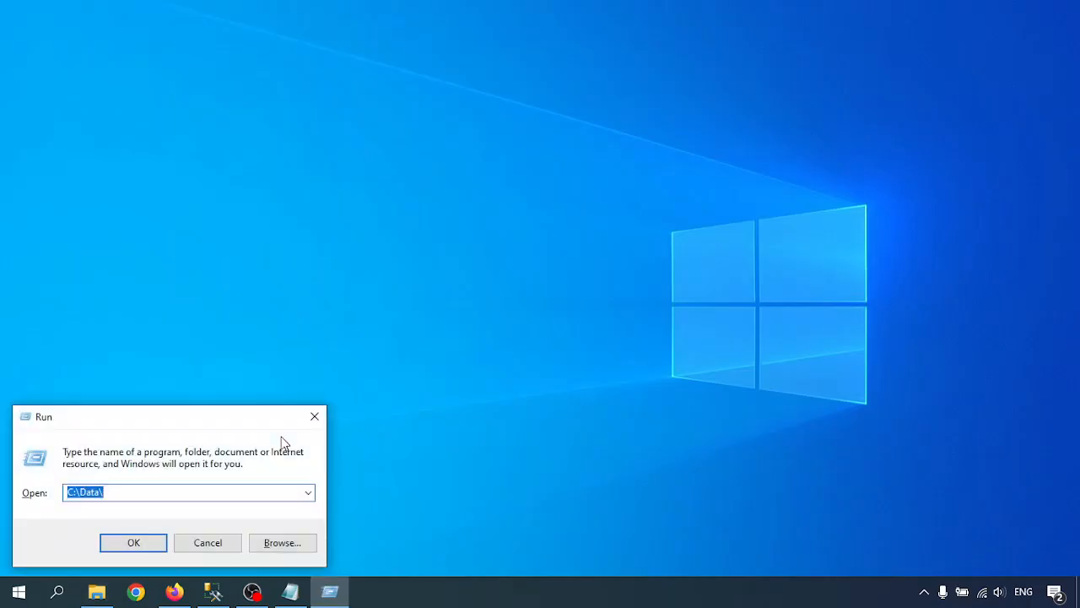
{"action": "key", "text": "Return"}
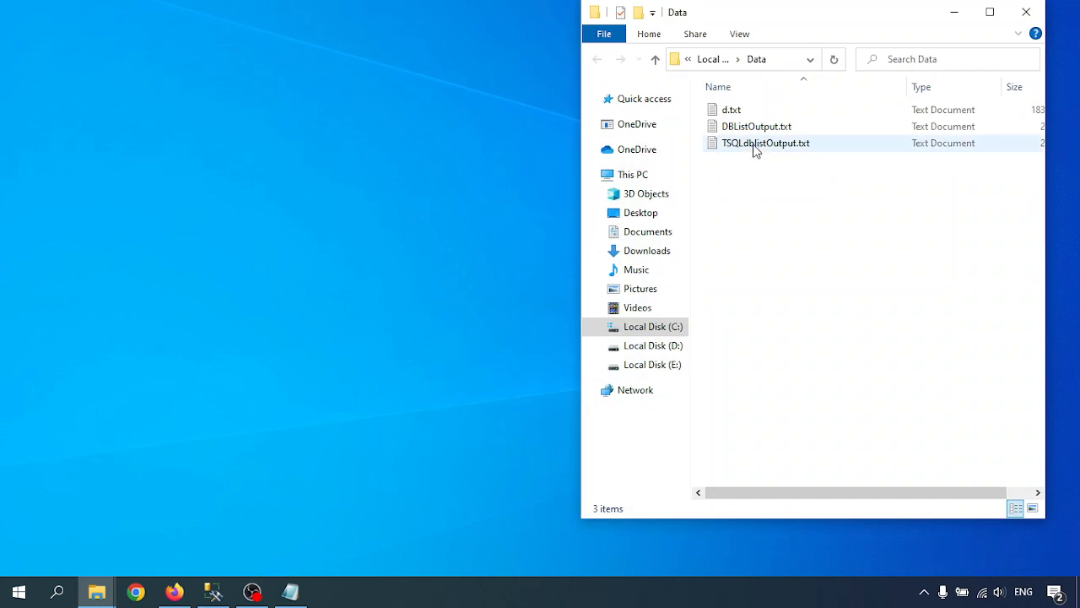
{"action": "double_click", "coordinate": [755, 150]}
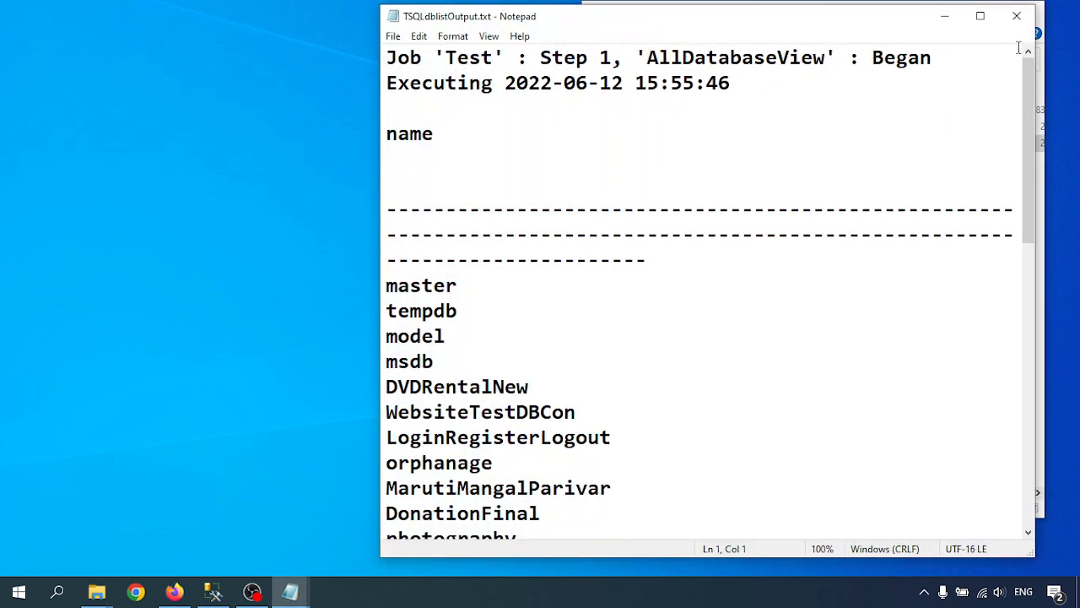
Examine the database list in the maximized output file, from the job header to the affected-rows line, and close the file
{"action": "left_click", "coordinate": [980, 16]}
{"action": "scroll", "coordinate": [319, 284], "scroll_direction": "down", "scroll_amount": 9}
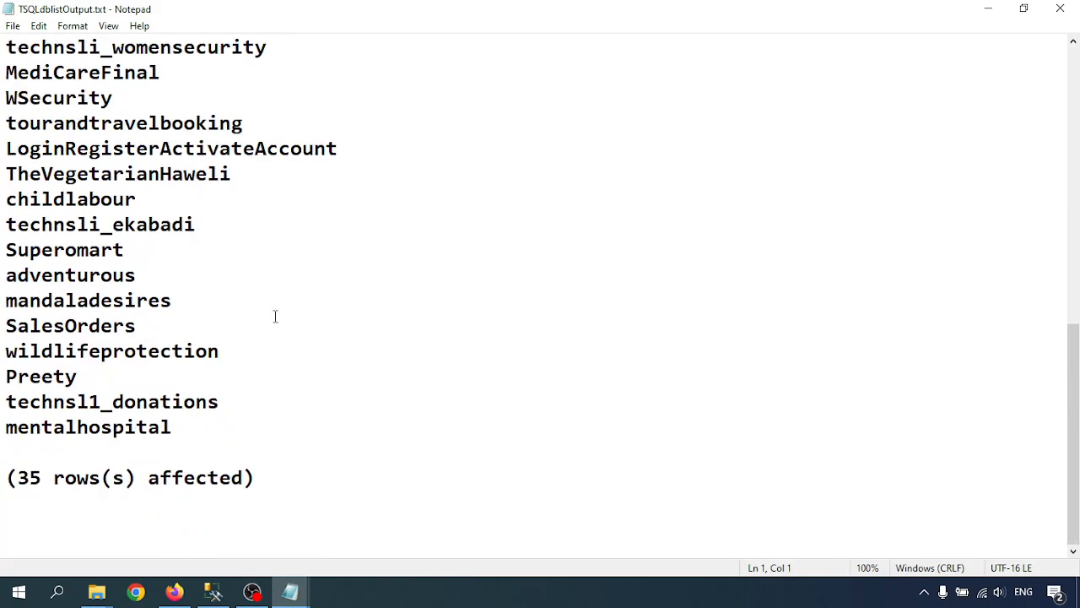
{"action": "left_click_drag", "start_coordinate": [18, 478], "coordinate": [125, 478]}
{"action": "scroll", "coordinate": [332, 447], "scroll_direction": "up", "scroll_amount": 7}
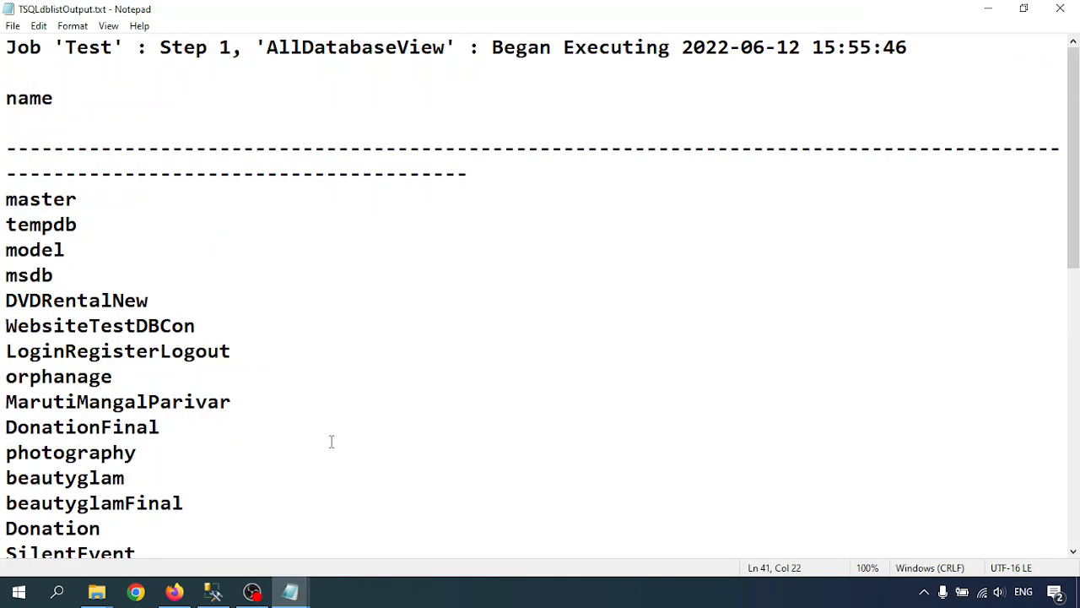
{"action": "left_click", "coordinate": [1060, 9]}
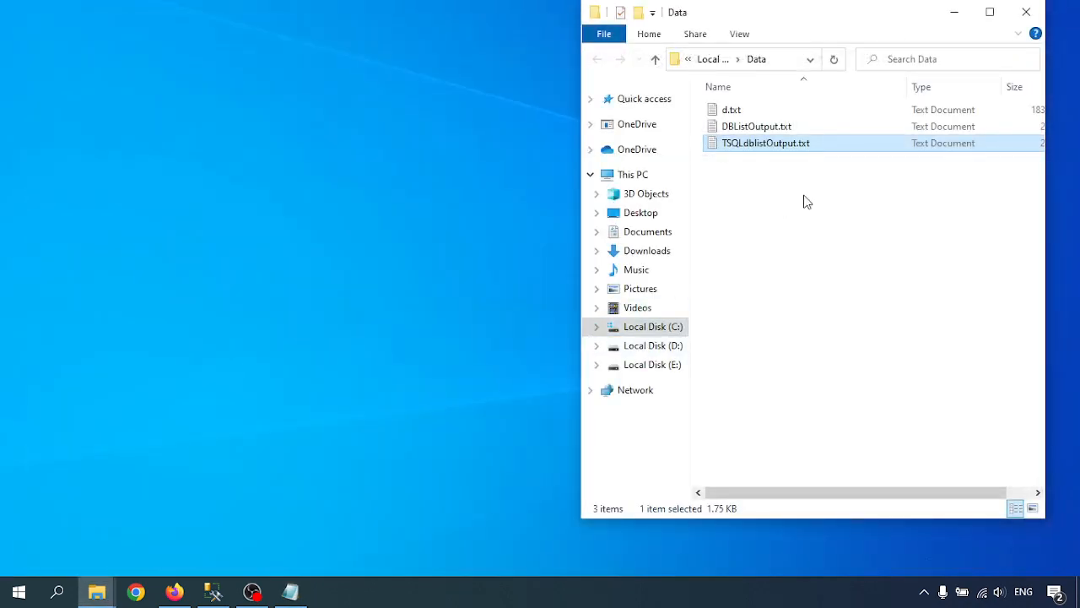
Switch to the tutorial notes in Notepad and review the two job creation methods and the beginning of the T-SQL script
{"action": "left_click", "coordinate": [289, 591]}
{"action": "scroll", "coordinate": [334, 386], "scroll_direction": "up", "scroll_amount": 15}
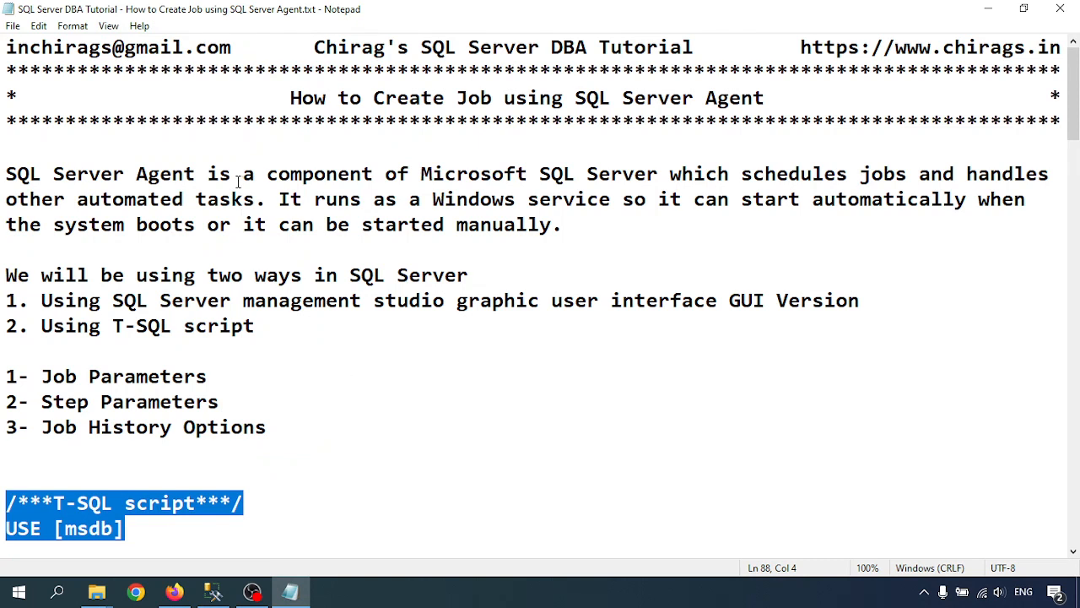
{"action": "left_click", "coordinate": [186, 302]}
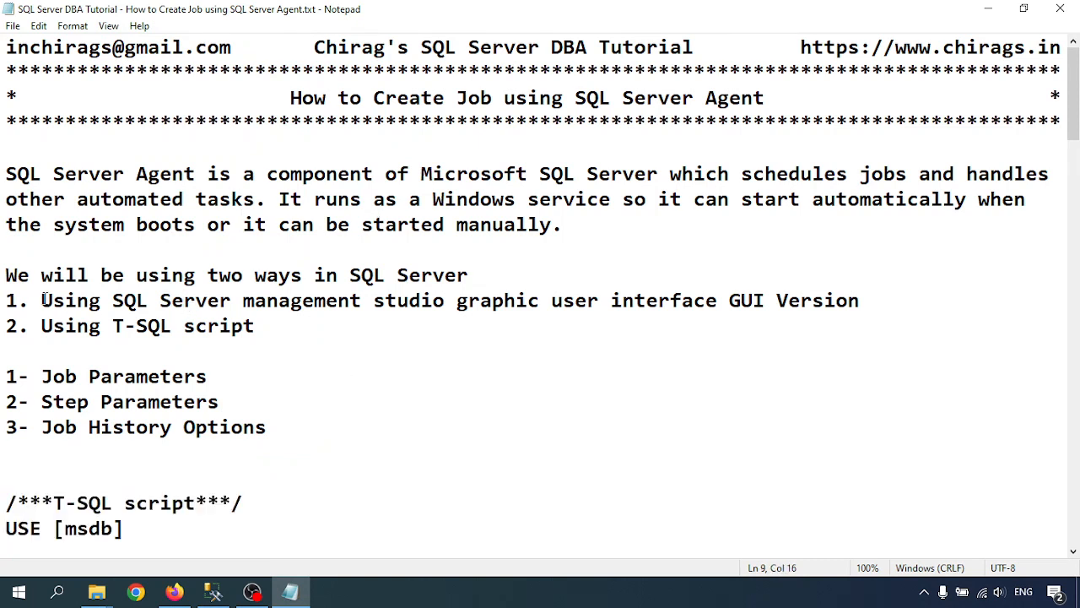
{"action": "left_click_drag", "start_coordinate": [40, 300], "coordinate": [258, 326]}
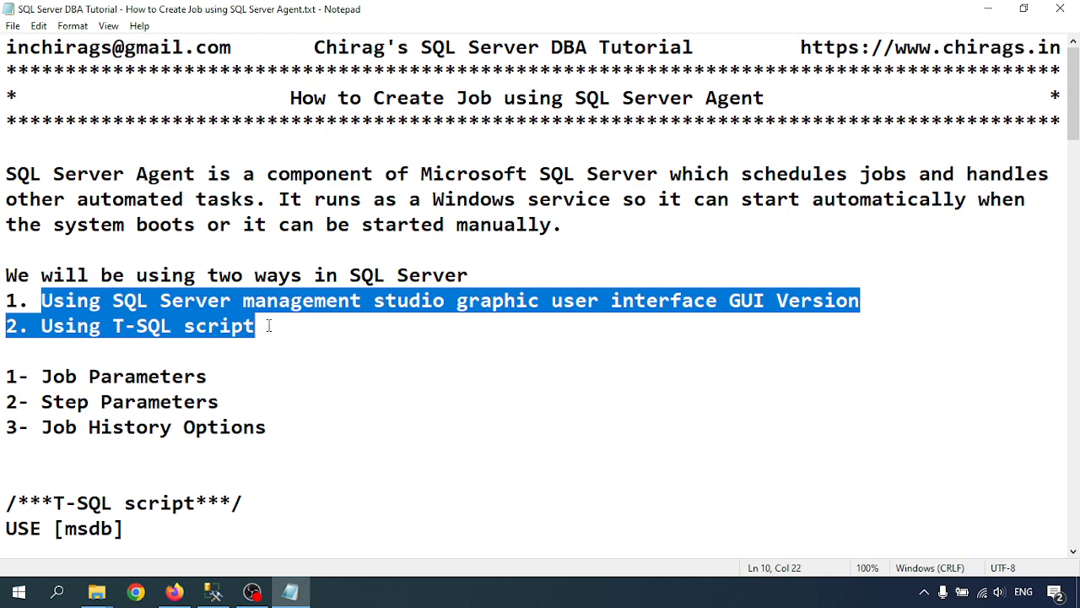
{"action": "left_click", "coordinate": [257, 326]}
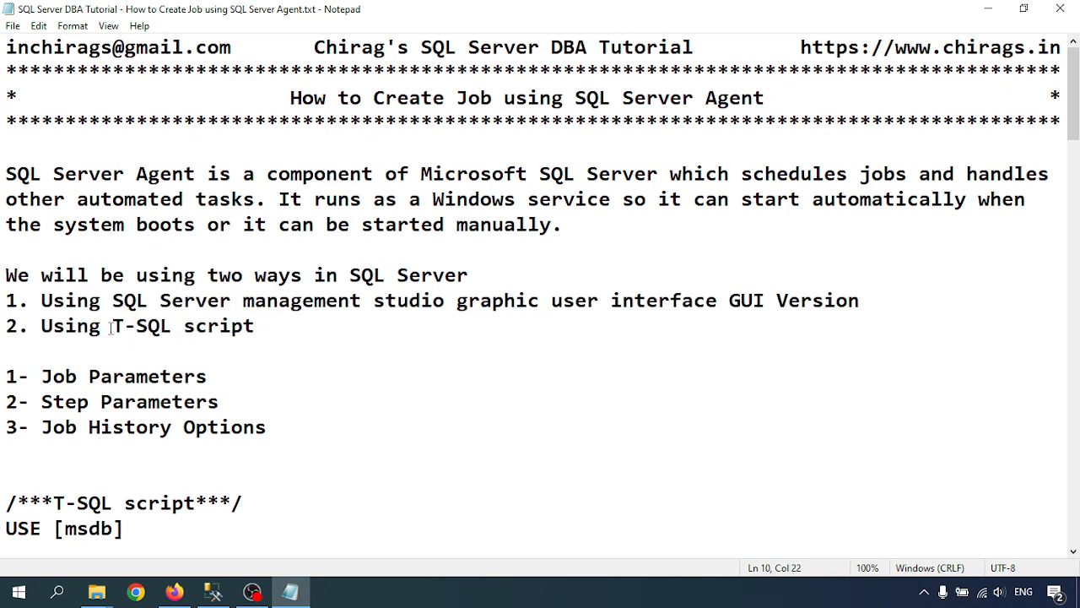
{"action": "left_click_drag", "start_coordinate": [114, 325], "coordinate": [257, 325]}
{"action": "scroll", "coordinate": [386, 455], "scroll_direction": "down", "scroll_amount": 5}
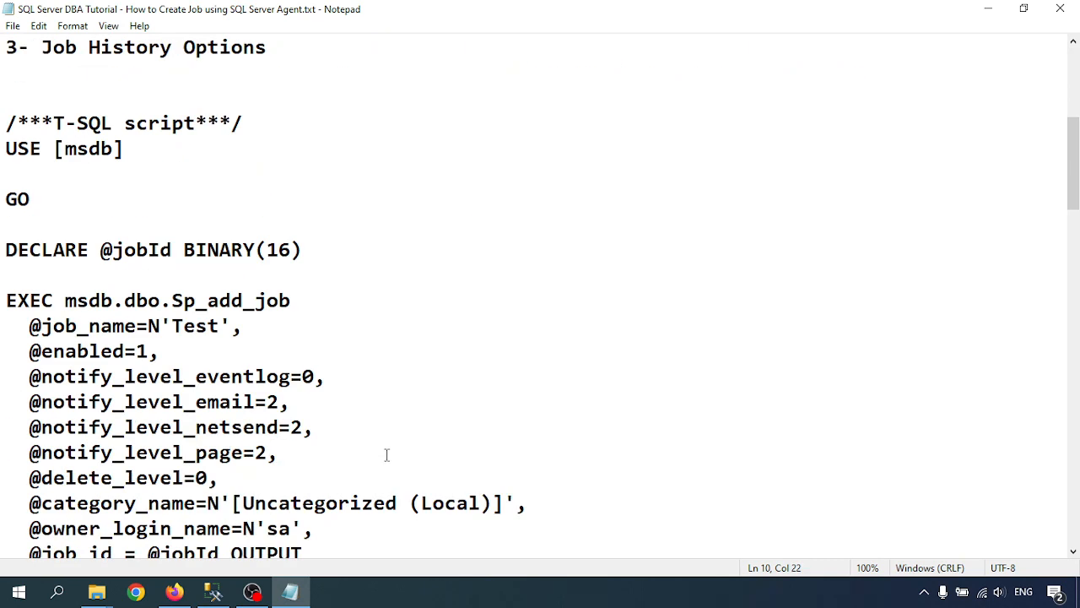
{"action": "scroll", "coordinate": [420, 451], "scroll_direction": "up", "scroll_amount": 3}
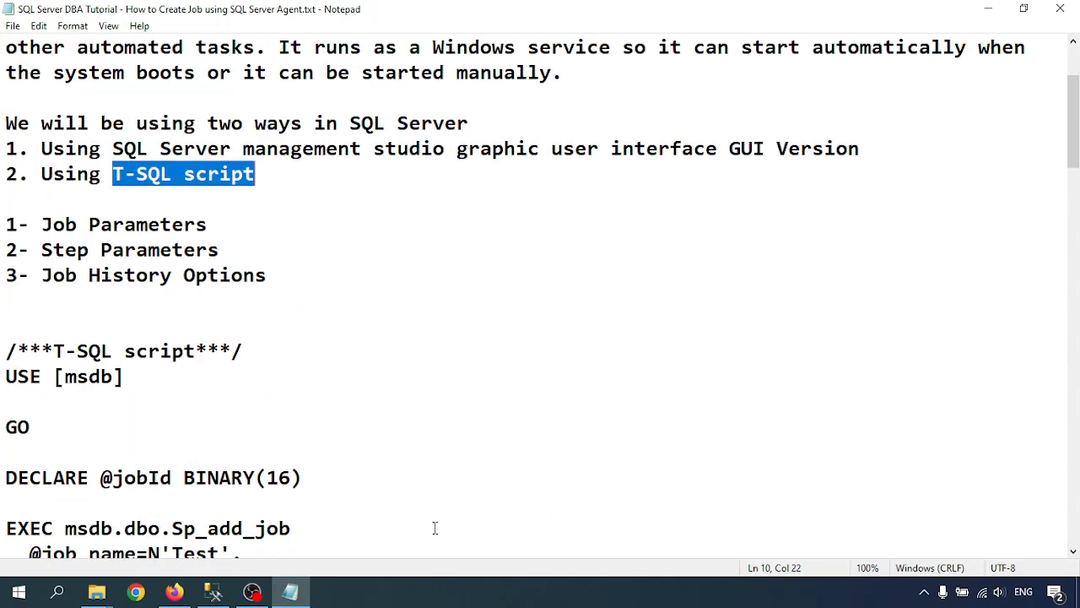
{"action": "left_click", "coordinate": [451, 597]}
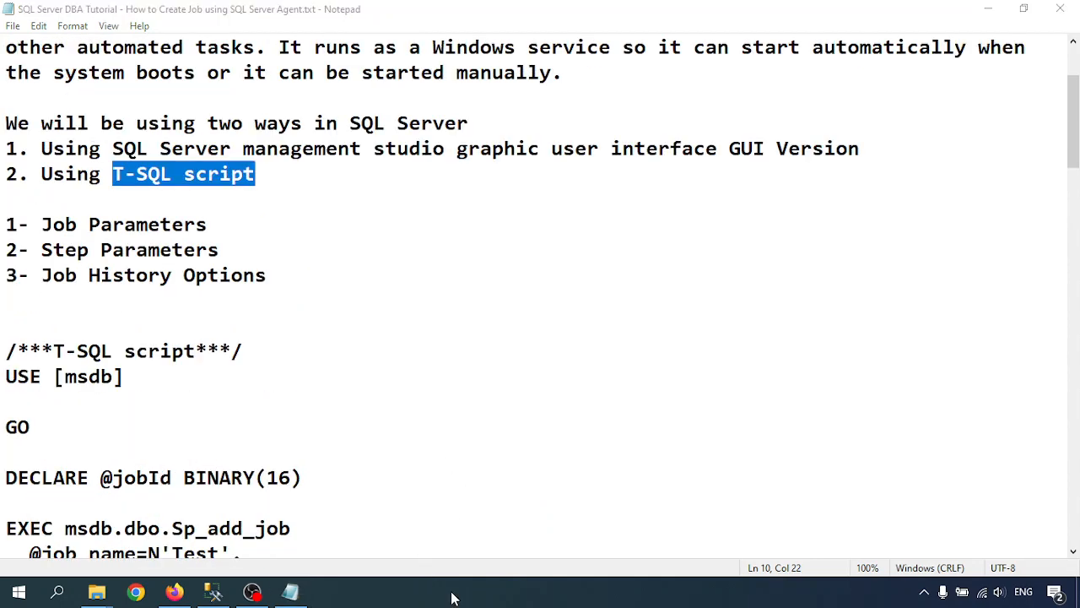
{"action": "left_click", "coordinate": [422, 357]}
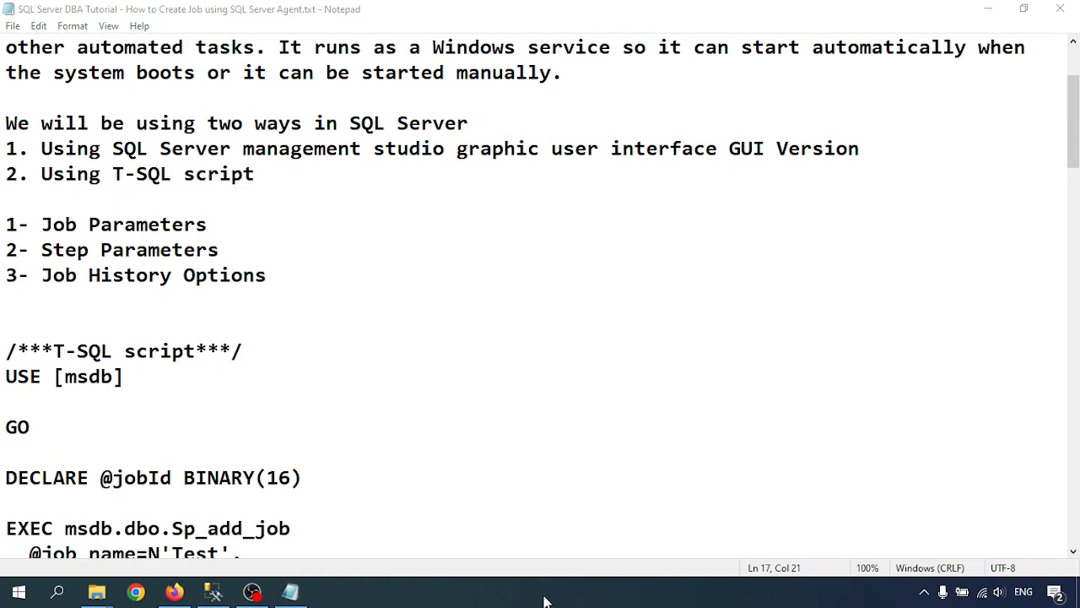